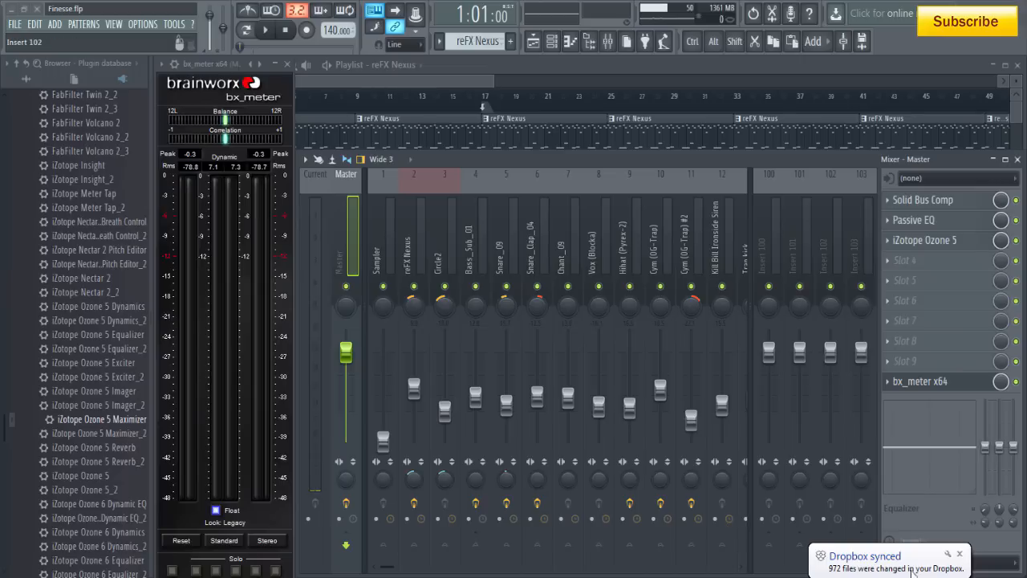
Dismiss the Dropbox notification, play the song from the start in the playlist, and hide the browser
click(960, 556)
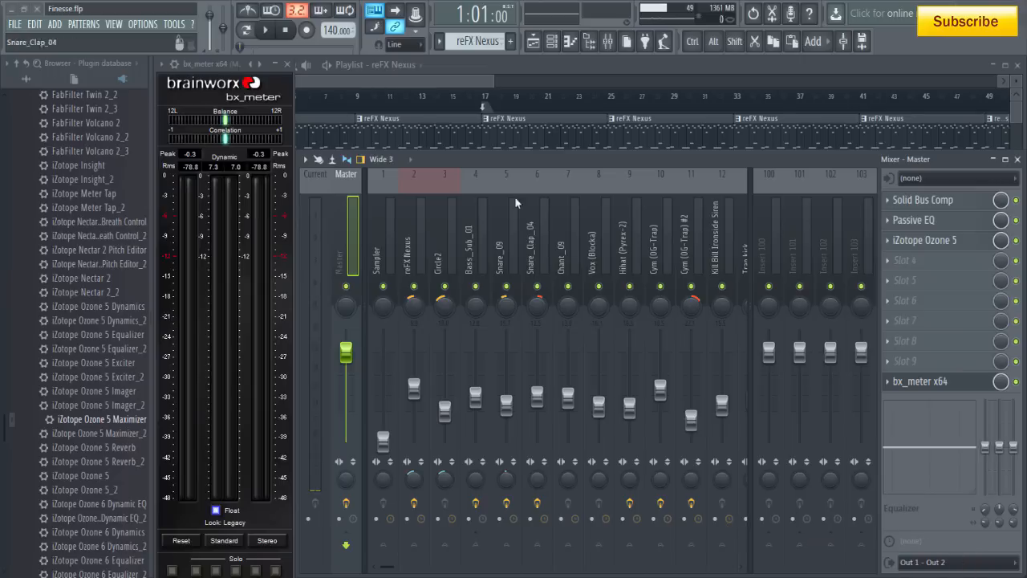
click(476, 83)
click(265, 30)
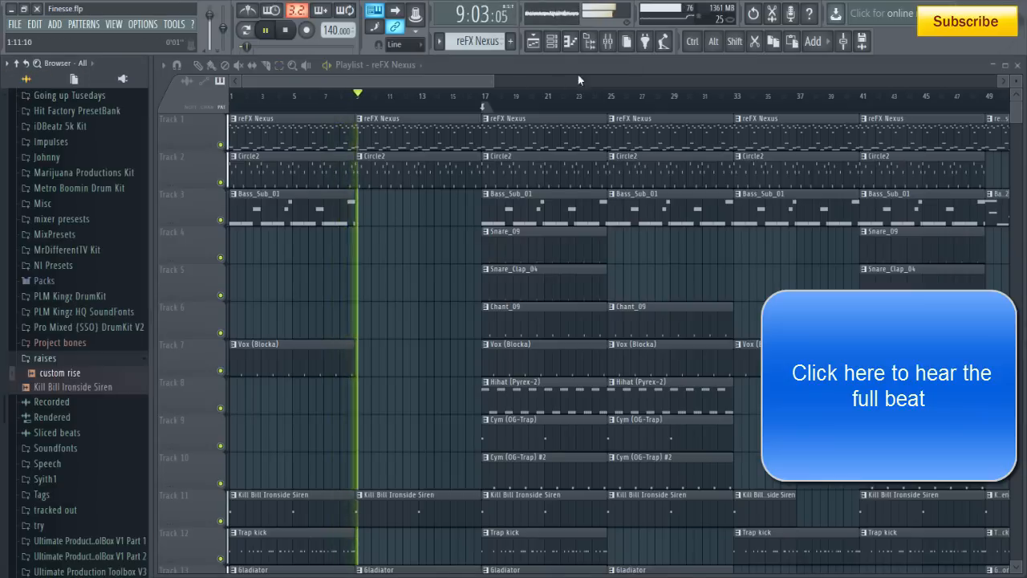
click(593, 44)
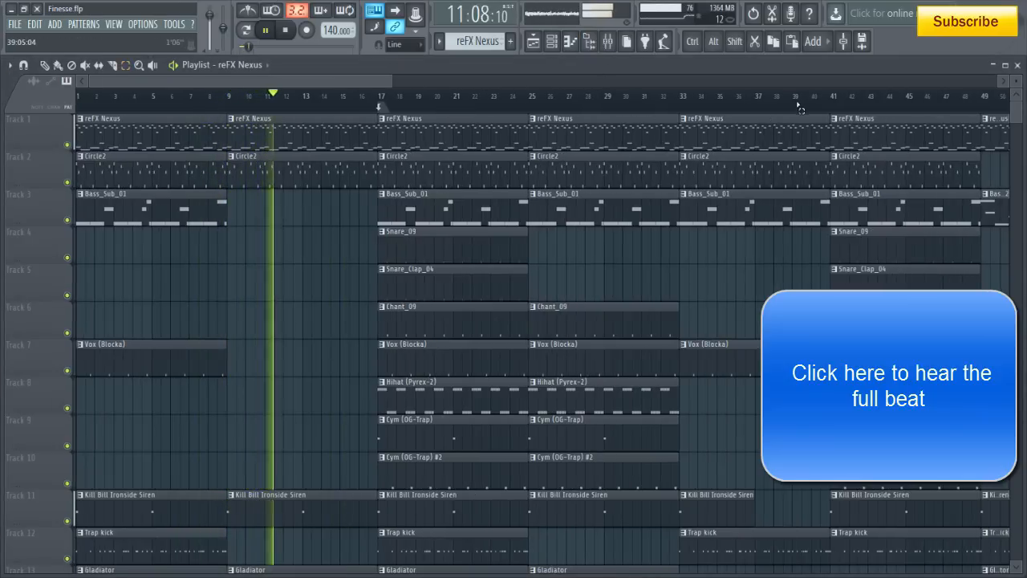
Examine the whole song arrangement across the playlist tracks during playback, and look over it again with playback stopped
click(552, 43)
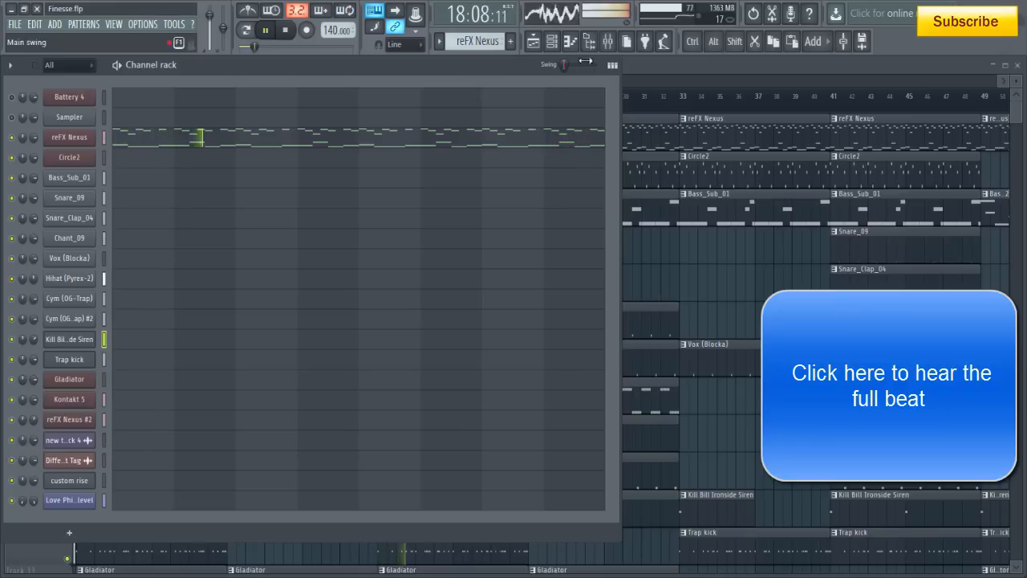
click(655, 65)
scroll(574, 198, down, 2)
scroll(565, 202, down, 8)
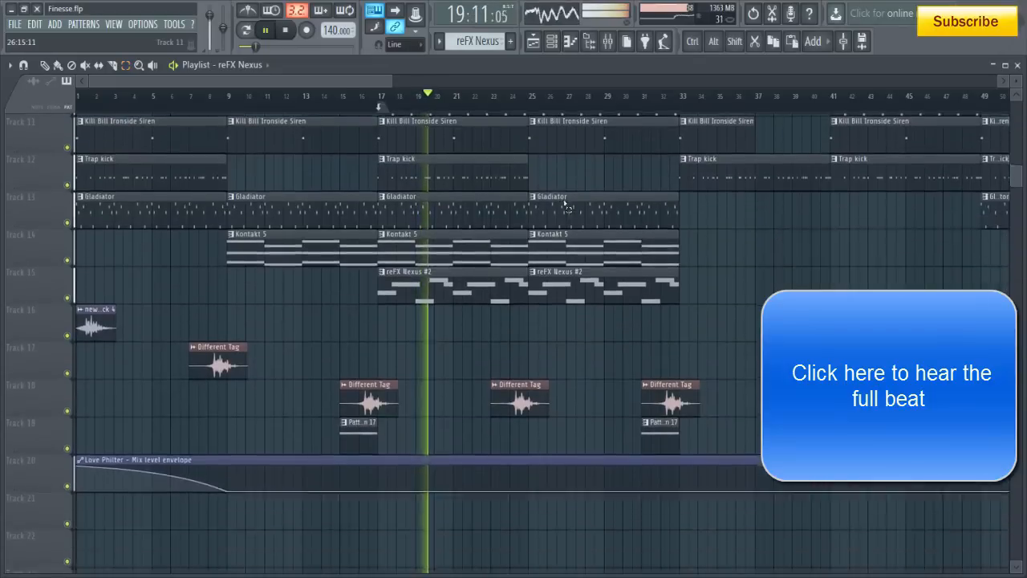
scroll(565, 203, up, 2)
scroll(537, 104, down, 2)
scroll(538, 102, down, 4)
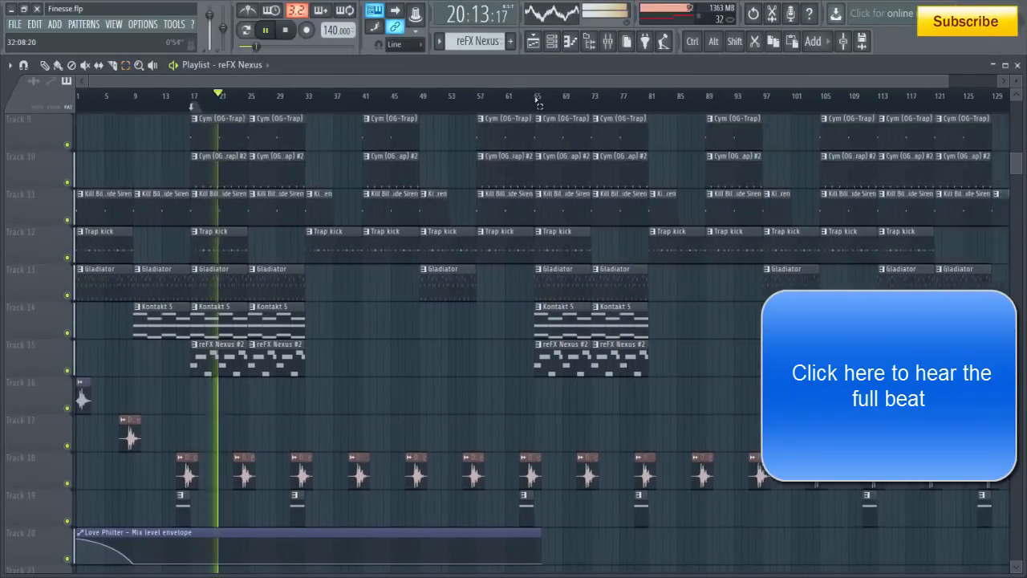
scroll(451, 208, up, 3)
scroll(452, 208, up, 5)
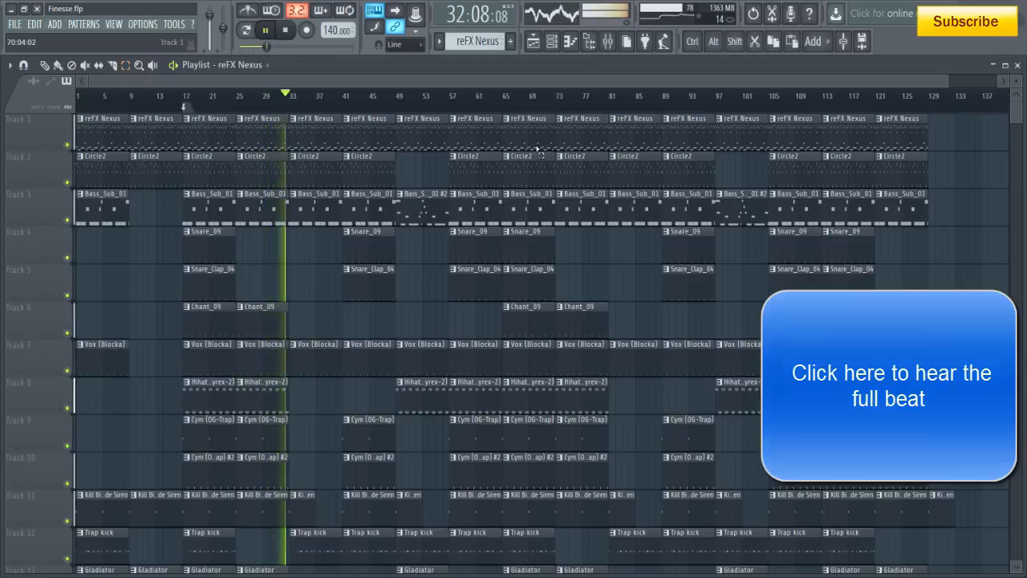
key(space)
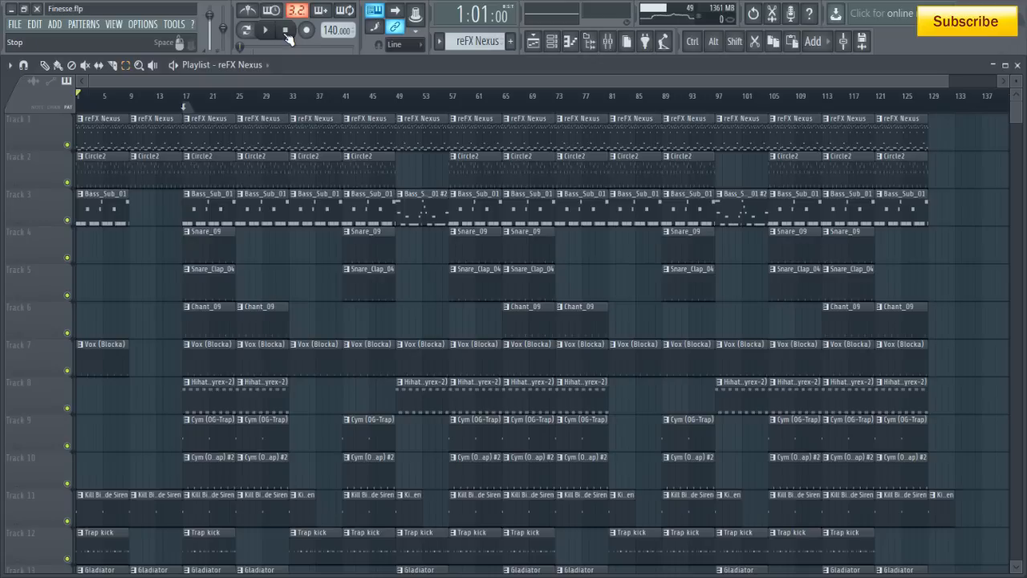
scroll(126, 546, down, 12)
scroll(245, 219, up, 9)
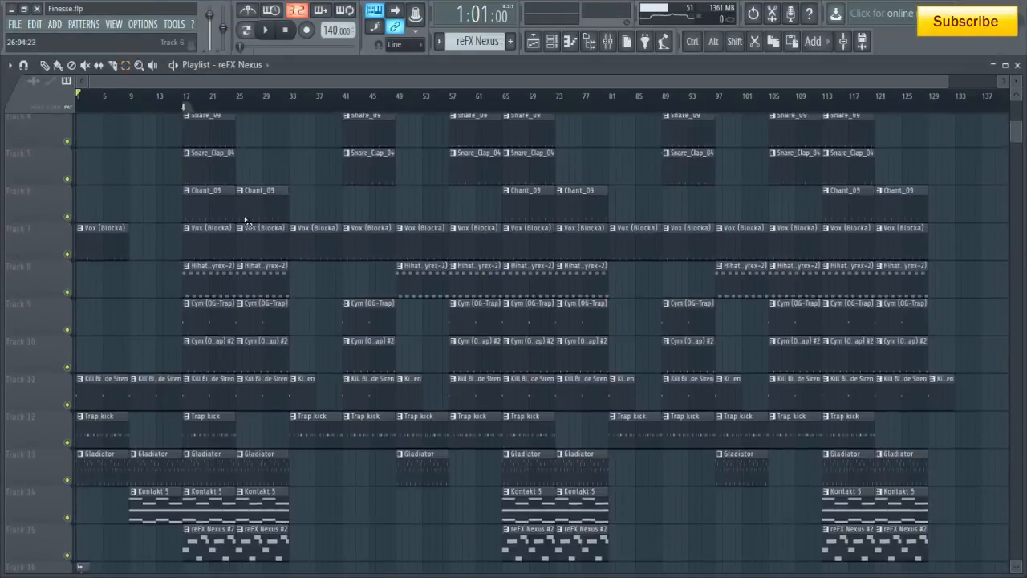
scroll(245, 218, up, 3)
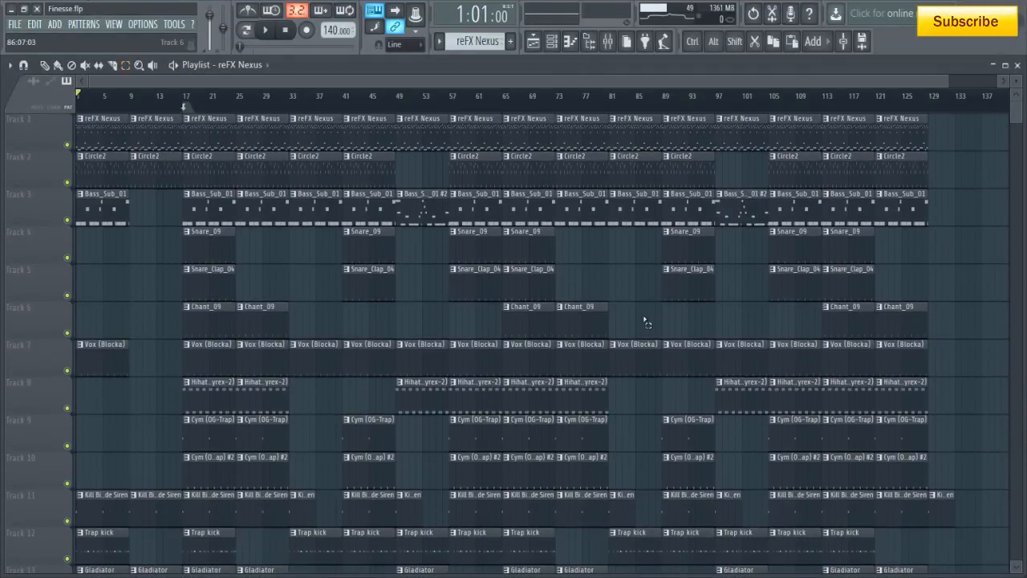
Open the channel rack and mixer, and play the reFX Nexus pattern alone in pattern mode
click(553, 42)
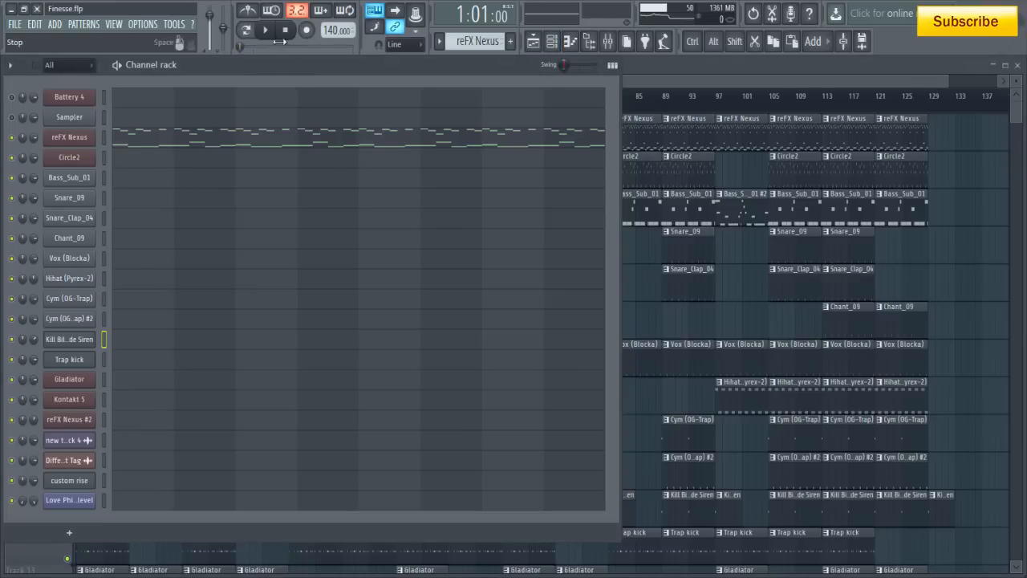
click(615, 42)
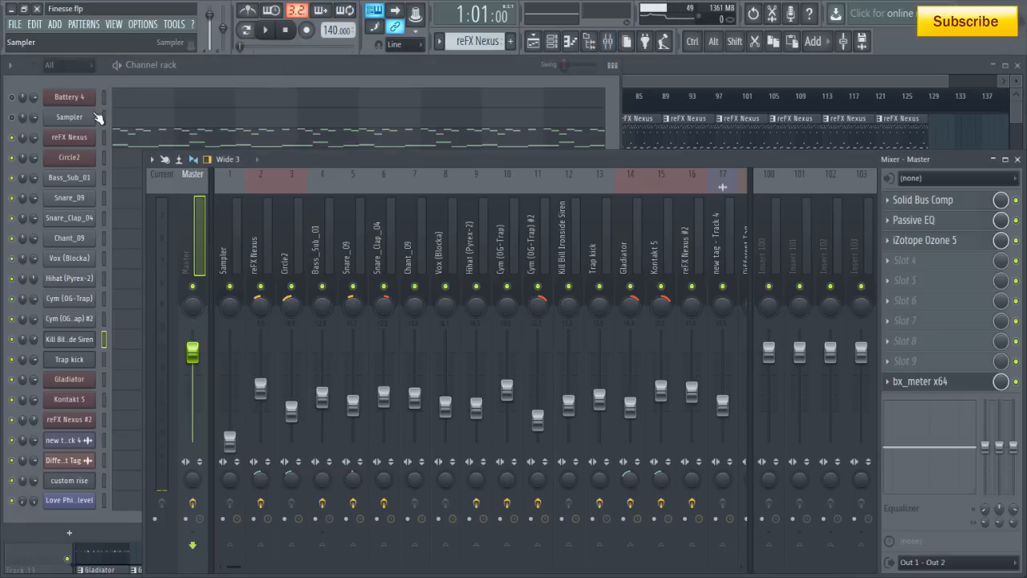
click(269, 30)
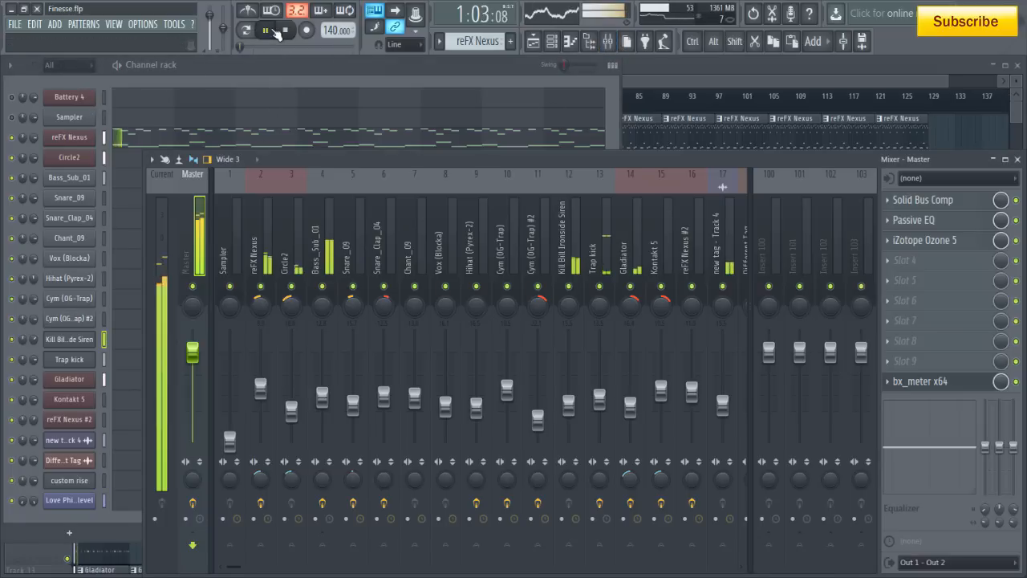
click(269, 31)
click(266, 31)
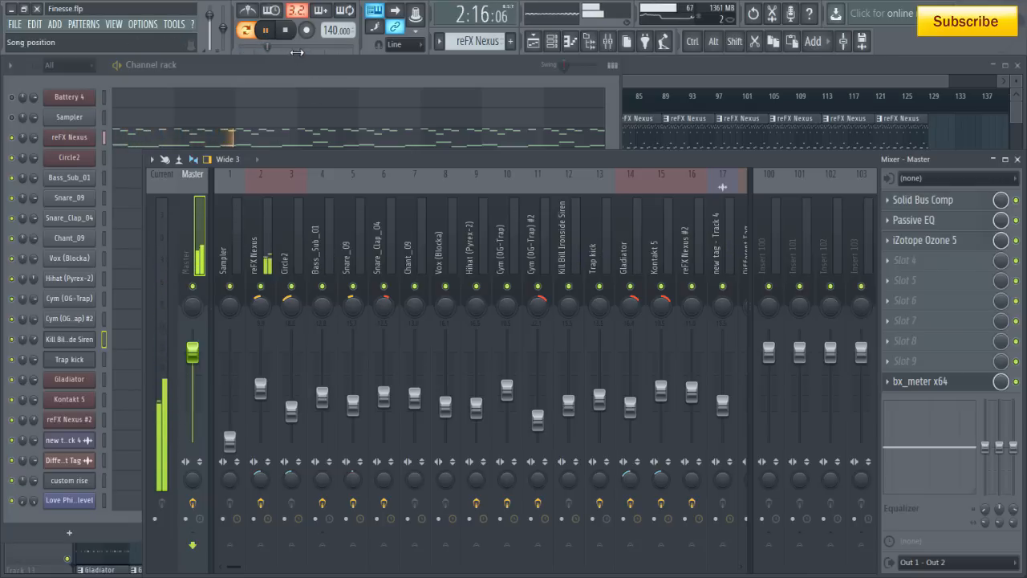
click(290, 29)
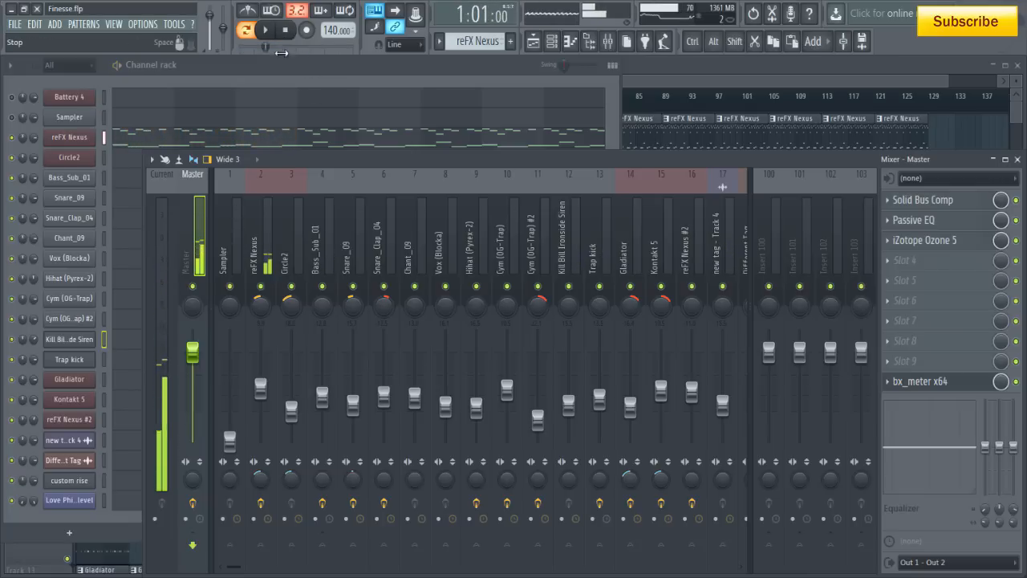
Select the filter effect track, insert 21, in the mixer and play the pattern through its Fruity Love Philter
scroll(634, 201, down, 4)
scroll(648, 217, down, 3)
scroll(428, 268, up, 2)
click(569, 191)
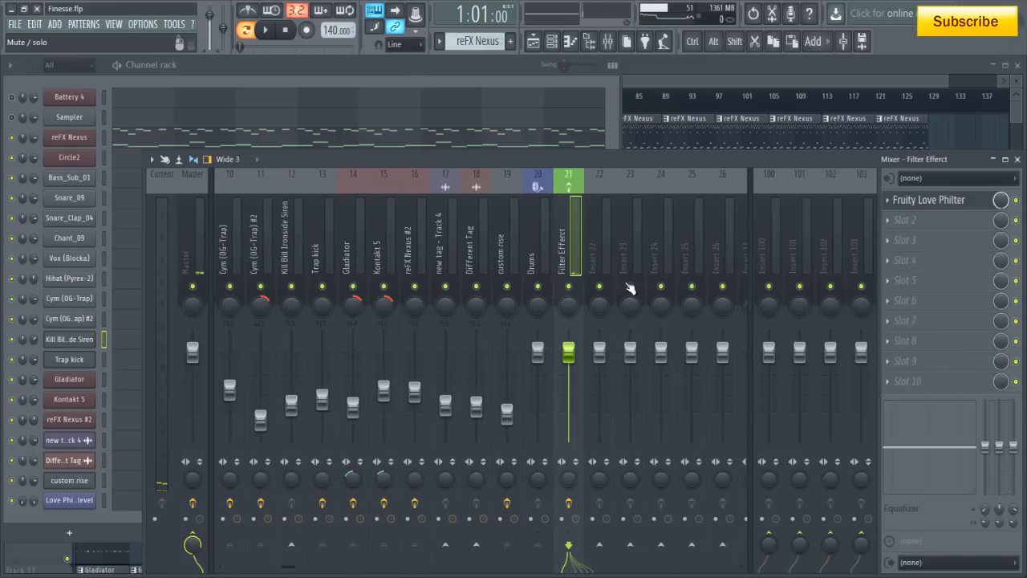
scroll(417, 242, up, 5)
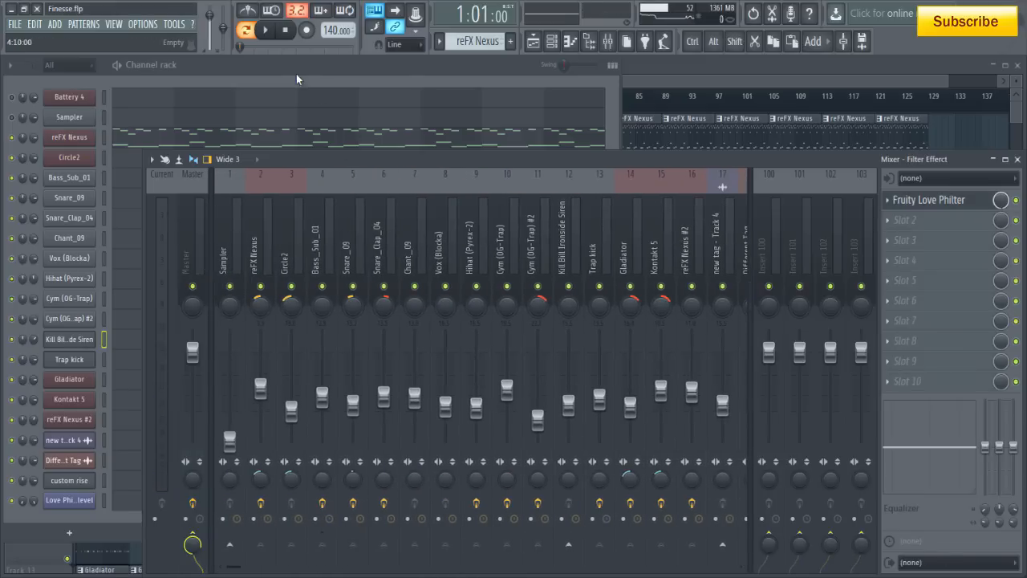
click(268, 31)
click(286, 36)
Disable Fruity Love Philter on mixer insert 21 and play the reFX Nexus pattern without the filter
scroll(573, 229, down, 6)
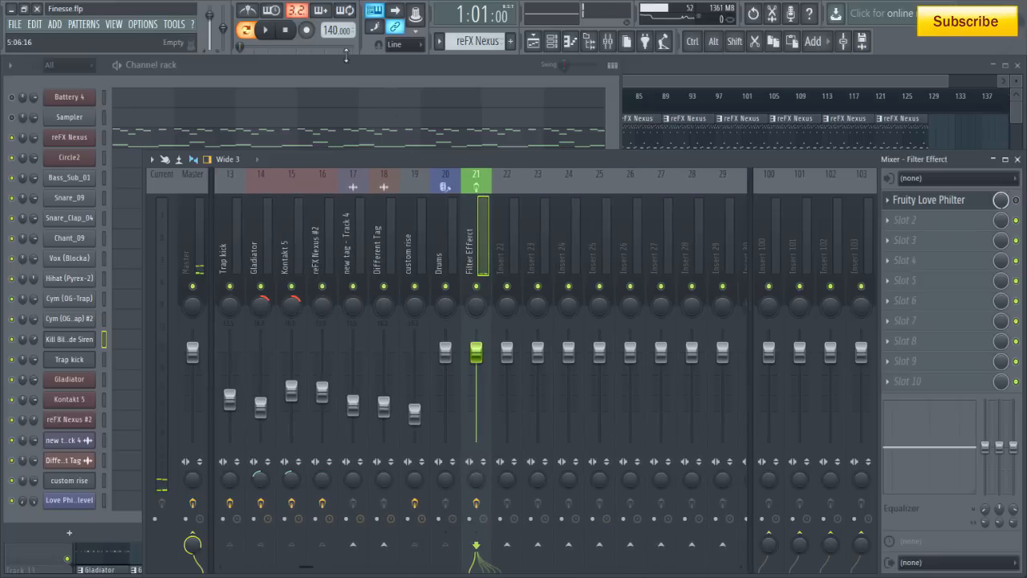
click(265, 30)
scroll(280, 250, down, 4)
scroll(280, 251, up, 10)
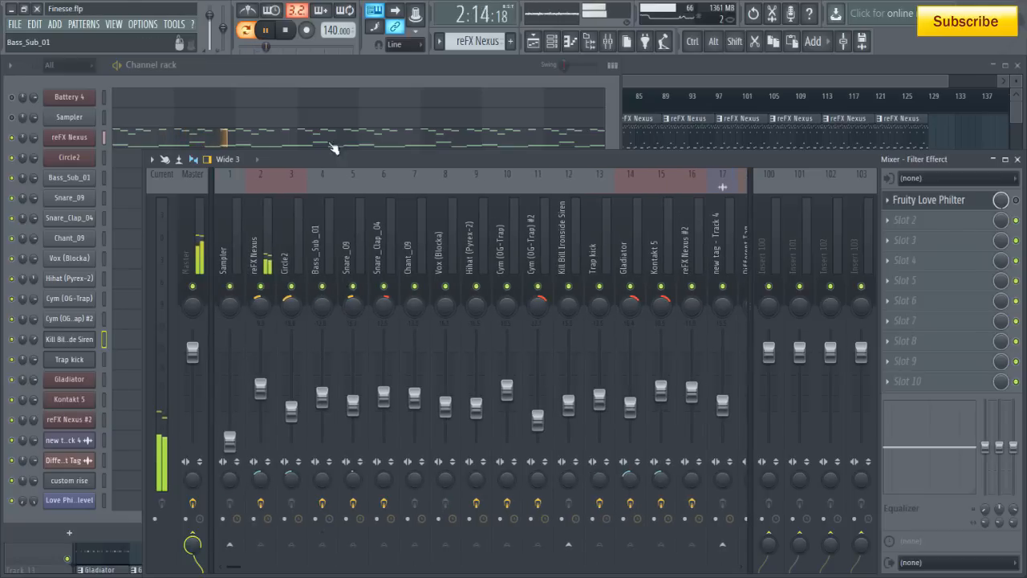
click(291, 33)
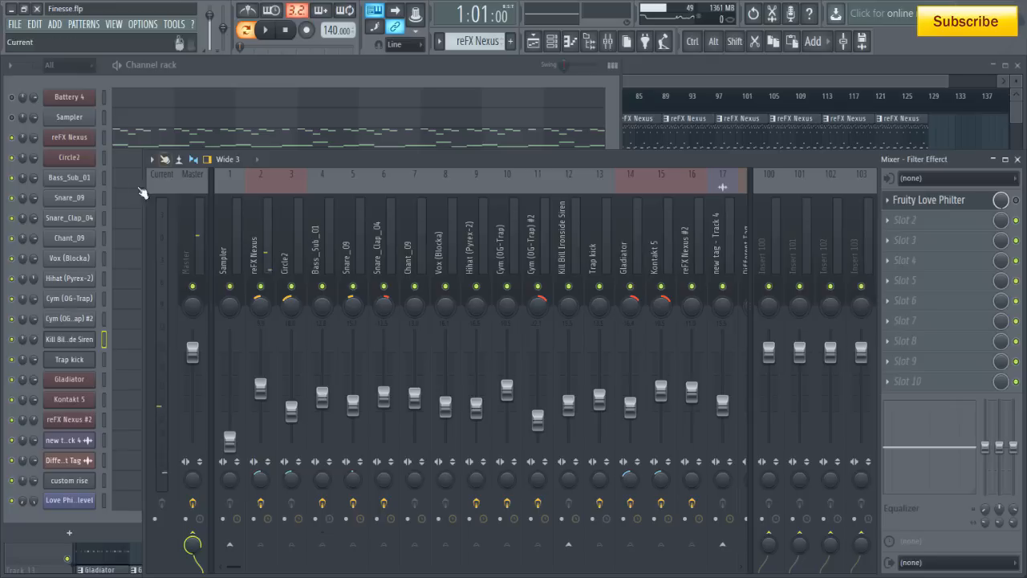
Check the piano preset loaded in the reFX Nexus channel, and open the channel's pattern in the piano roll
click(89, 142)
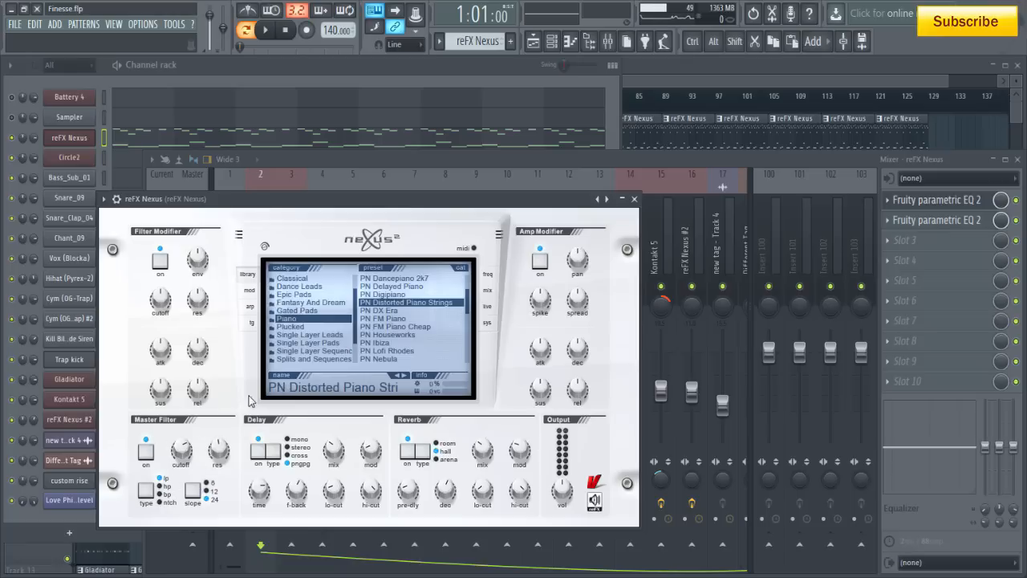
click(637, 200)
click(447, 139)
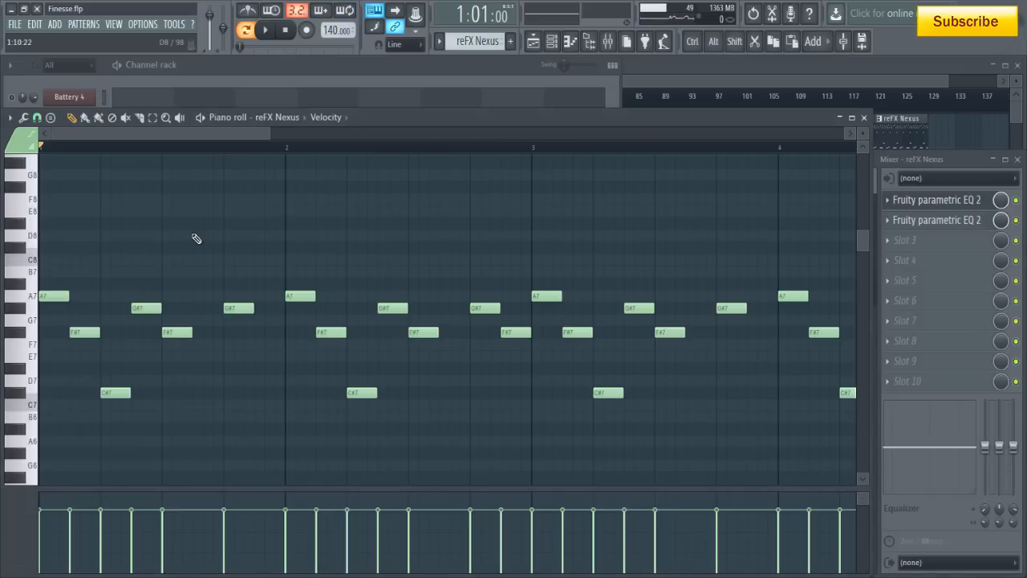
Examine the upper and lower lines of the reFX Nexus melody, auditioning their notes on the piano roll keyboard
scroll(200, 230, down, 3)
ctrl+scroll(211, 225, down, 4)
scroll(220, 233, down, 3)
scroll(219, 239, up, 4)
click(42, 225)
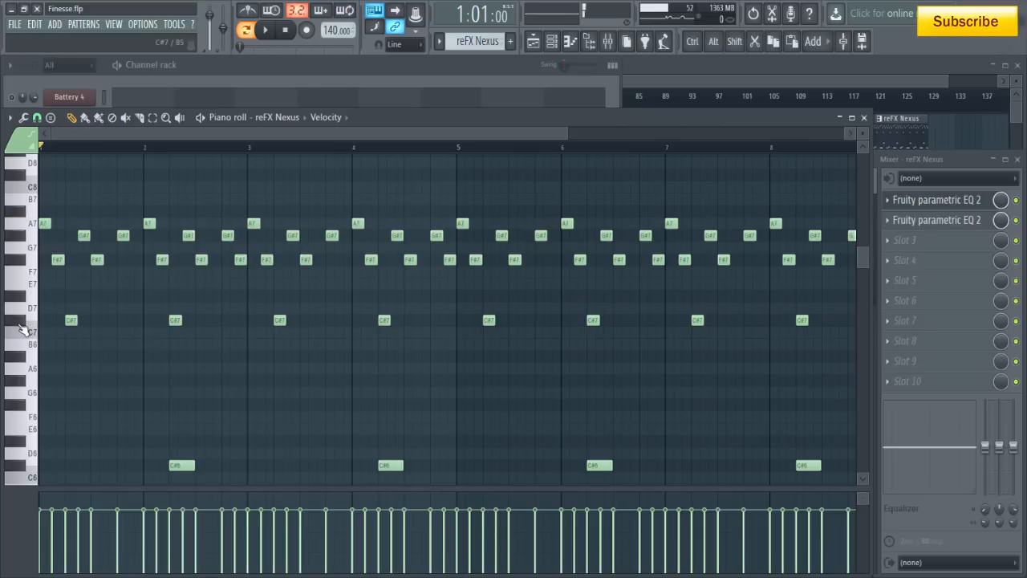
click(23, 263)
click(19, 330)
scroll(69, 329, down, 4)
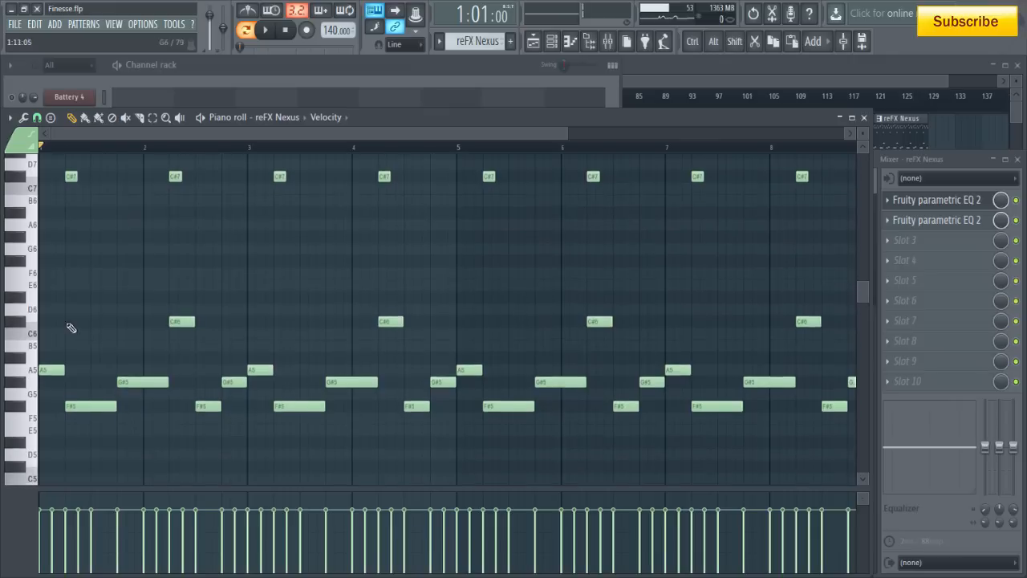
scroll(96, 241, up, 3)
scroll(78, 368, down, 3)
click(36, 376)
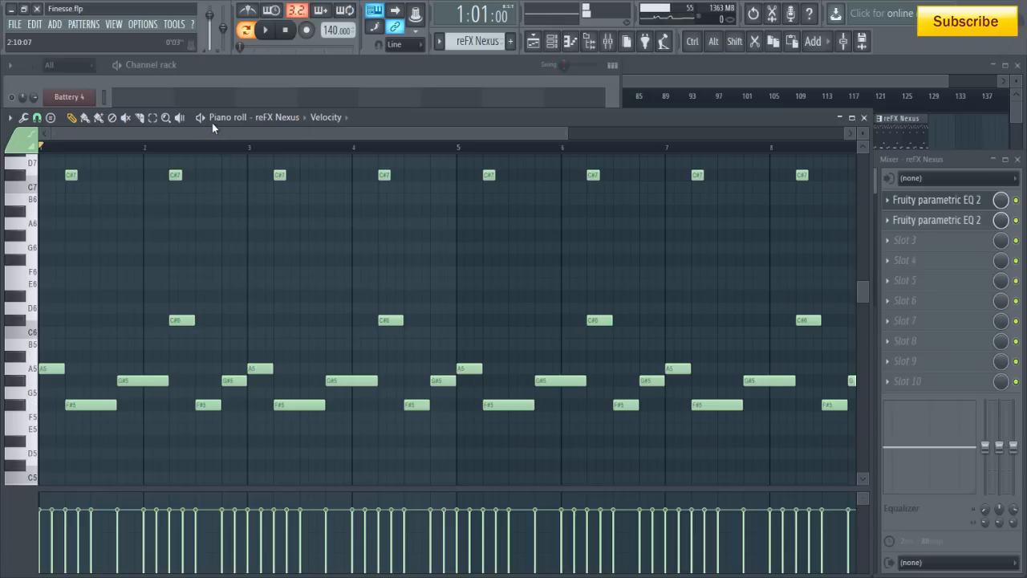
Review how the melody repeats over all eight bars in both the low and high octaves
scroll(250, 152, down, 3)
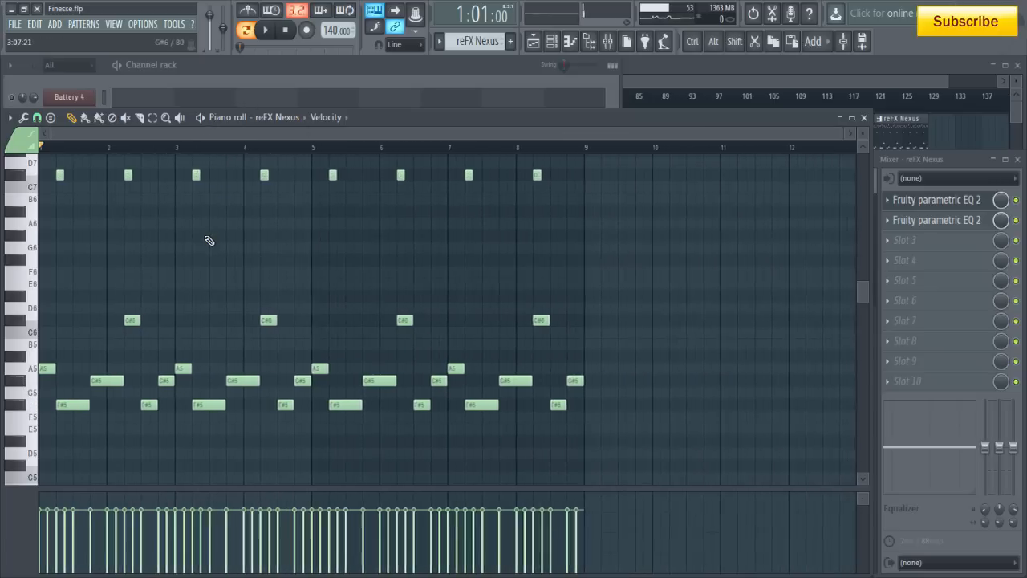
scroll(204, 237, up, 4)
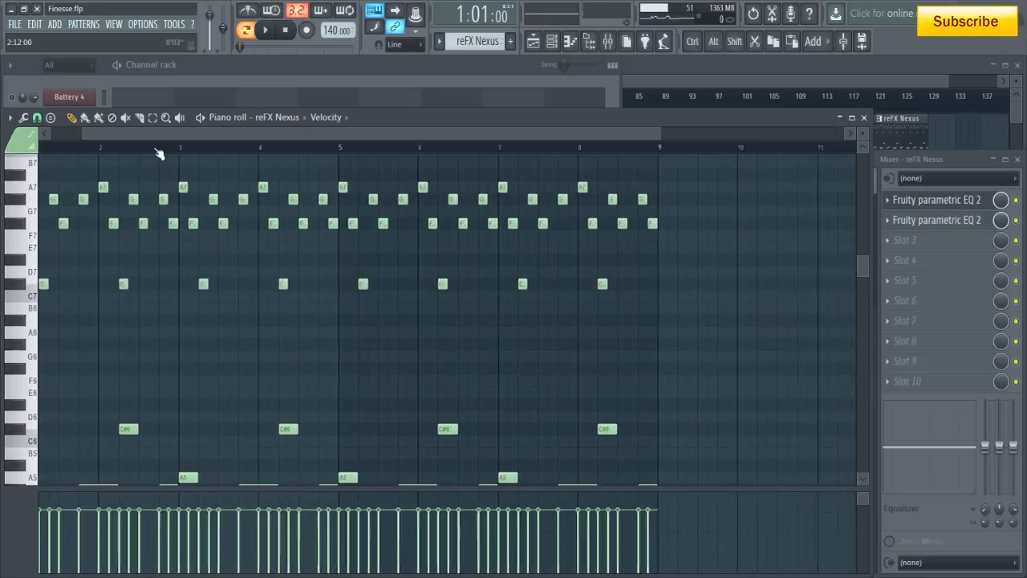
scroll(163, 158, up, 4)
drag(357, 135, 239, 176)
scroll(177, 248, down, 3)
scroll(424, 190, up, 4)
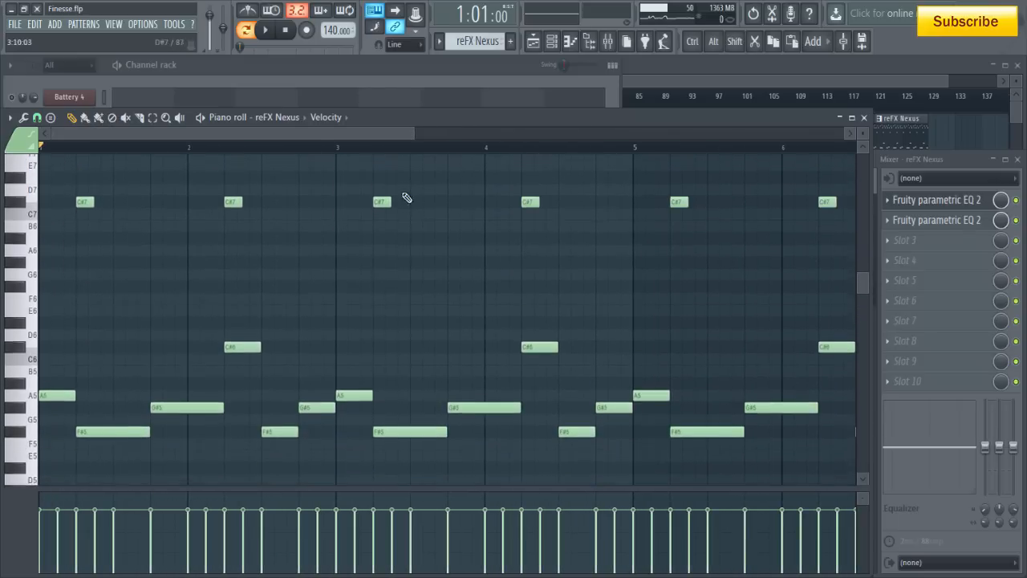
scroll(73, 178, up, 1)
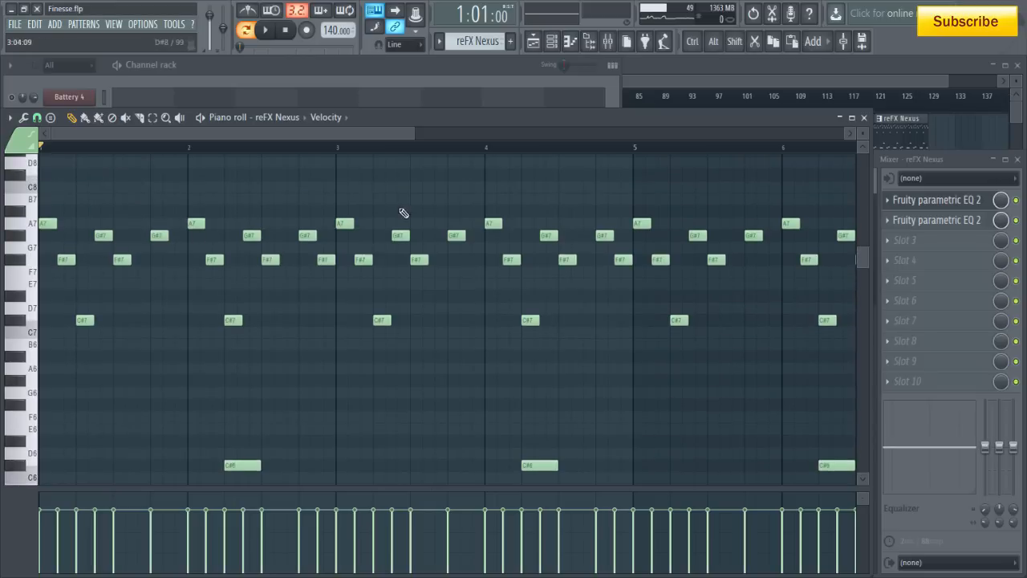
click(149, 187)
click(224, 175)
click(255, 199)
right_click(257, 199)
right_click(227, 175)
right_click(153, 187)
Play the reFX Nexus melody with its notes in view, and close the piano roll
click(289, 33)
scroll(148, 289, down, 5)
scroll(107, 366, up, 5)
click(269, 30)
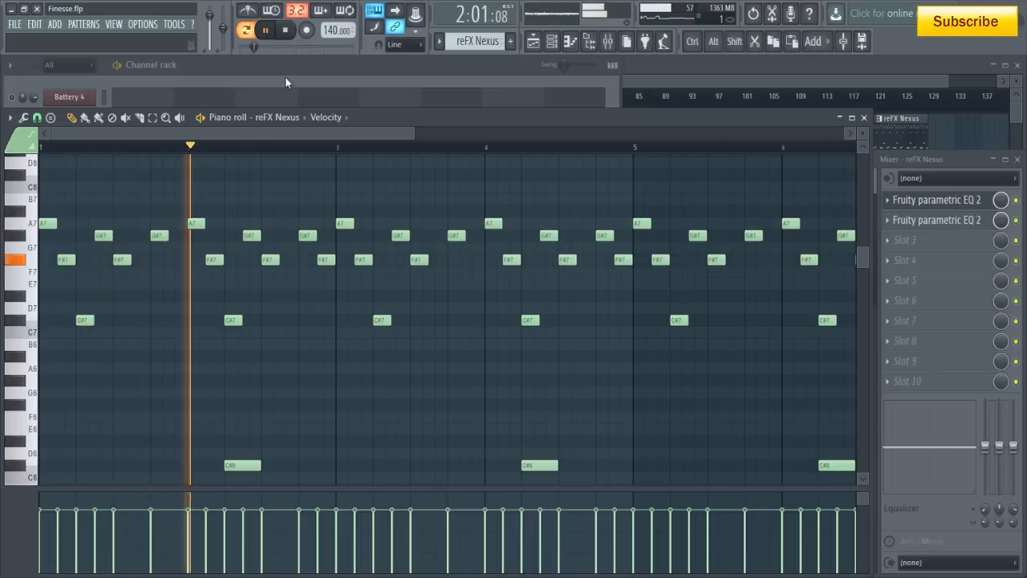
click(288, 32)
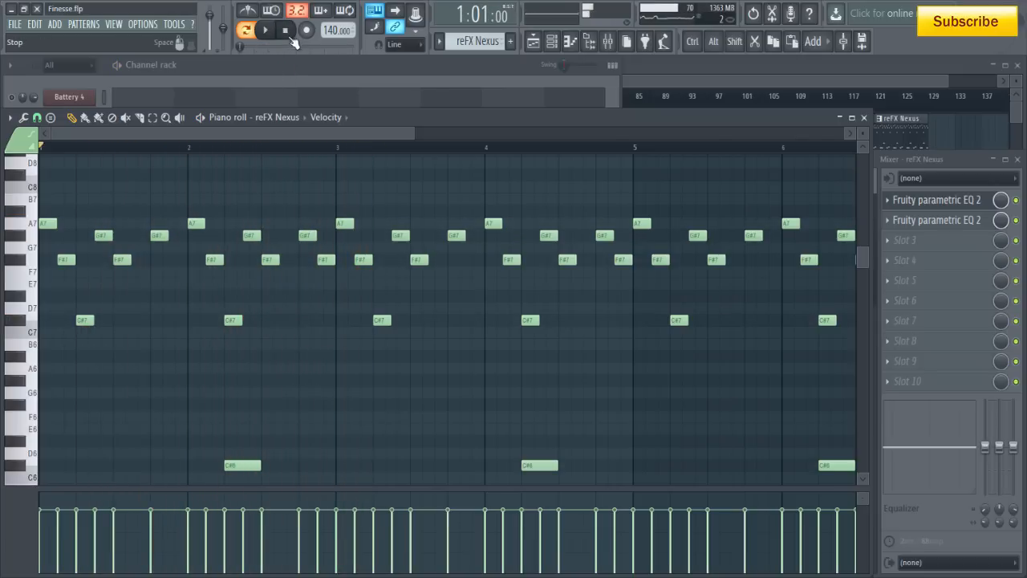
click(866, 118)
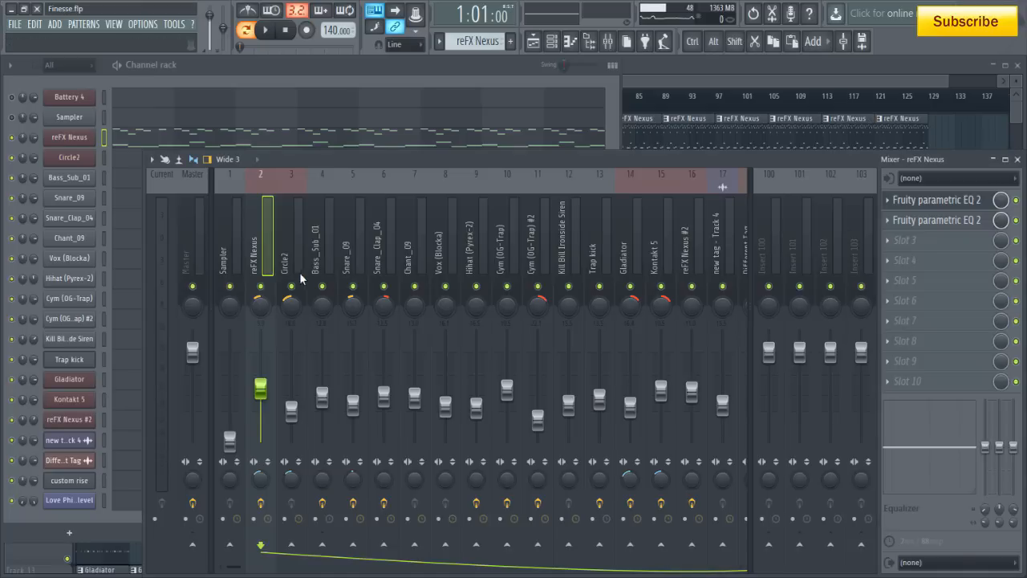
Inspect both Fruity parametric EQ 2 effects on the reFX Nexus mixer track, playing the pattern through the first one
click(931, 202)
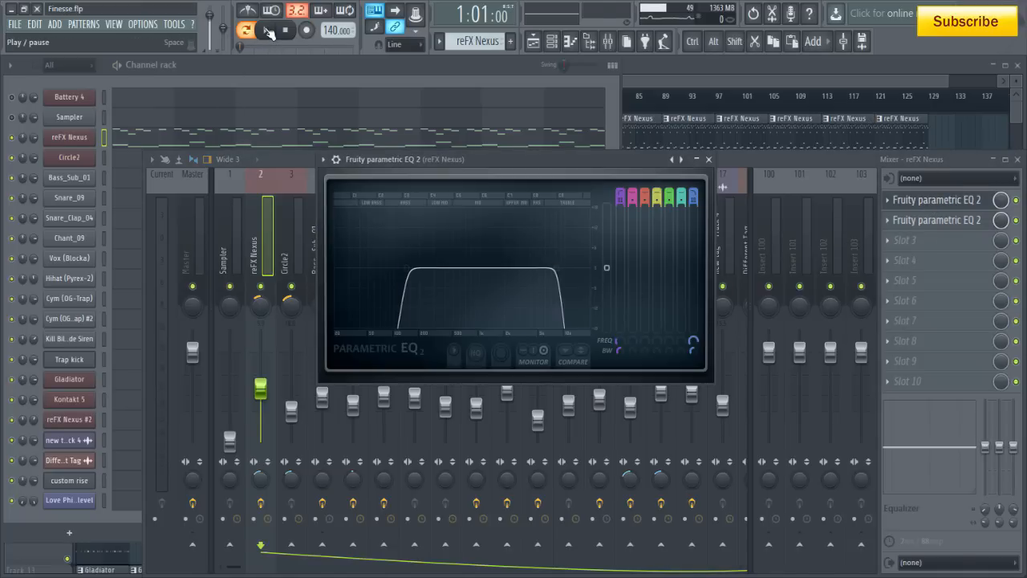
click(269, 32)
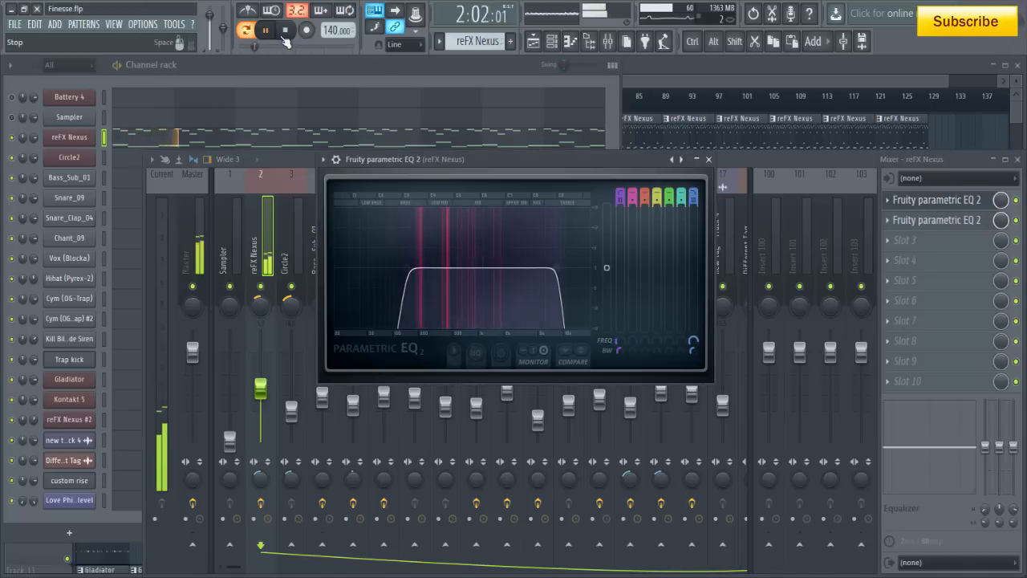
click(285, 32)
click(923, 221)
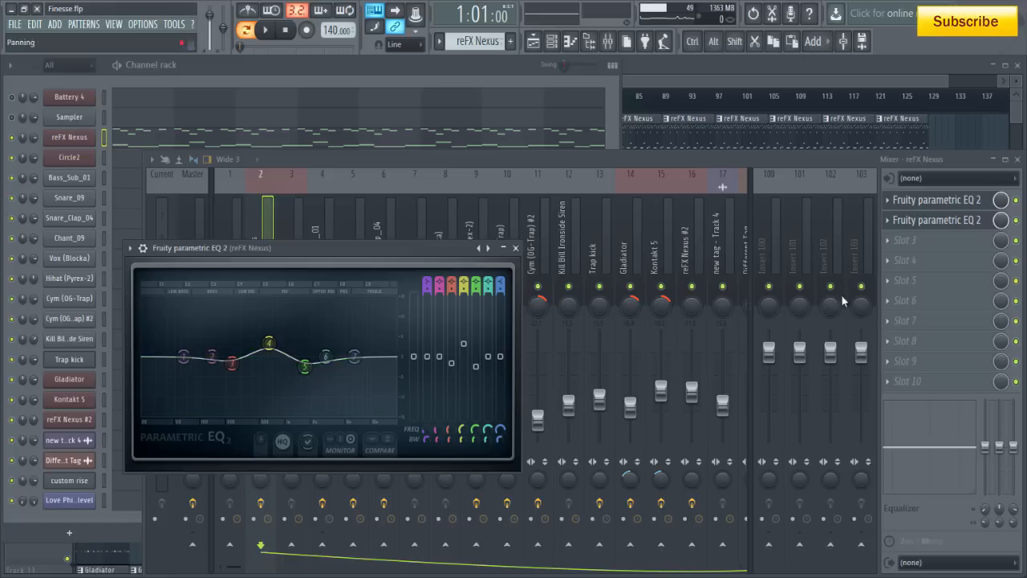
Bypass the second Fruity parametric EQ 2 on the reFX Nexus track, play the pattern, and switch the effect back on
click(1016, 221)
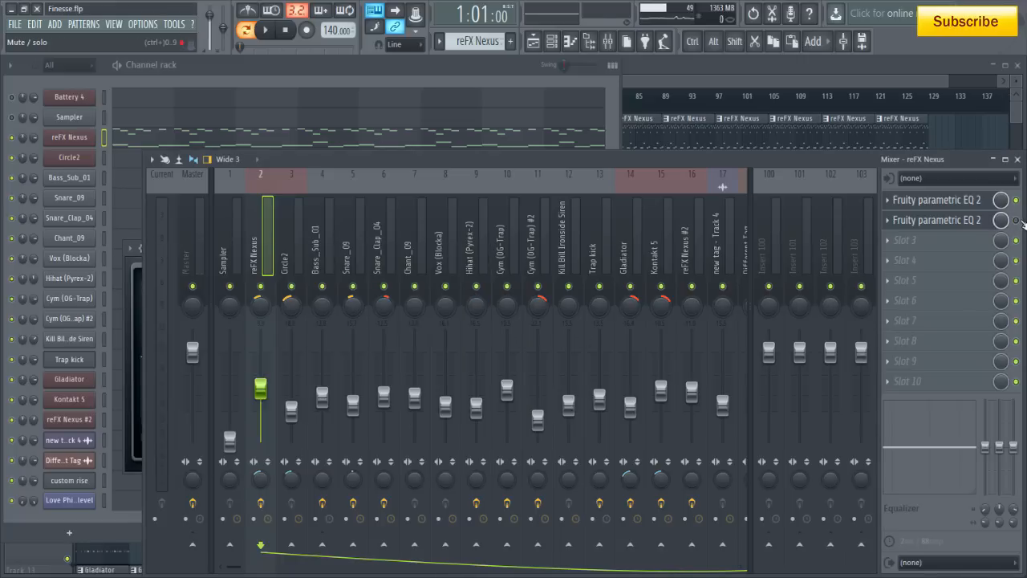
key(space)
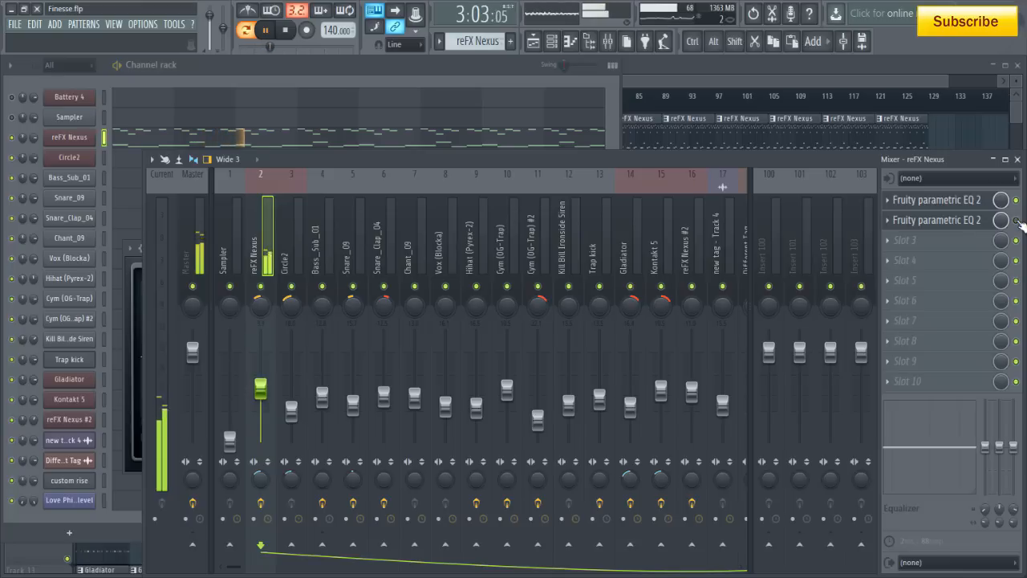
key(space)
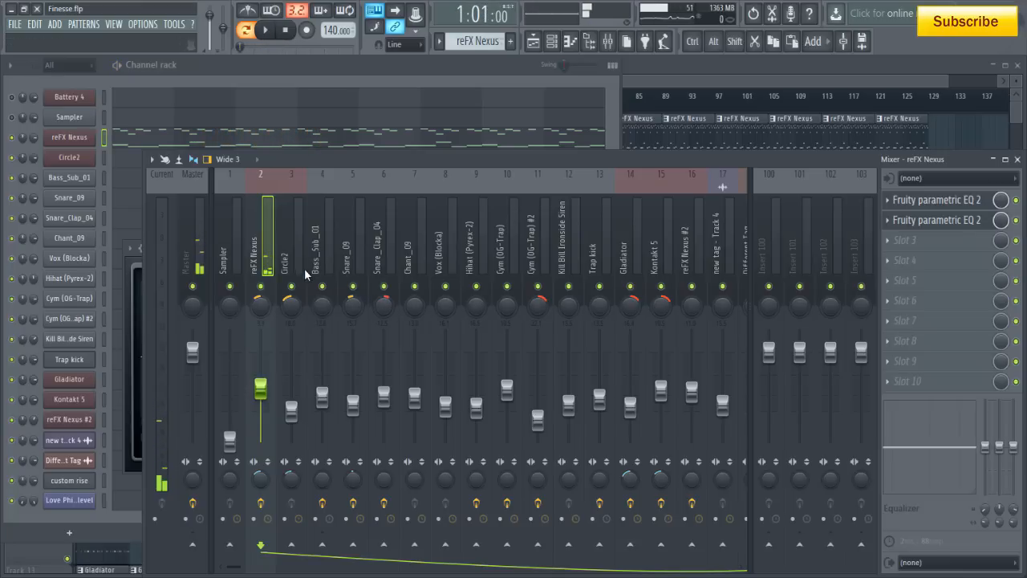
Select the Circle2 pattern and inspect the Trap Syth preset in the Circle2 synth
scroll(466, 37, down, 1)
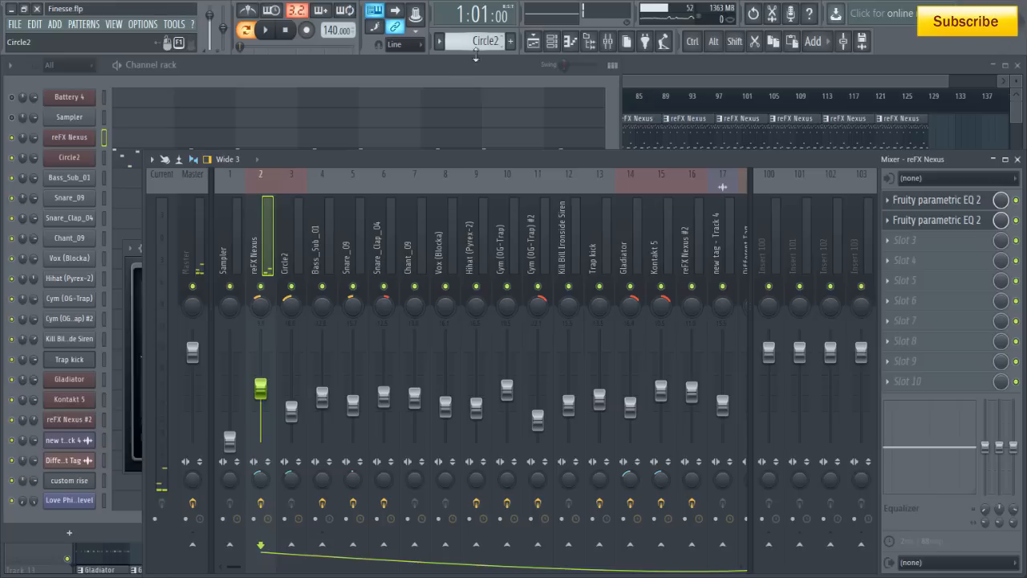
click(72, 158)
drag(338, 102, 424, 94)
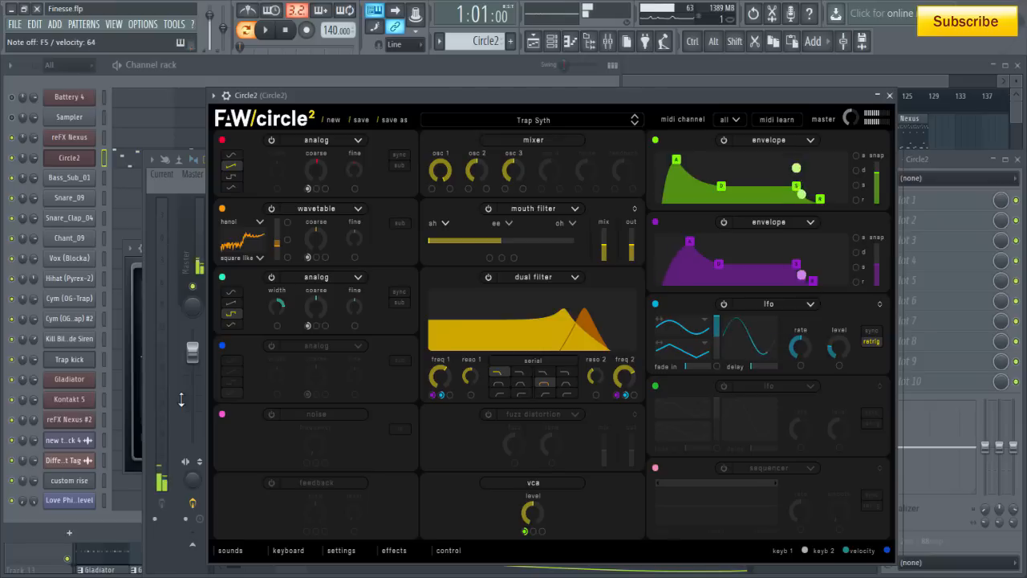
click(553, 42)
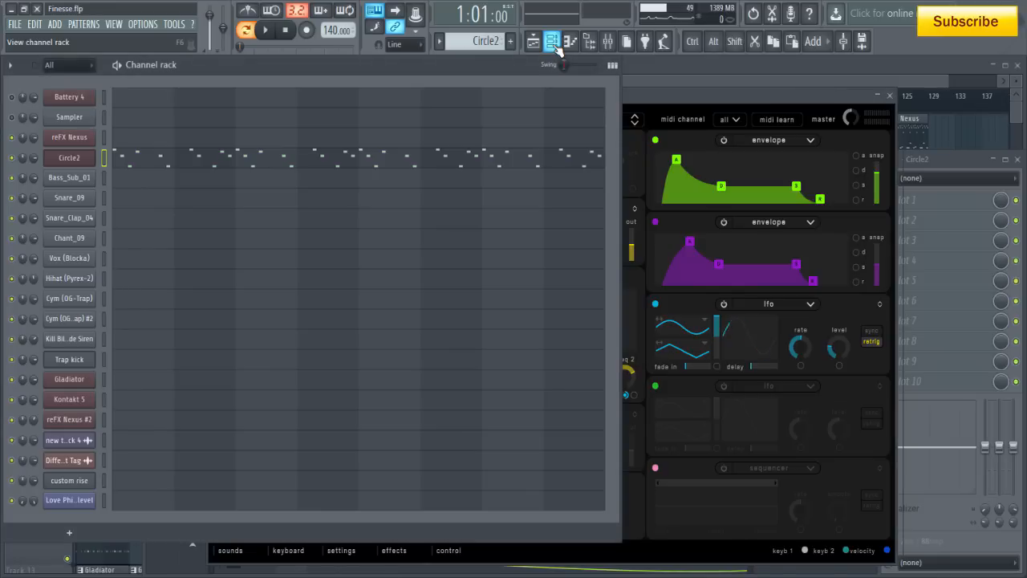
click(87, 162)
click(81, 160)
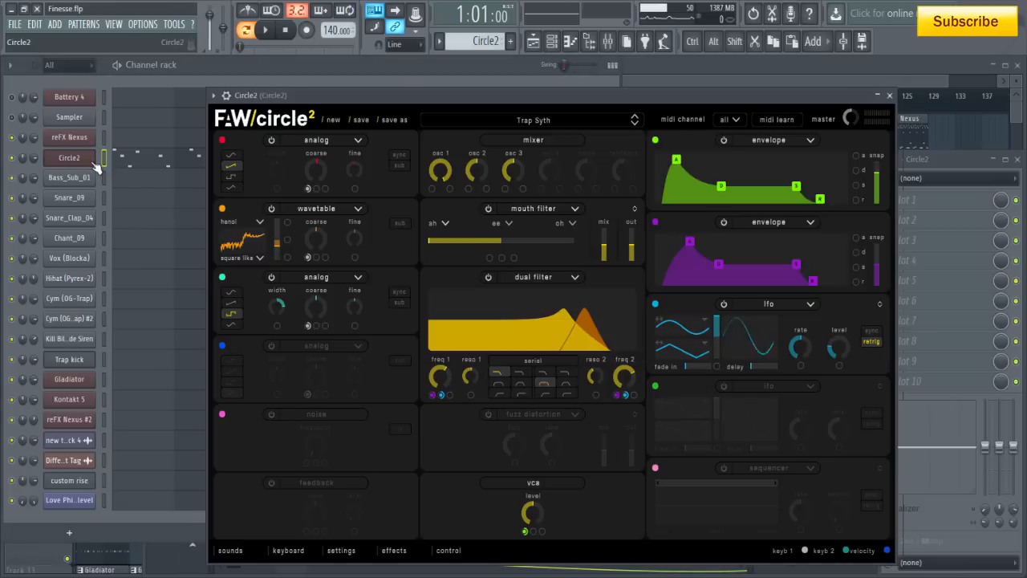
Open the Circle2 notes in the piano roll and play the pattern
click(169, 162)
scroll(213, 193, down, 3)
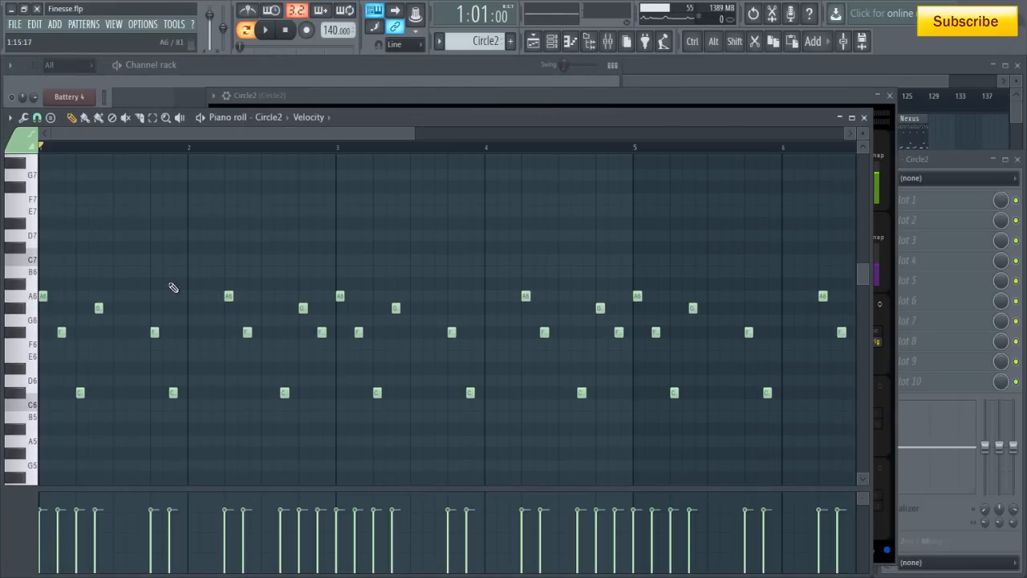
click(268, 36)
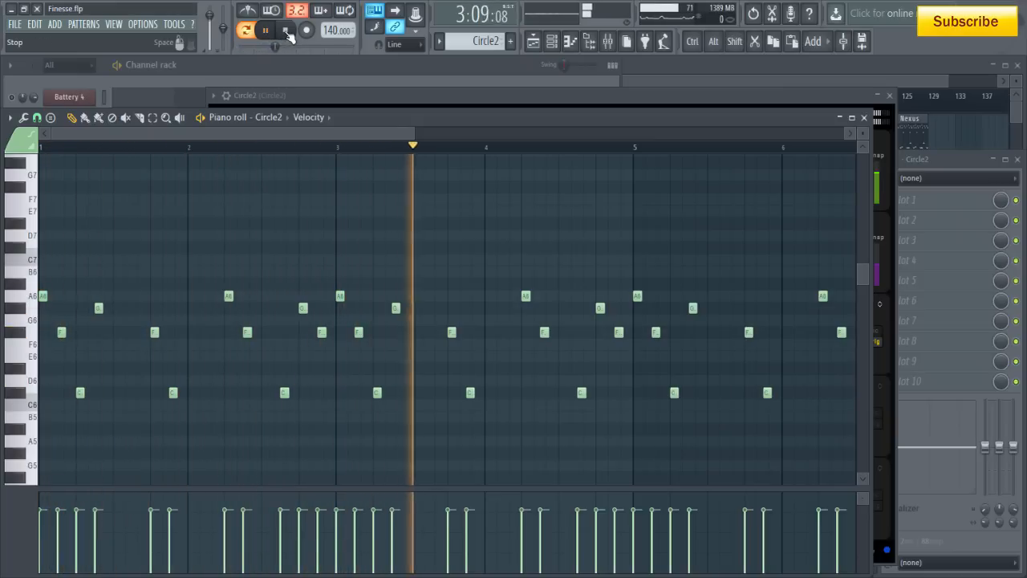
click(286, 32)
Check the Circle2 mixer track for effects, review the synth's settings again, and close the synth
key(F9)
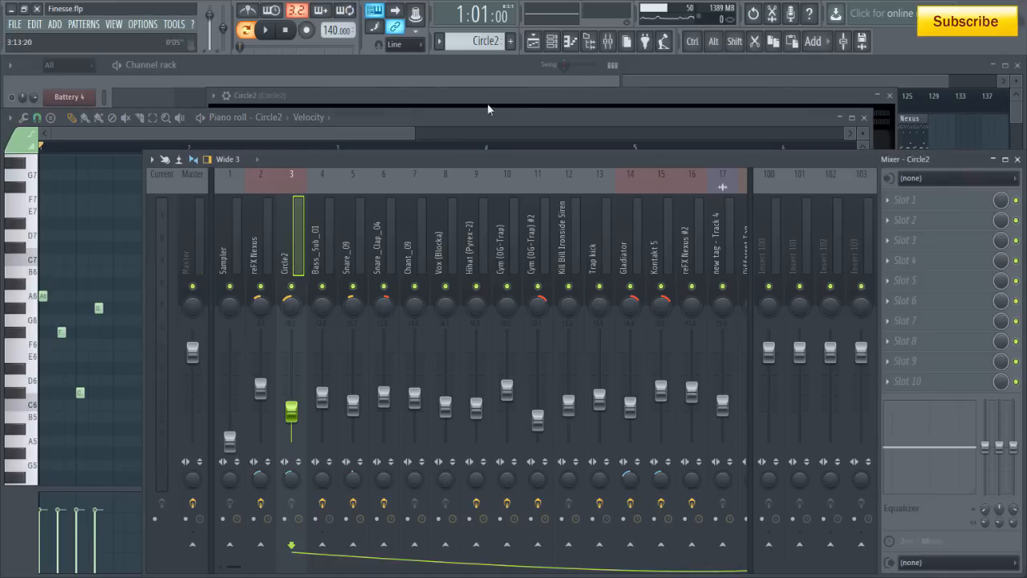
click(575, 95)
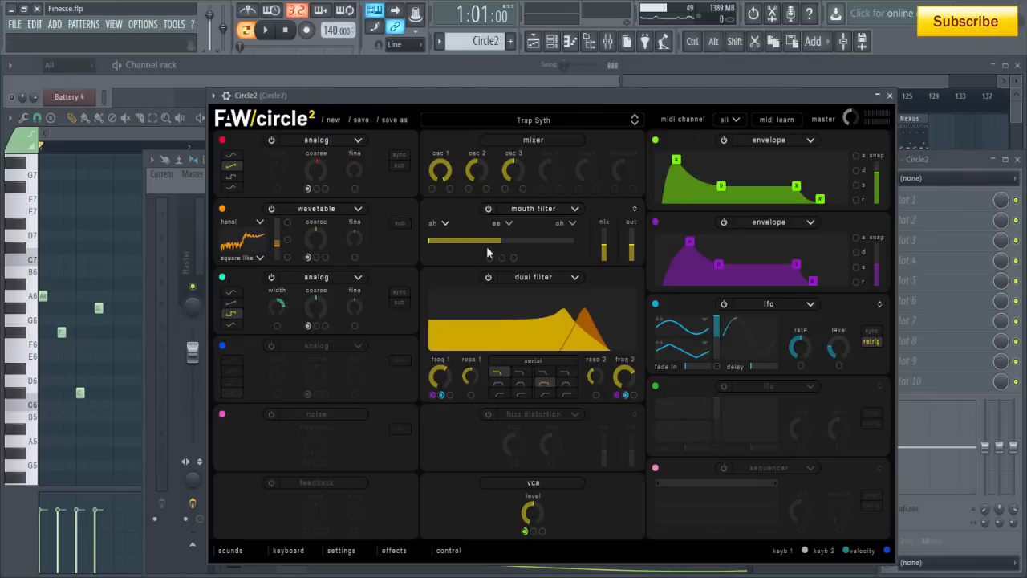
click(890, 97)
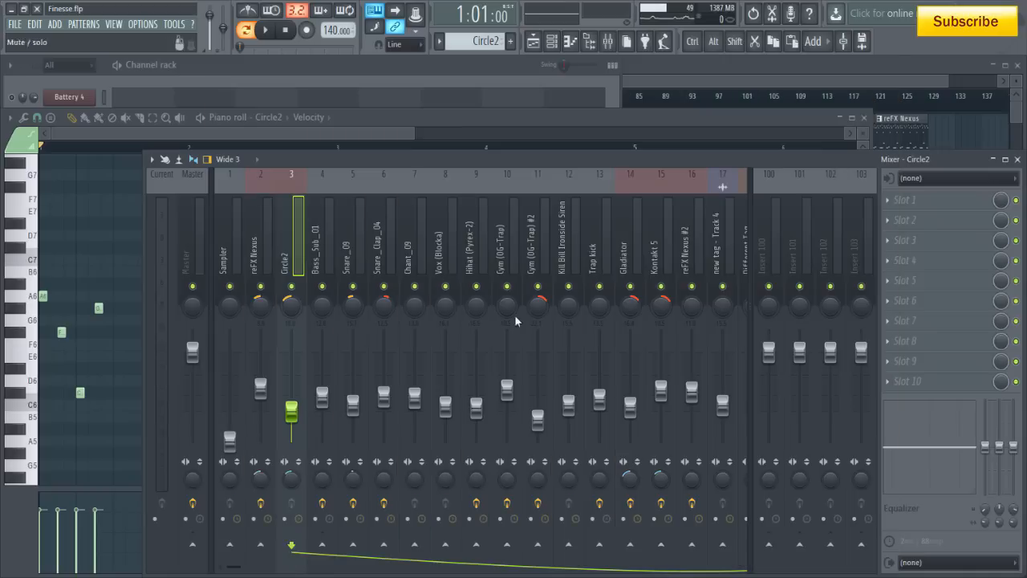
Replay the Circle2 pattern with its piano roll notes in view, and return to the mixer
click(266, 30)
click(236, 131)
scroll(230, 222, up, 3)
click(288, 36)
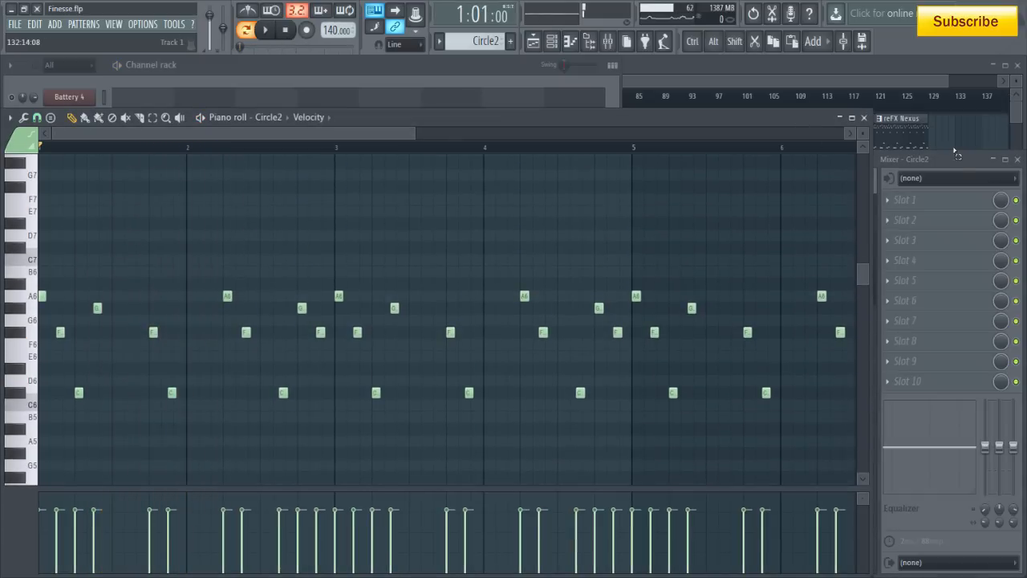
click(957, 156)
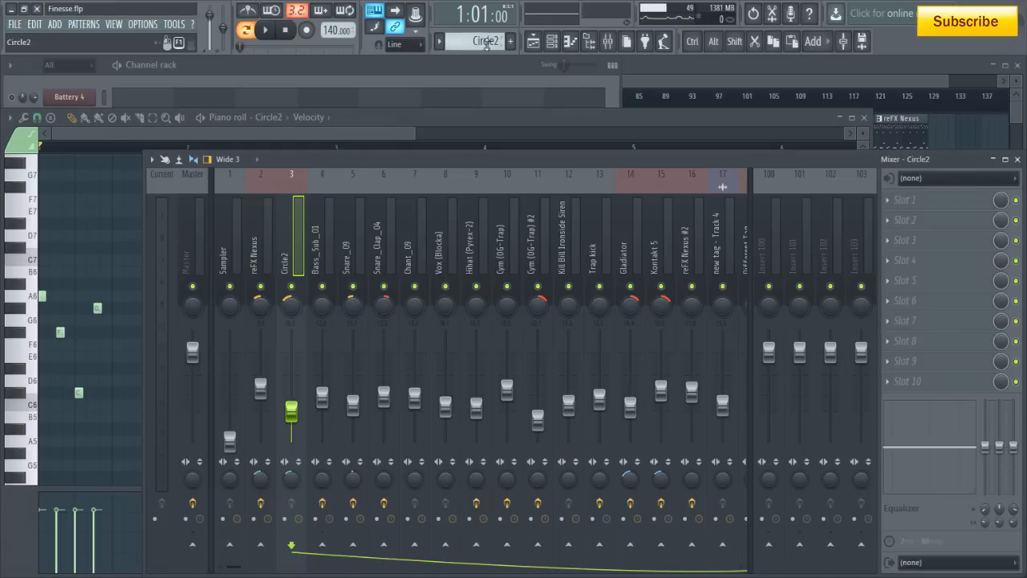
Switch to the Bass_Sub_01 pattern and play it with its notes in view in the channel rack
scroll(488, 41, down, 1)
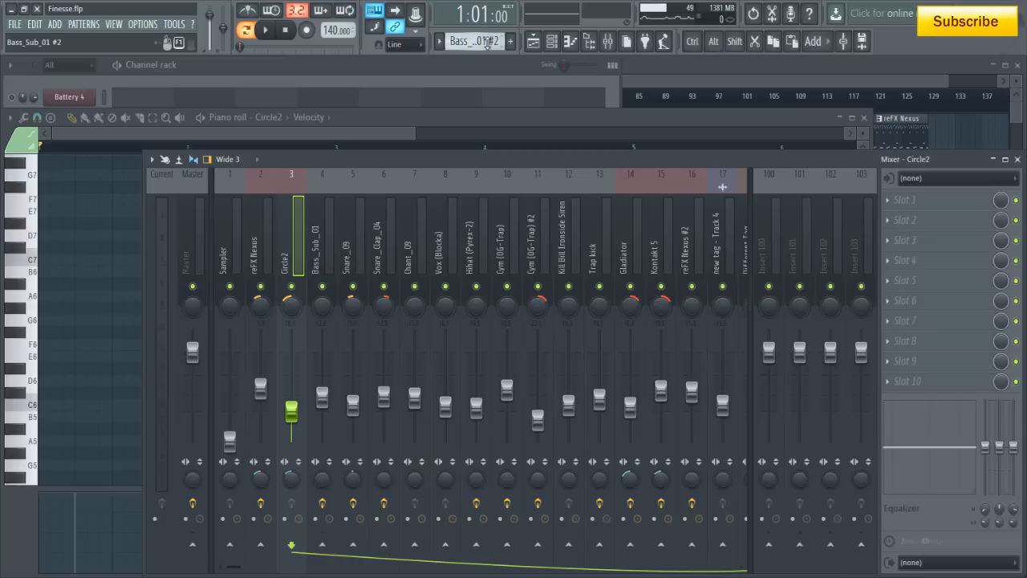
scroll(487, 44, down, 1)
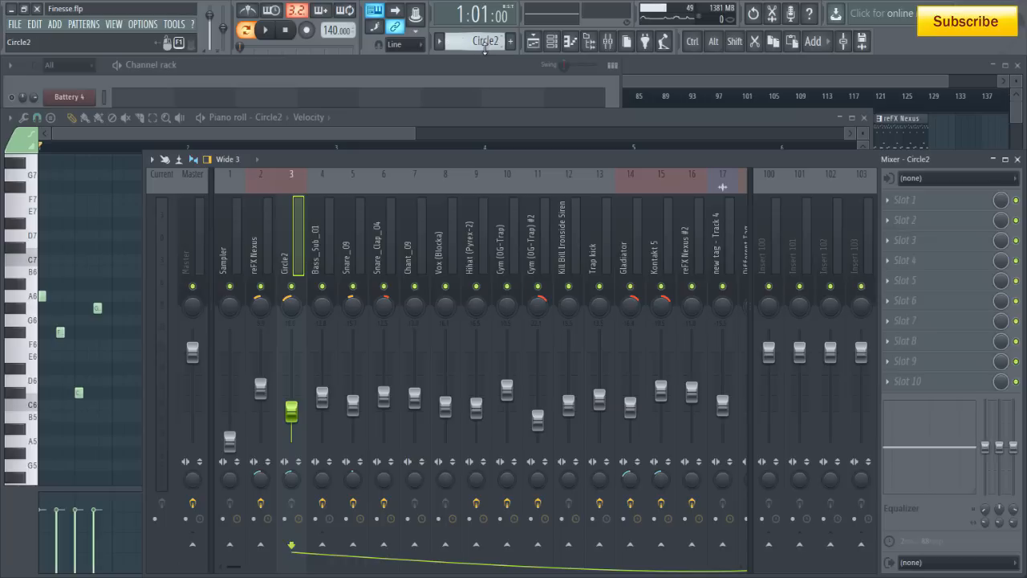
click(414, 73)
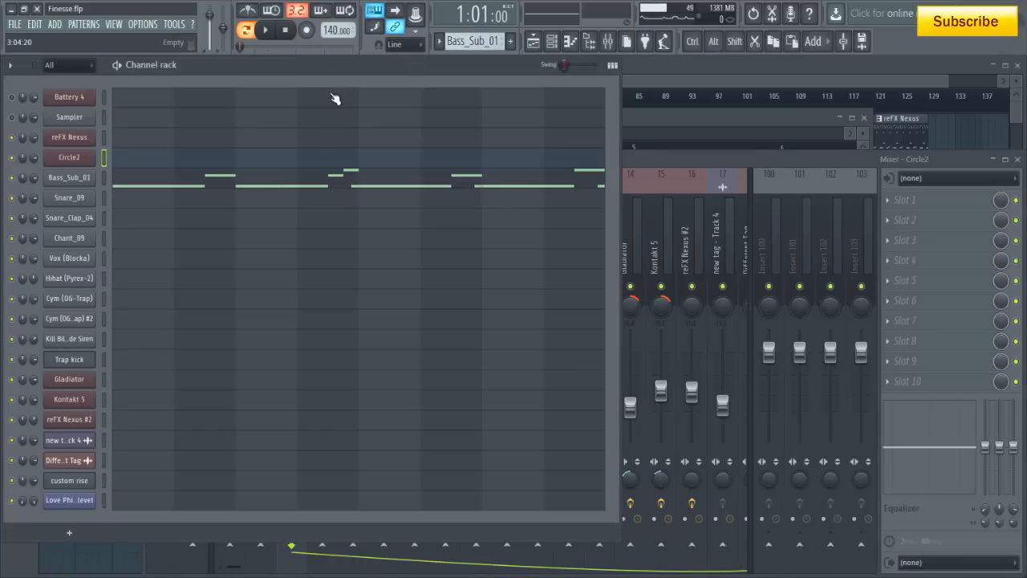
click(267, 32)
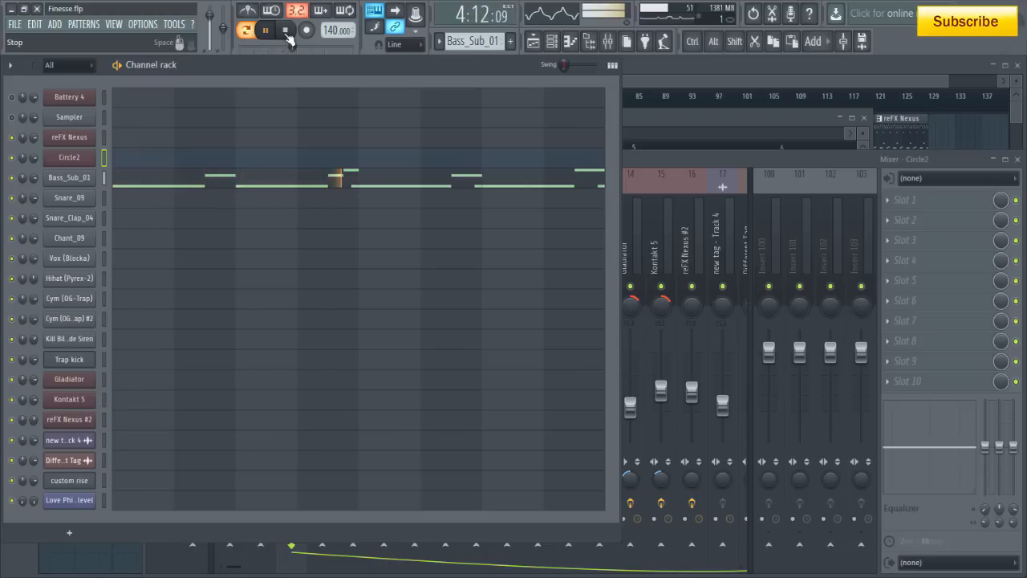
click(287, 34)
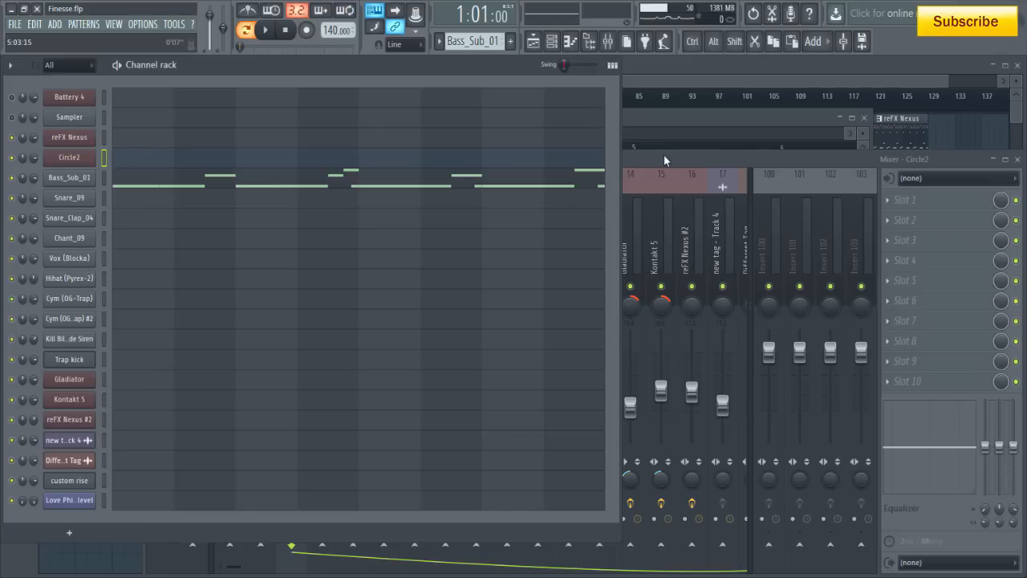
Select the Bass_Sub_01 mixer track, inspect the settings of its Solid Dynamics compressor, and close the effect
click(664, 155)
click(325, 258)
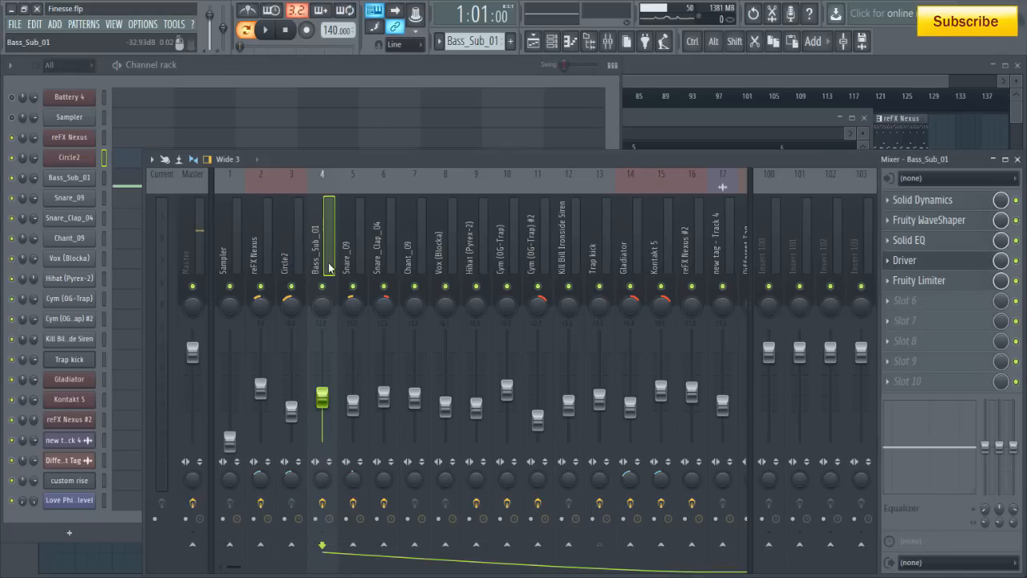
click(923, 200)
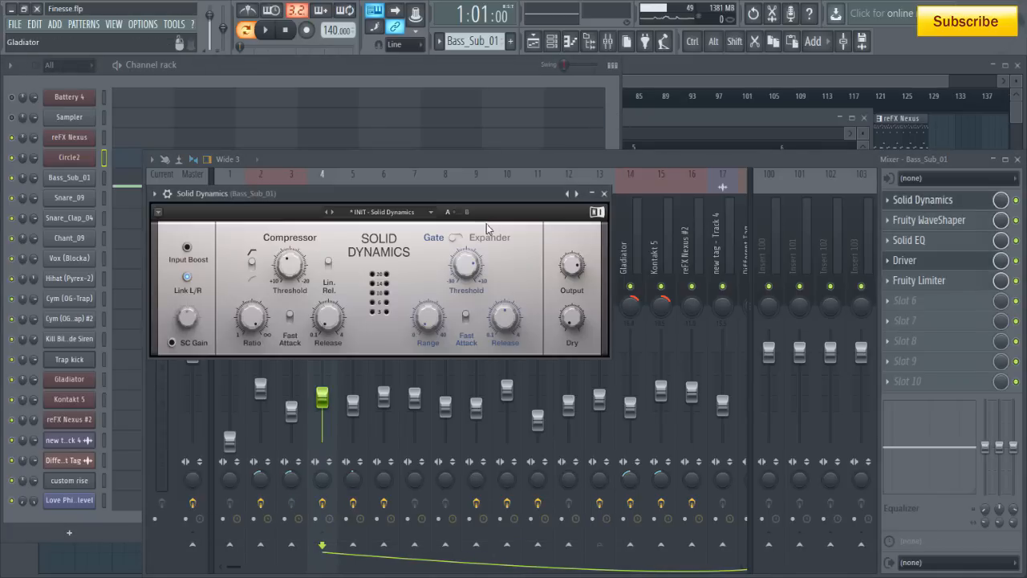
drag(477, 152, 635, 185)
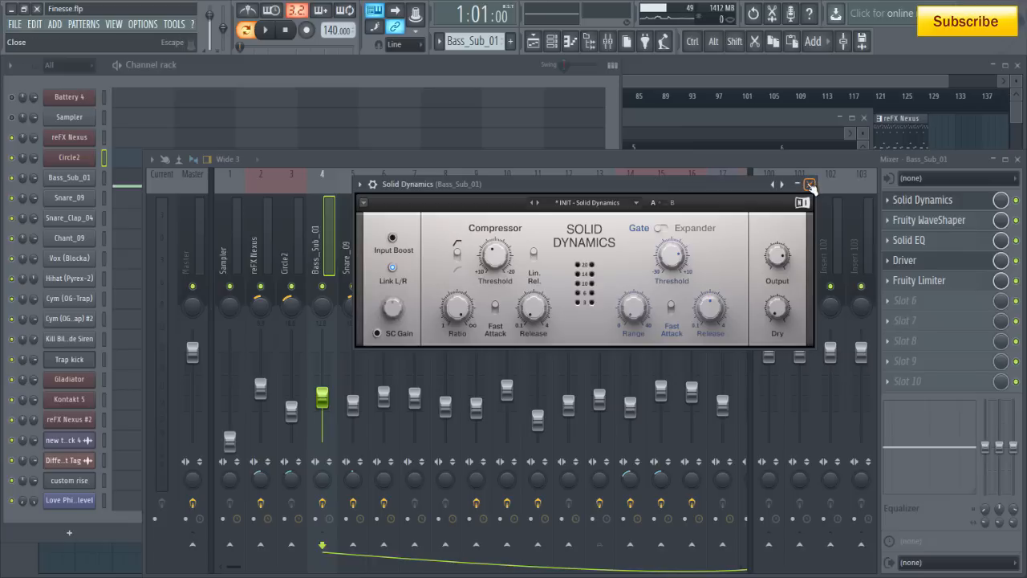
drag(552, 191, 417, 175)
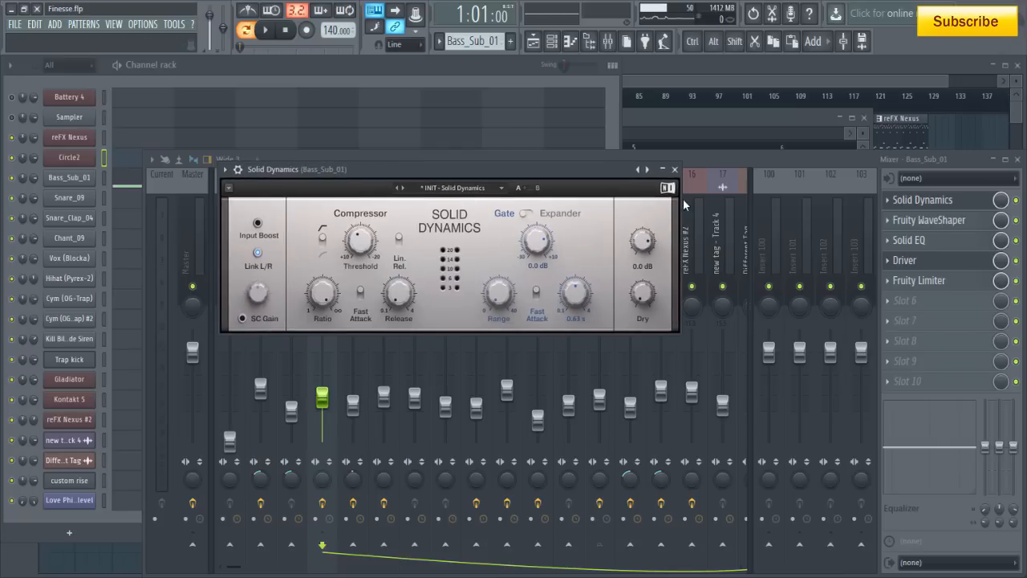
click(675, 169)
Open Fruity WaveShaper on the Bass_Sub_01 track and lower the middle point of its curve while the bass plays
click(917, 222)
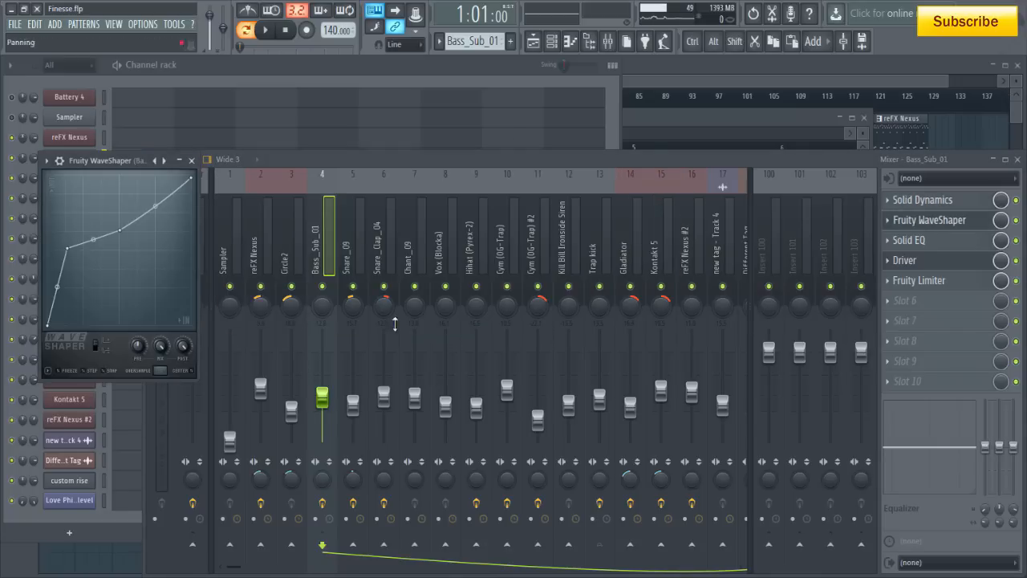
drag(128, 161, 494, 179)
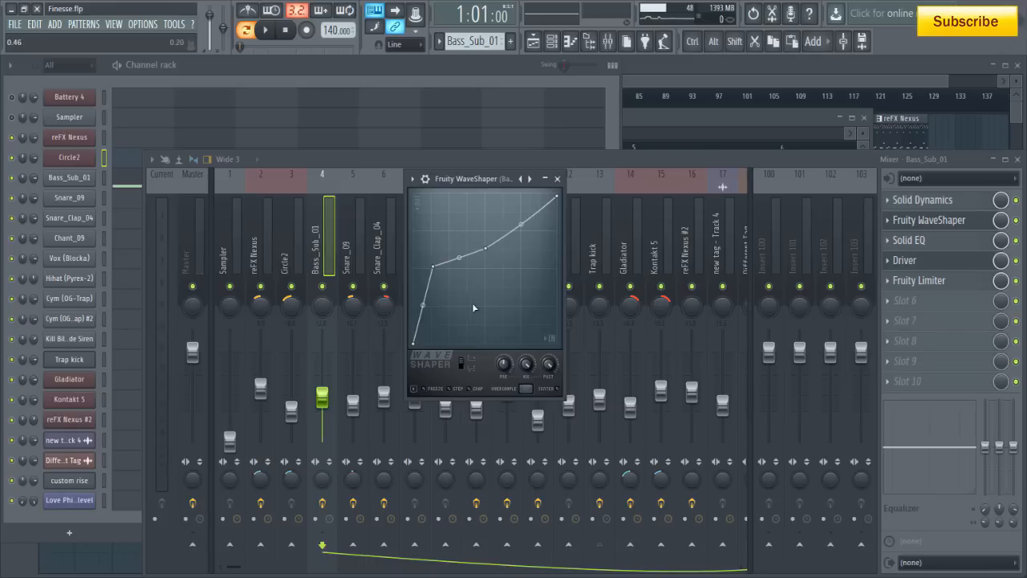
key(space)
mouse_move(485, 248)
mouse_down()
mouse_move(477, 315)
mouse_move(436, 337)
mouse_move(436, 271)
mouse_move(474, 222)
mouse_move(459, 259)
mouse_move(489, 260)
mouse_move(486, 268)
mouse_up()
key(space)
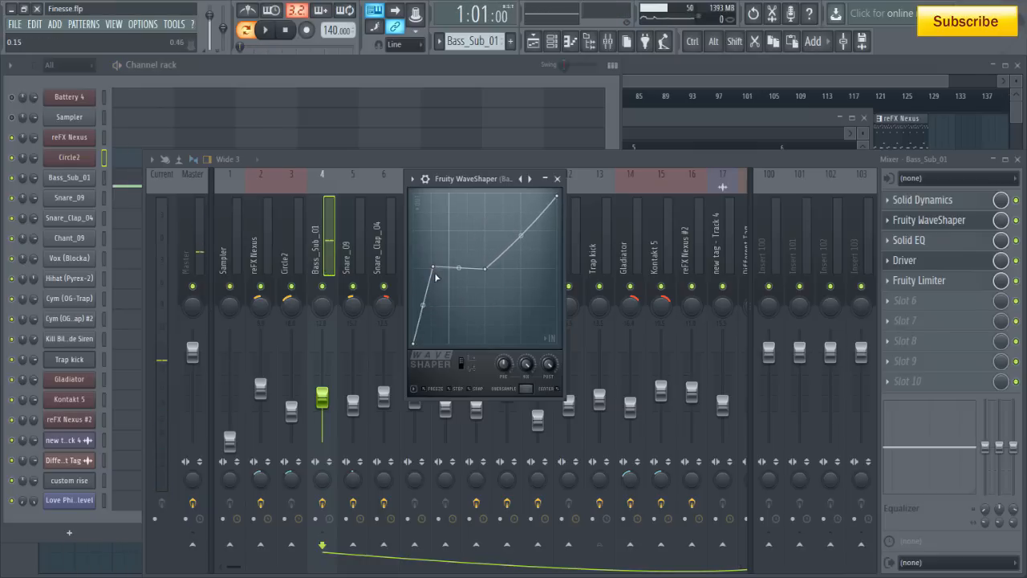
Compare the bass with Fruity WaveShaper bypassed and switched back on
click(1017, 221)
key(space)
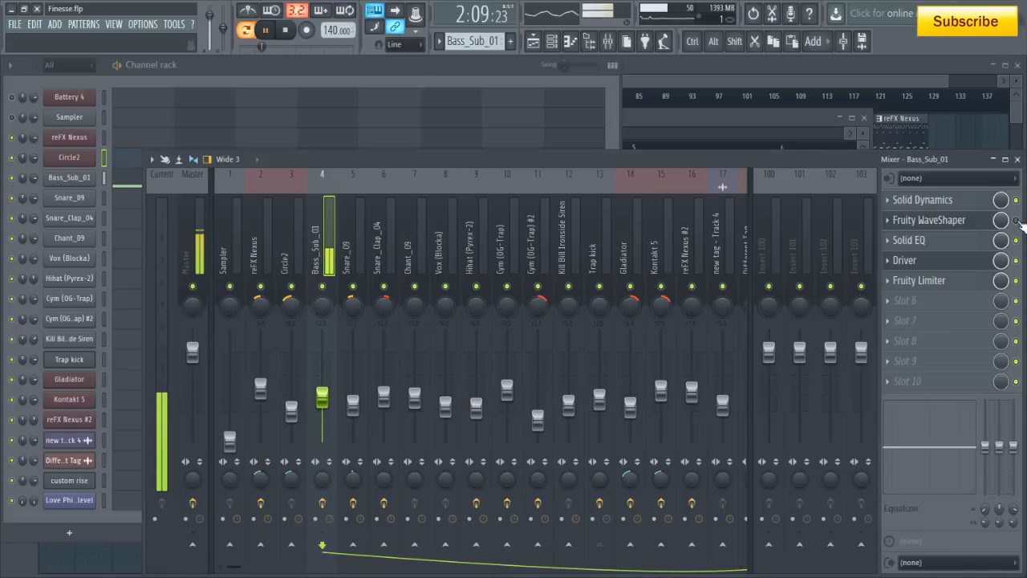
key(space)
click(1016, 221)
key(space)
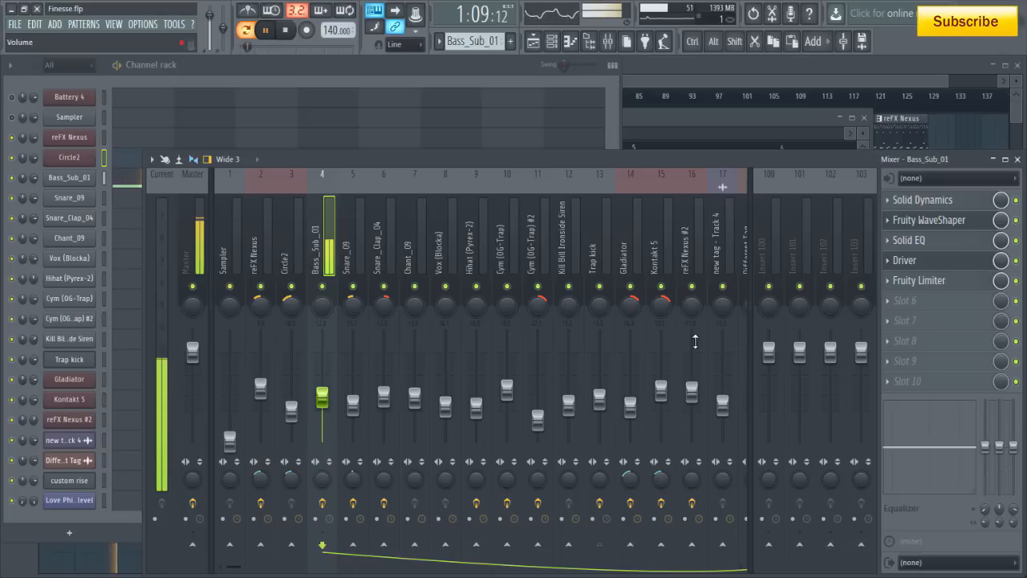
key(space)
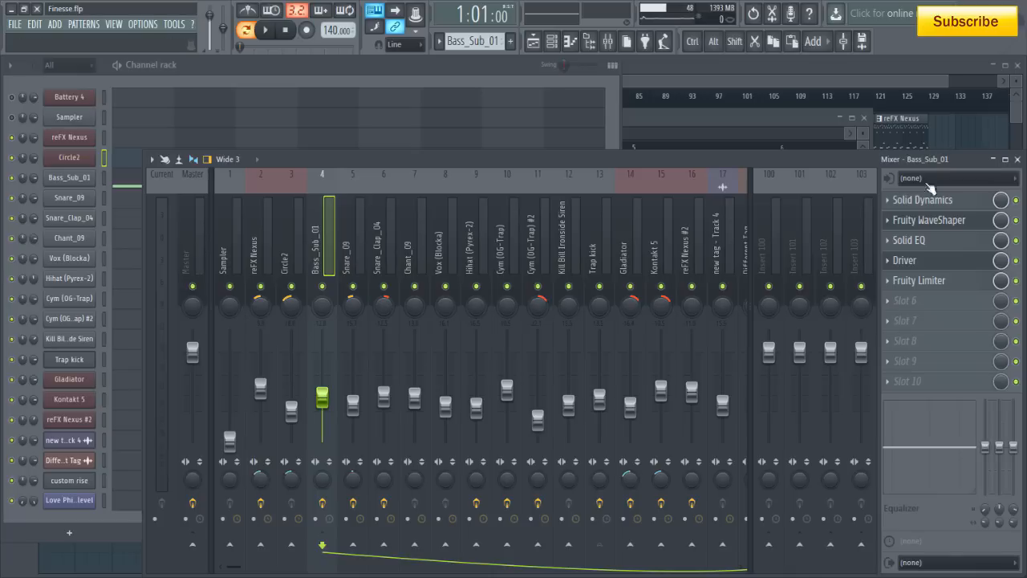
Inspect the Solid EQ and Driver effects on the Bass_Sub_01 track
click(925, 241)
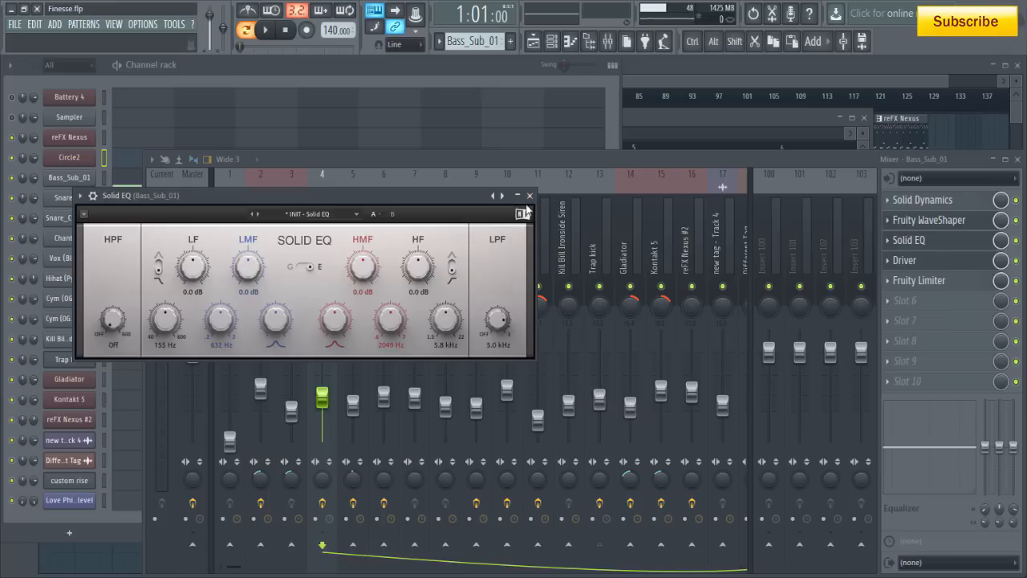
click(530, 196)
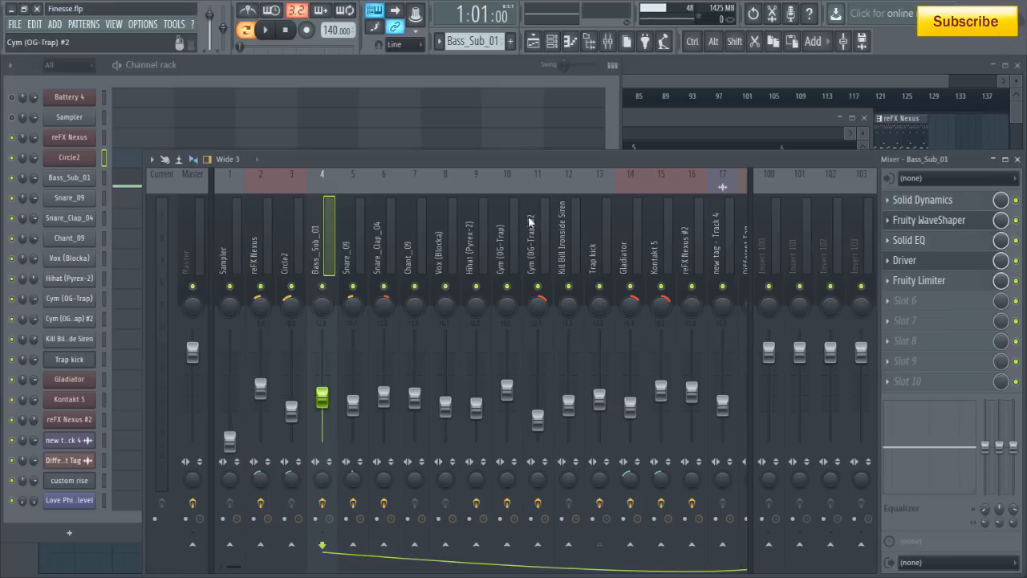
click(924, 262)
drag(584, 180, 605, 188)
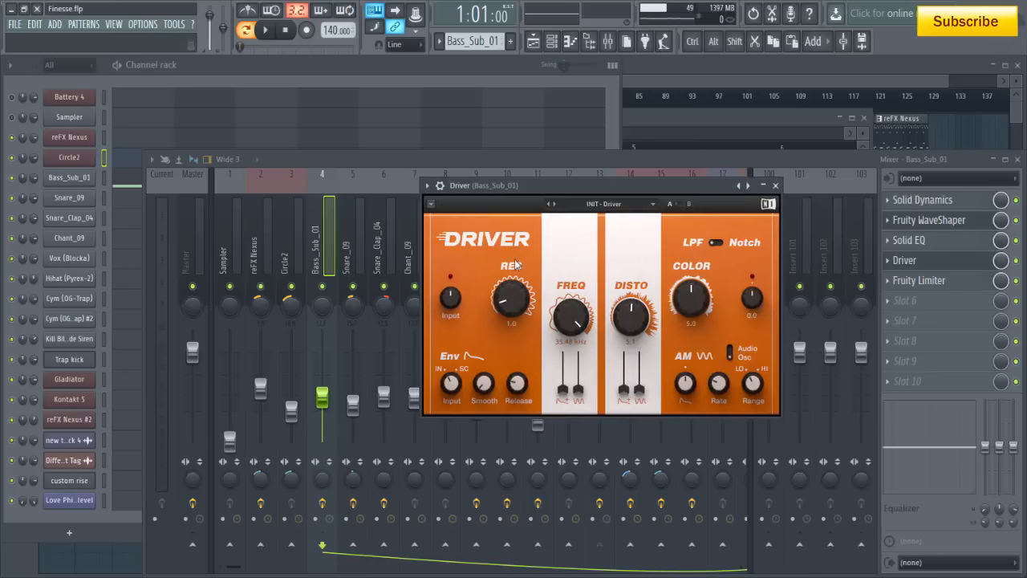
Play the bass with Driver bypassed, compare it with Driver switched back on, and stop playback
click(1016, 261)
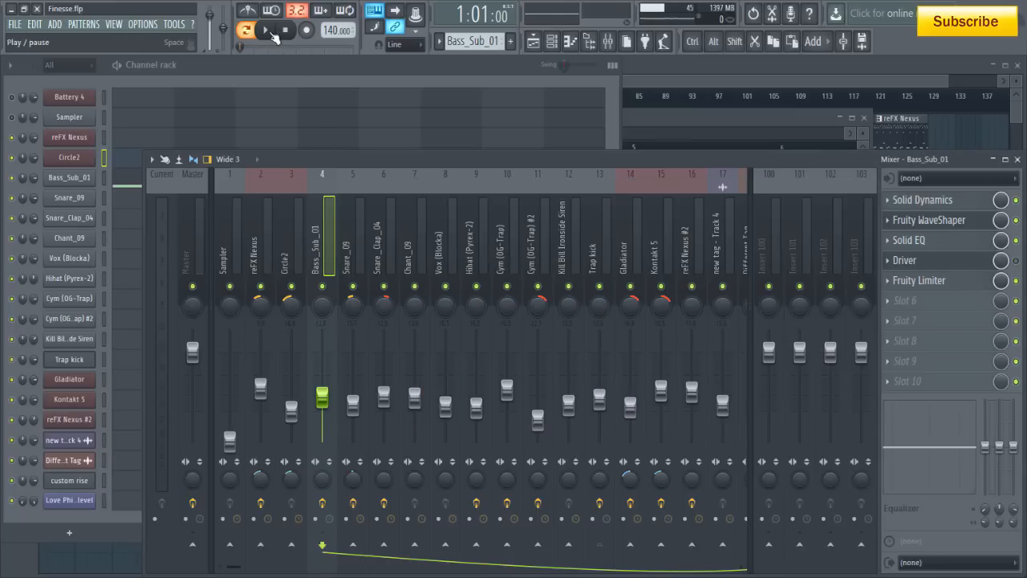
click(266, 31)
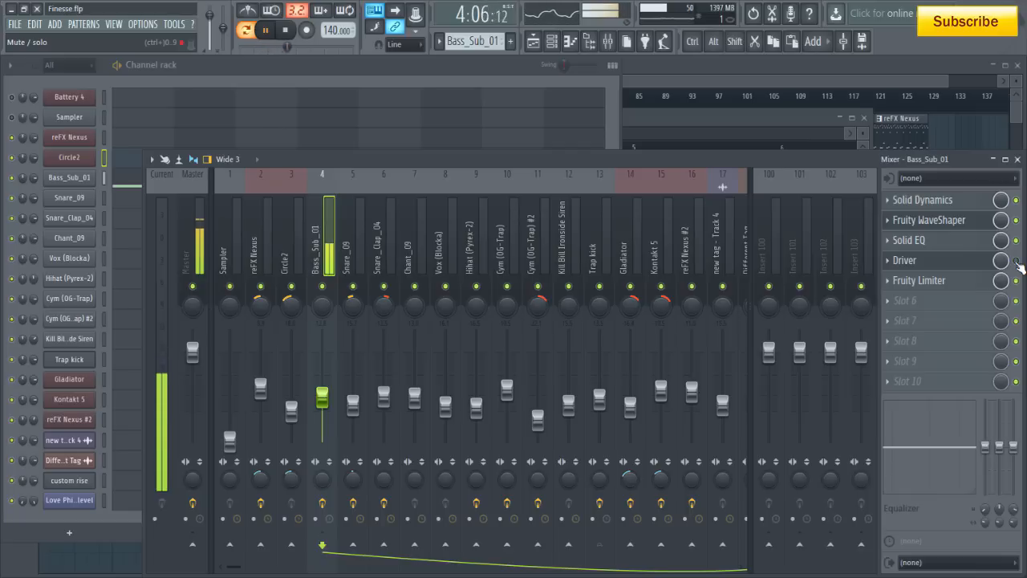
click(288, 37)
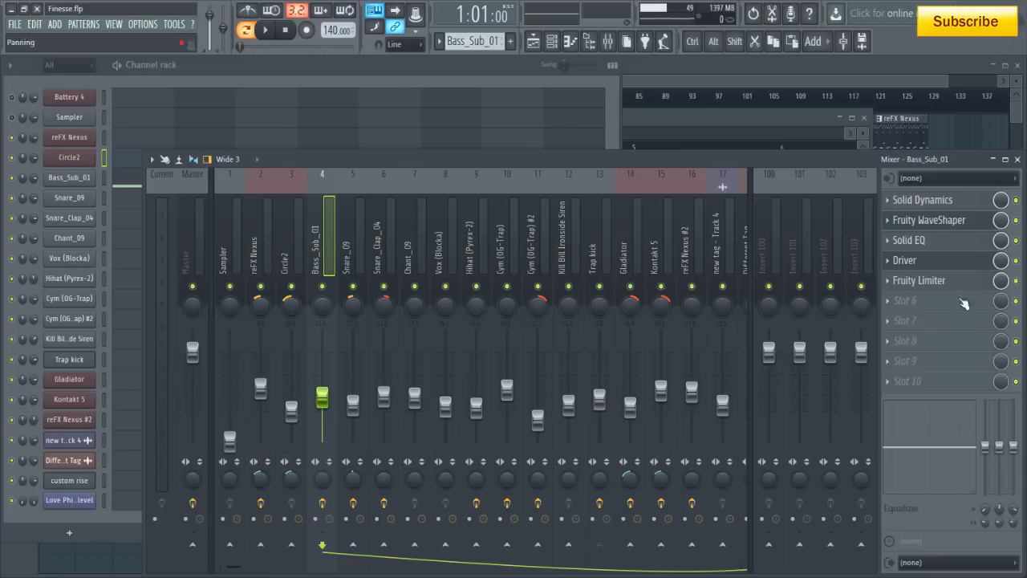
Inspect the settings of the Driver and Fruity Limiter effects on the Bass_Sub_01 track
click(905, 260)
drag(558, 186, 507, 197)
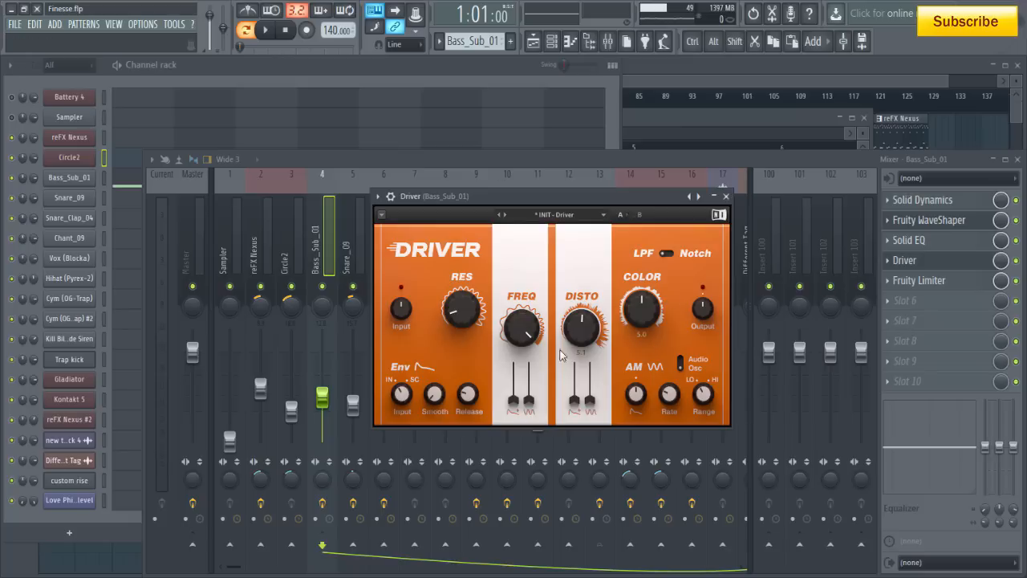
click(727, 197)
click(919, 280)
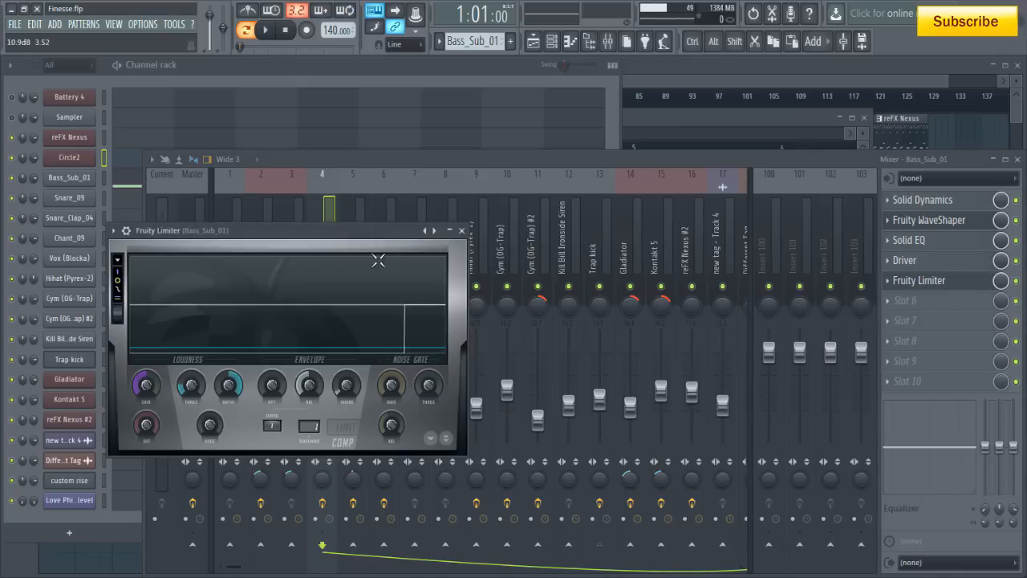
drag(379, 232, 479, 199)
scroll(654, 345, down, 6)
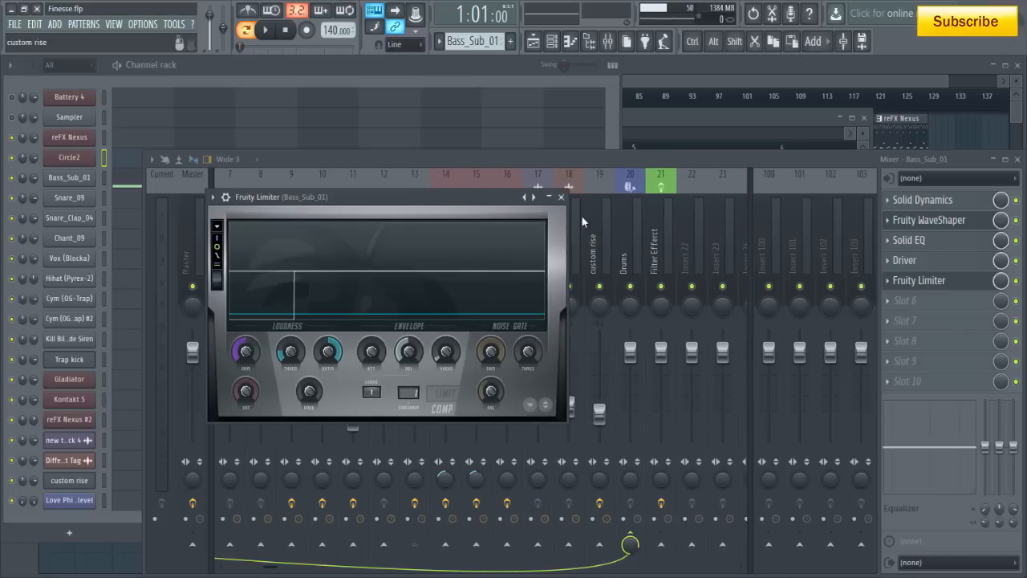
click(561, 198)
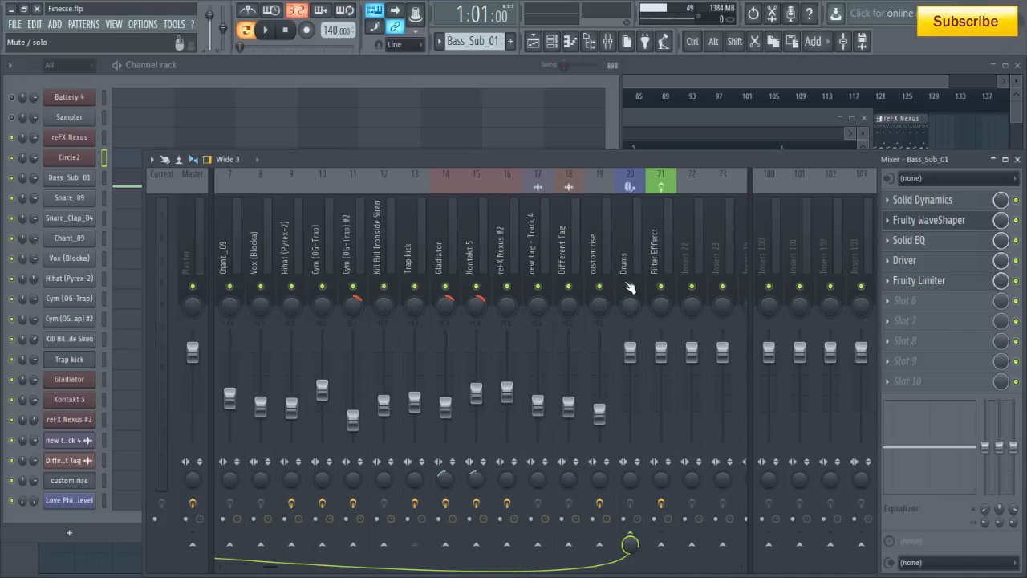
Look over the Drums, custom rise and Trap kick mixer tracks and their effect slots and routing
scroll(638, 255, down, 3)
scroll(638, 260, up, 3)
click(634, 247)
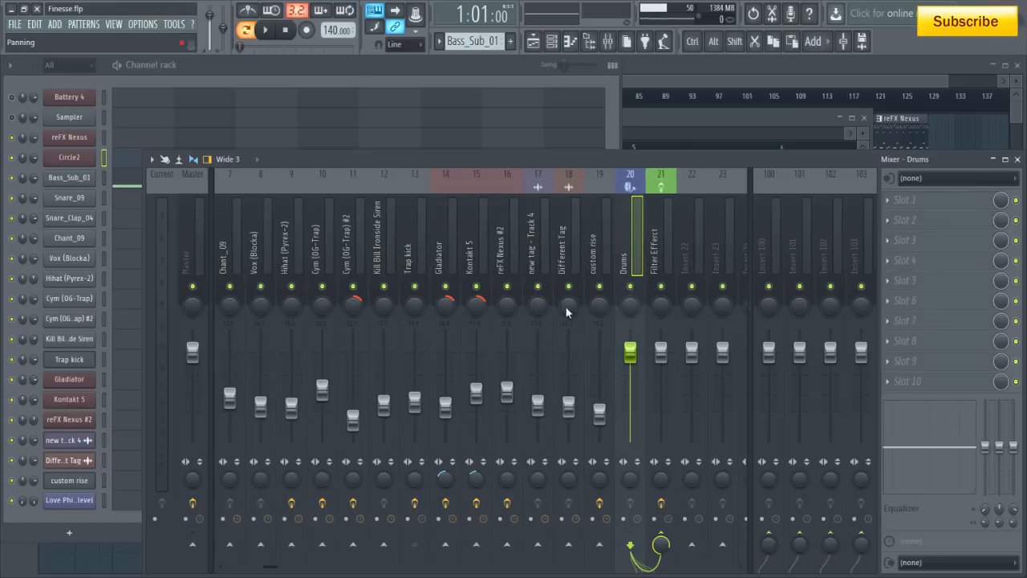
click(600, 262)
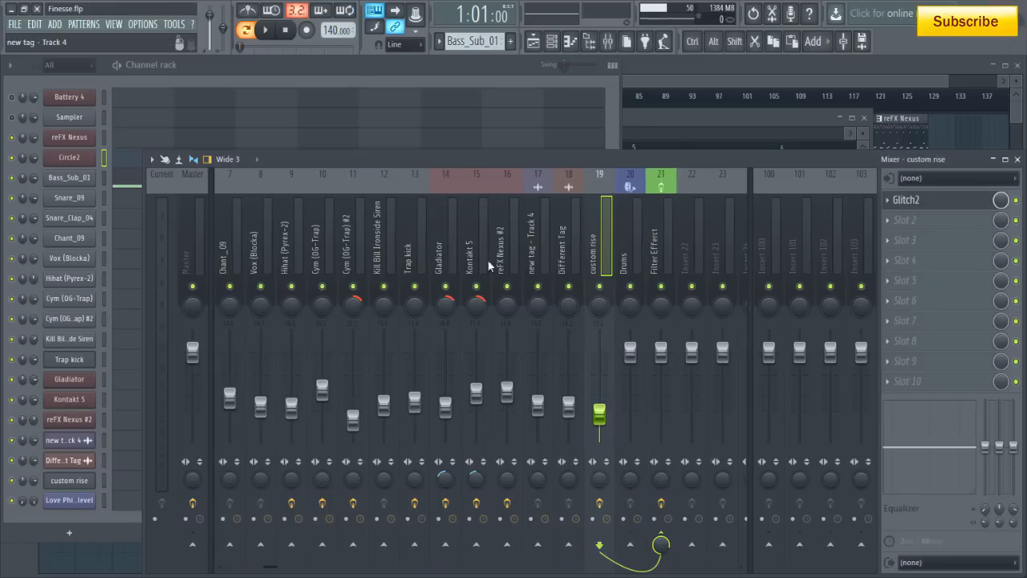
click(413, 241)
scroll(341, 289, down, 2)
scroll(498, 290, up, 7)
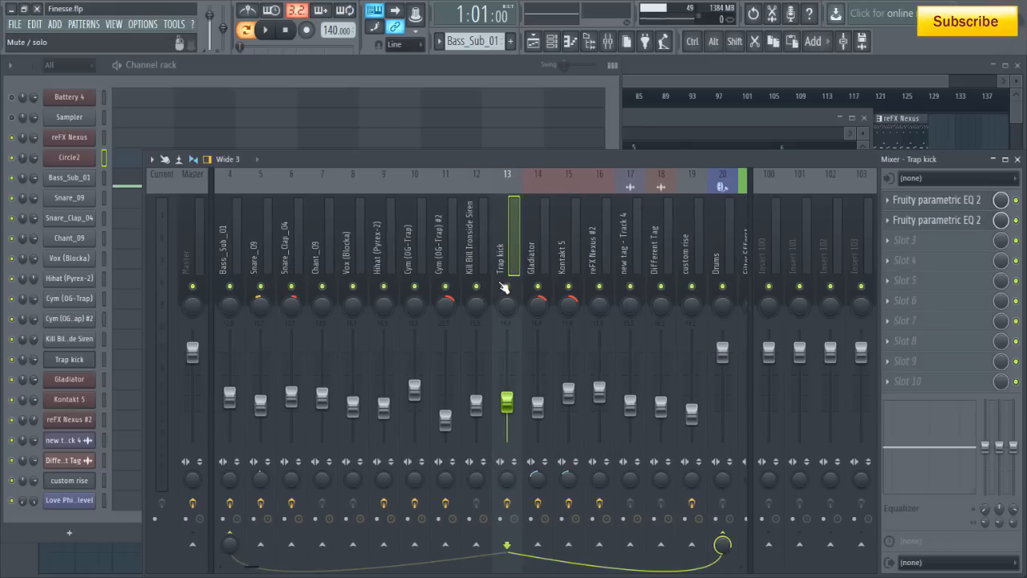
Switch the Trap kick send to Bass_Sub_01 off and on again, vary its level, and lower it to 0%
click(321, 549)
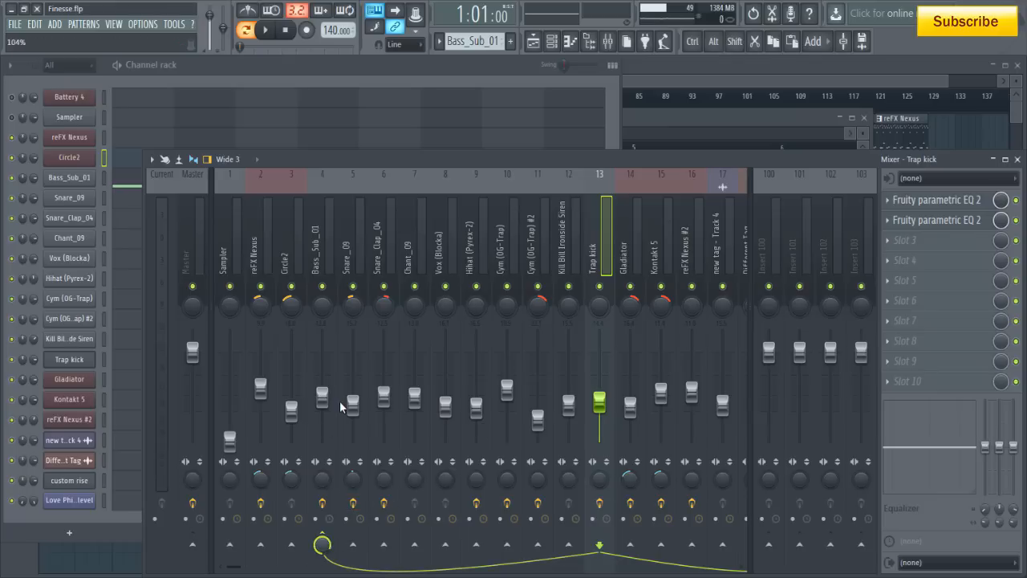
click(323, 534)
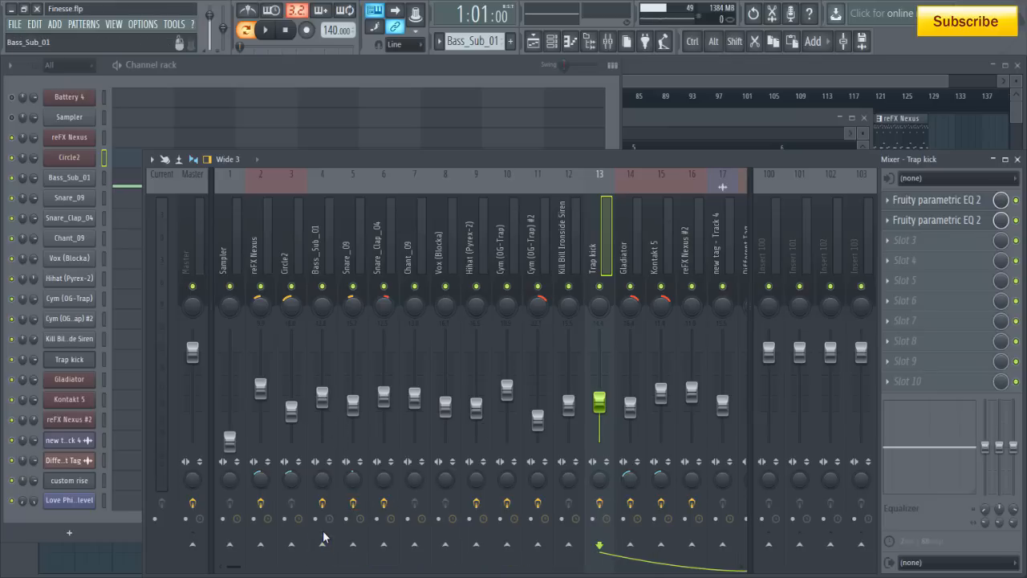
click(324, 546)
drag(323, 543, 355, 218)
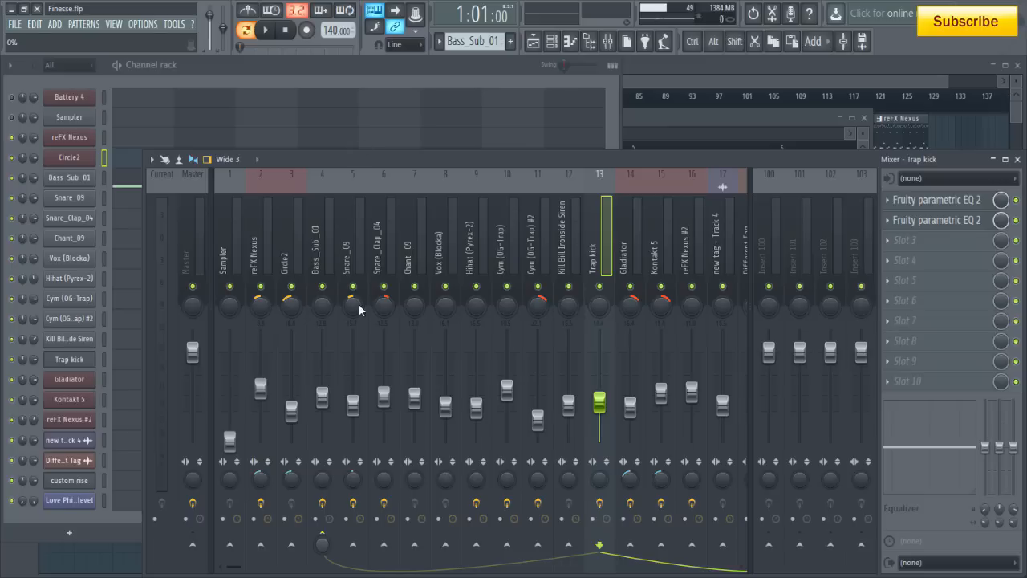
drag(325, 546, 327, 412)
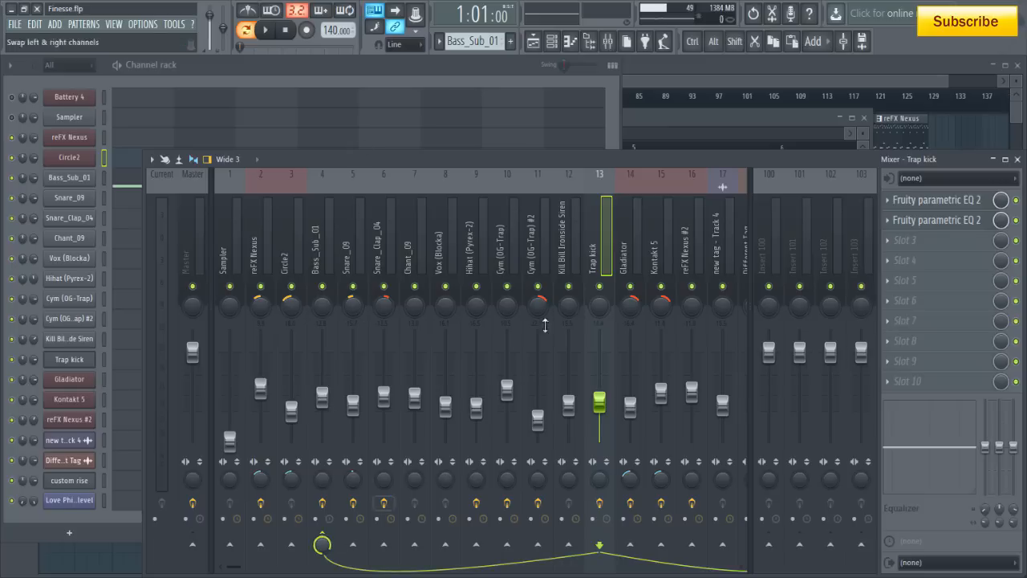
drag(342, 170, 320, 544)
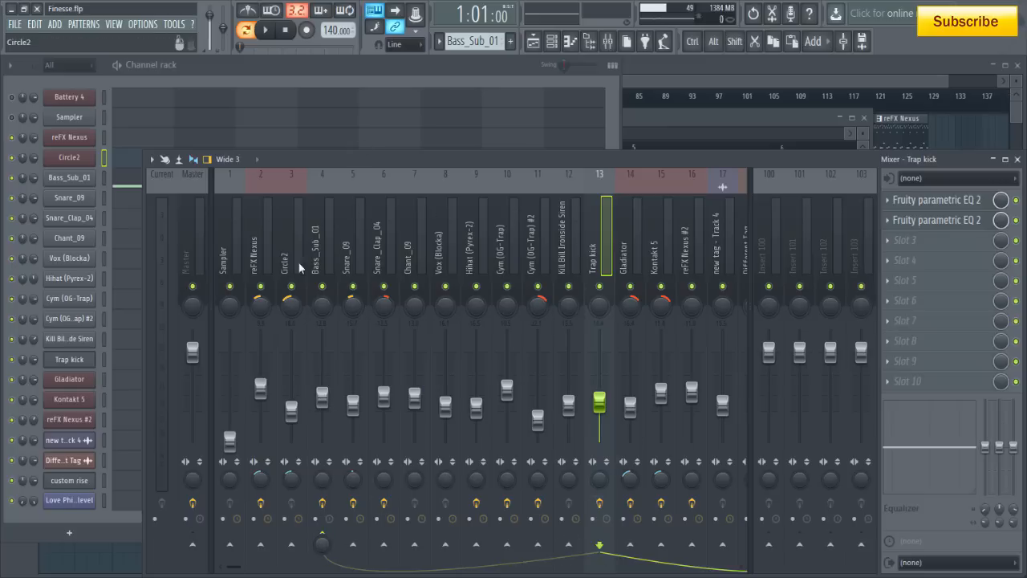
Remove the Trap kick send to Bass_Sub_01 and set Trap kick to sidechain to that track
right_click(322, 543)
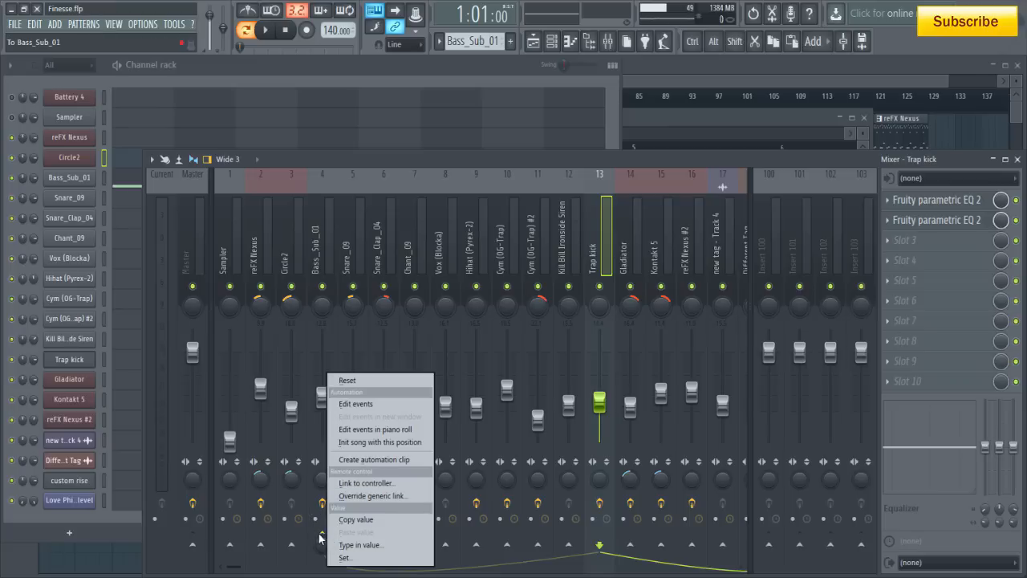
click(327, 544)
right_click(324, 545)
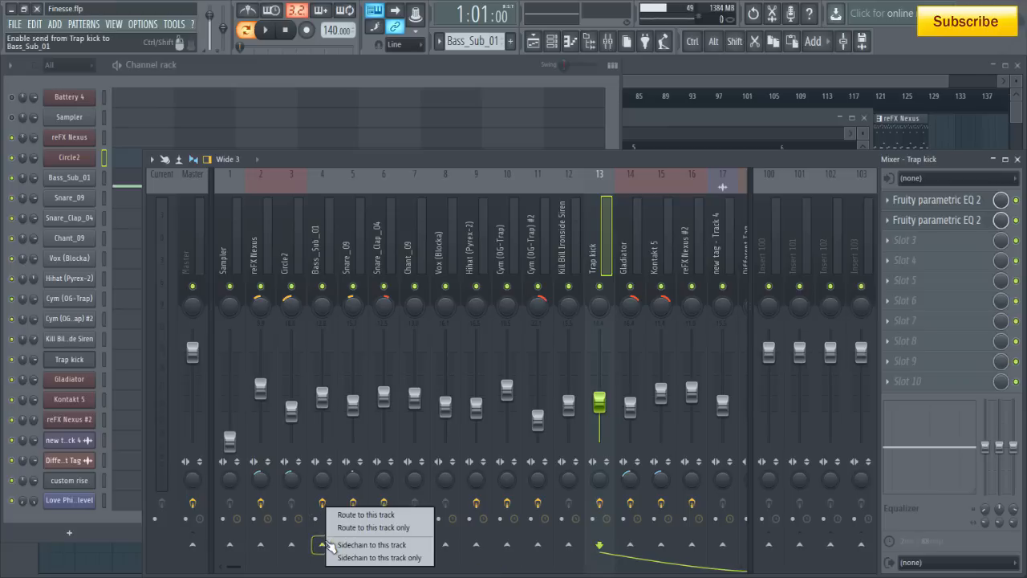
click(371, 549)
right_click(520, 170)
click(465, 162)
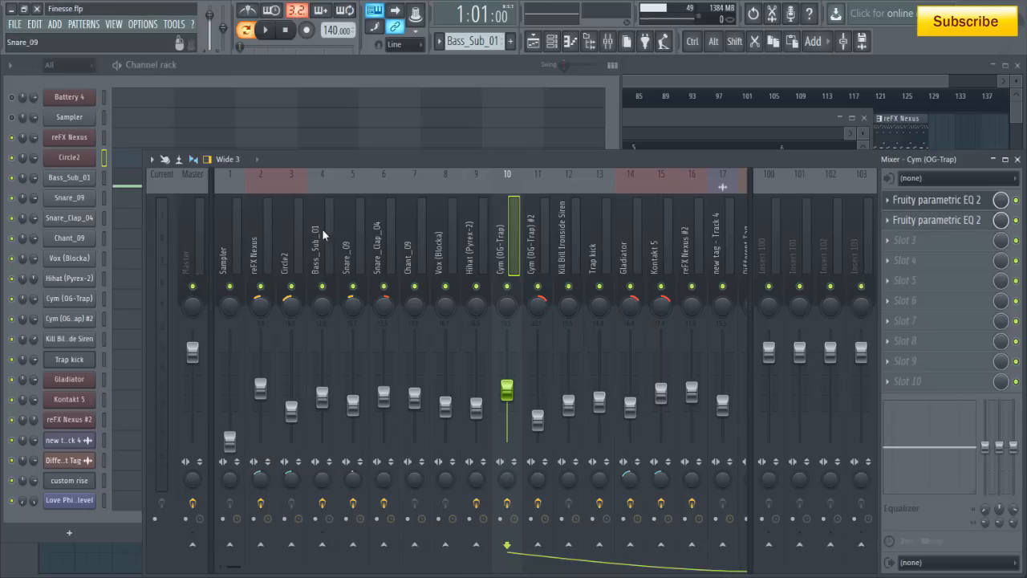
Open the Bass_Sub_01 notes in the piano roll, play the bass line, and return to the channel rack
click(323, 65)
click(188, 183)
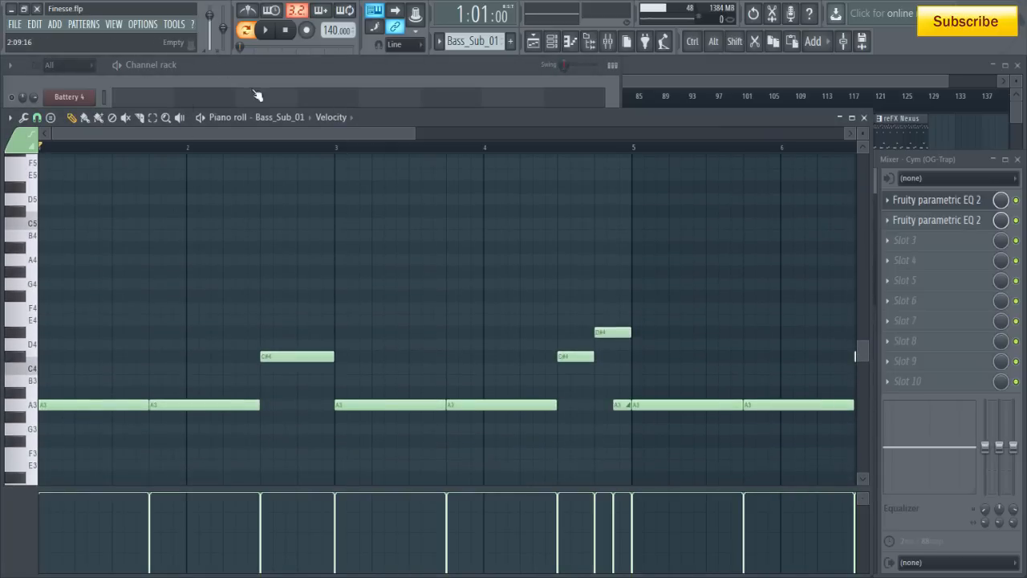
click(267, 30)
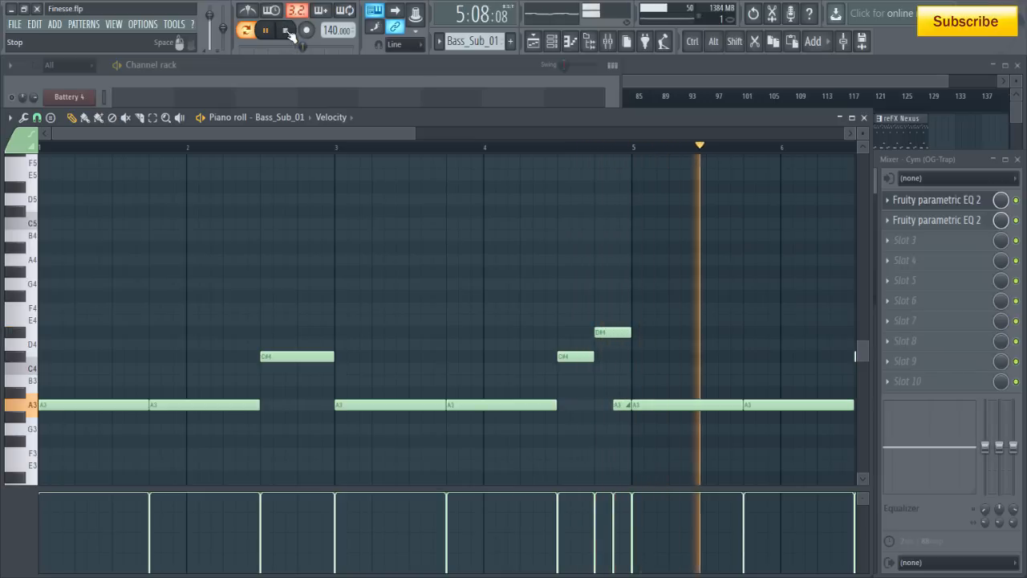
click(287, 30)
click(355, 68)
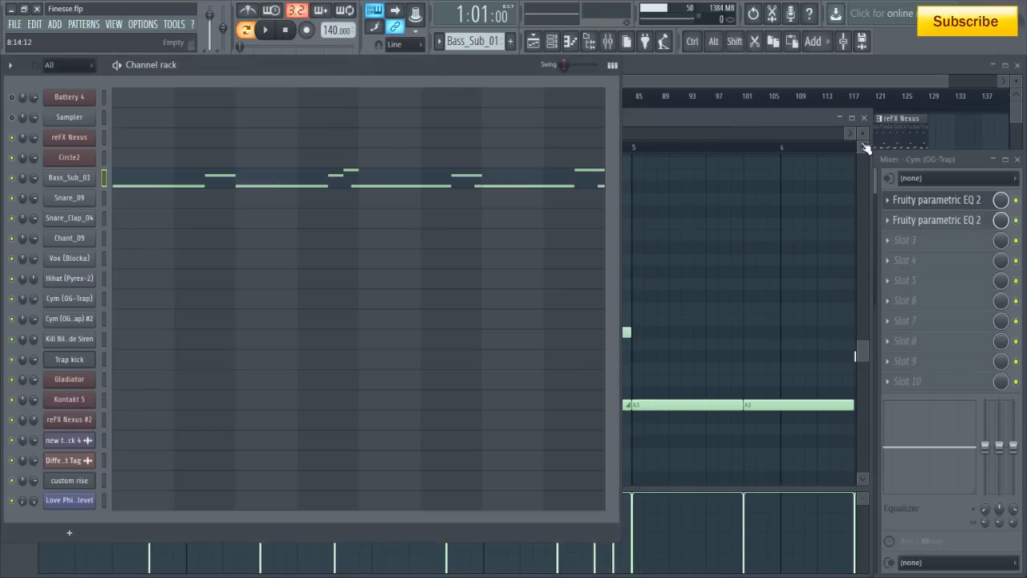
Examine the Bass_Sub_01 mixer track and follow where its output is routed
key(F9)
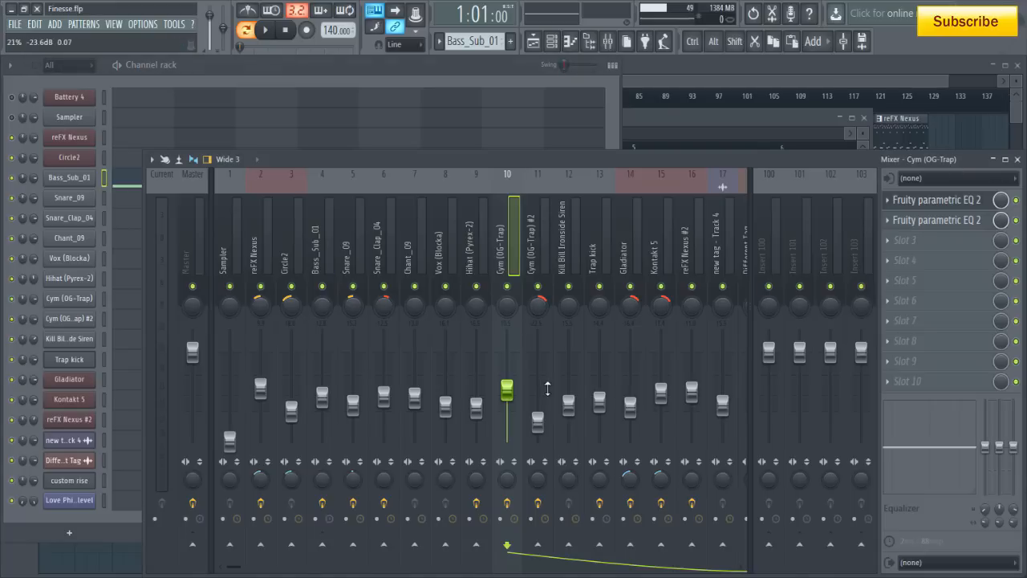
click(321, 254)
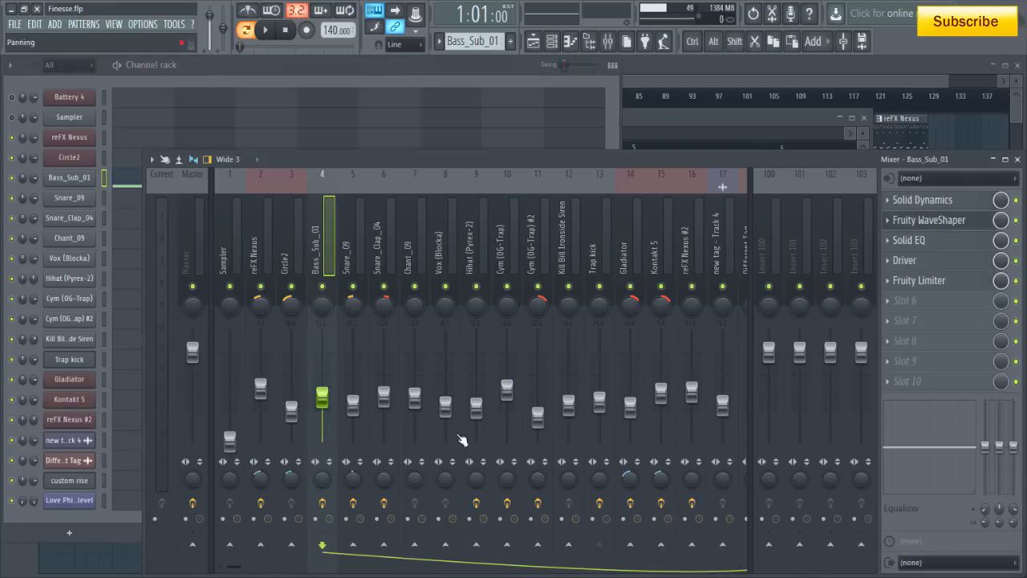
scroll(433, 217, down, 5)
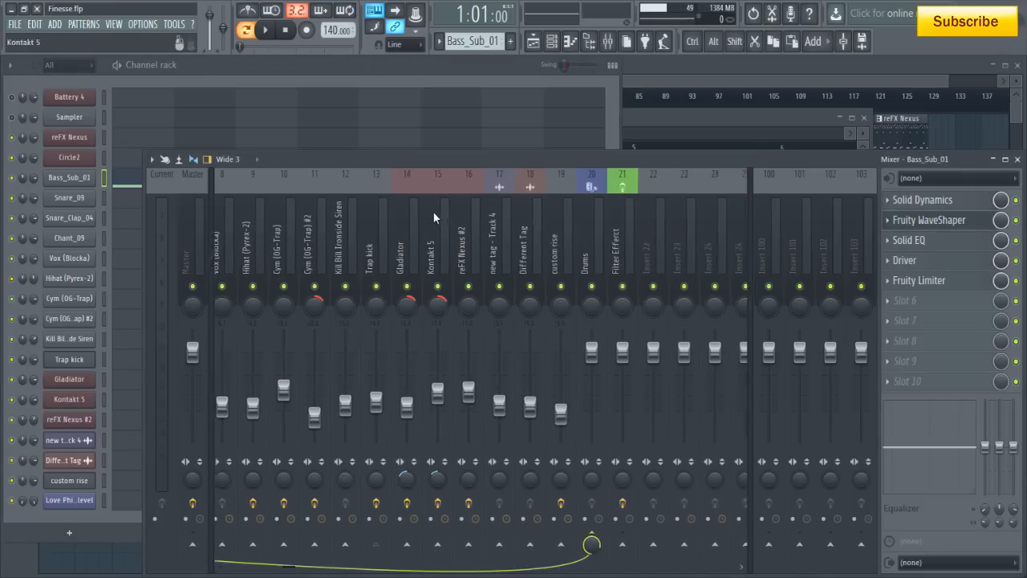
scroll(433, 217, up, 3)
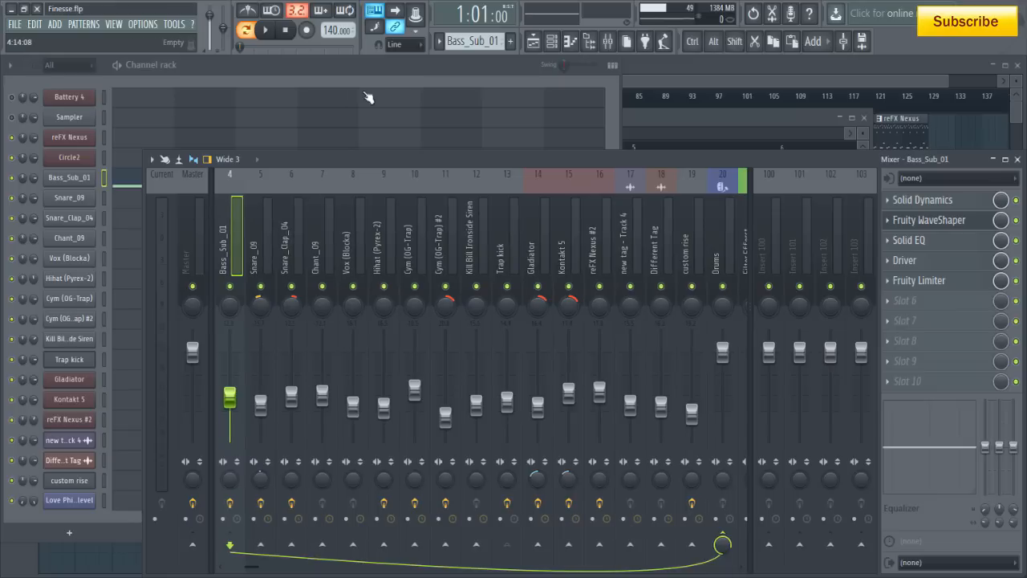
scroll(473, 42, down, 1)
scroll(473, 42, up, 1)
Open the Bass_Sub_01 channel settings and review its sample, envelope and miscellaneous pages
click(69, 178)
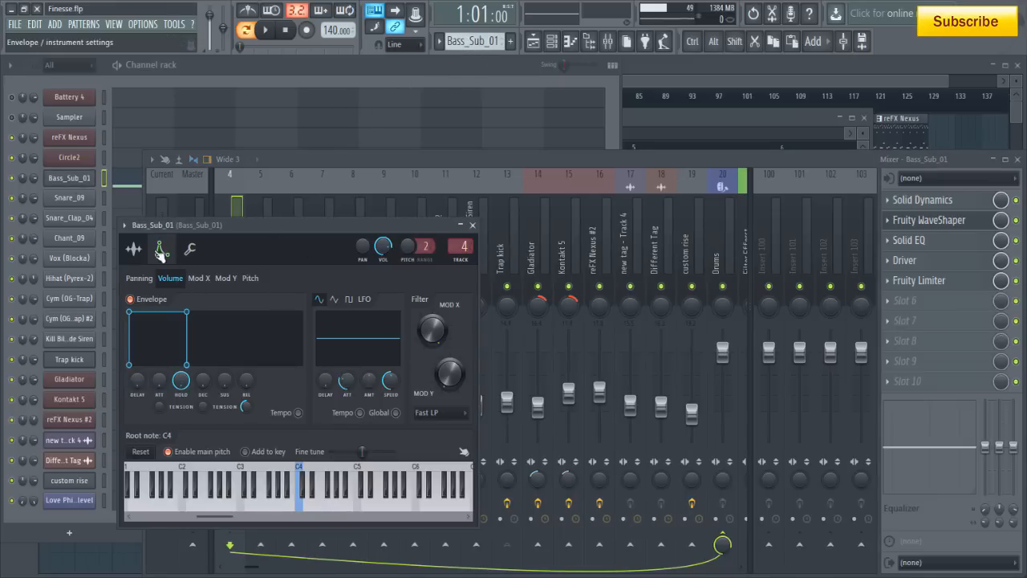
click(190, 249)
click(160, 252)
click(134, 249)
click(162, 251)
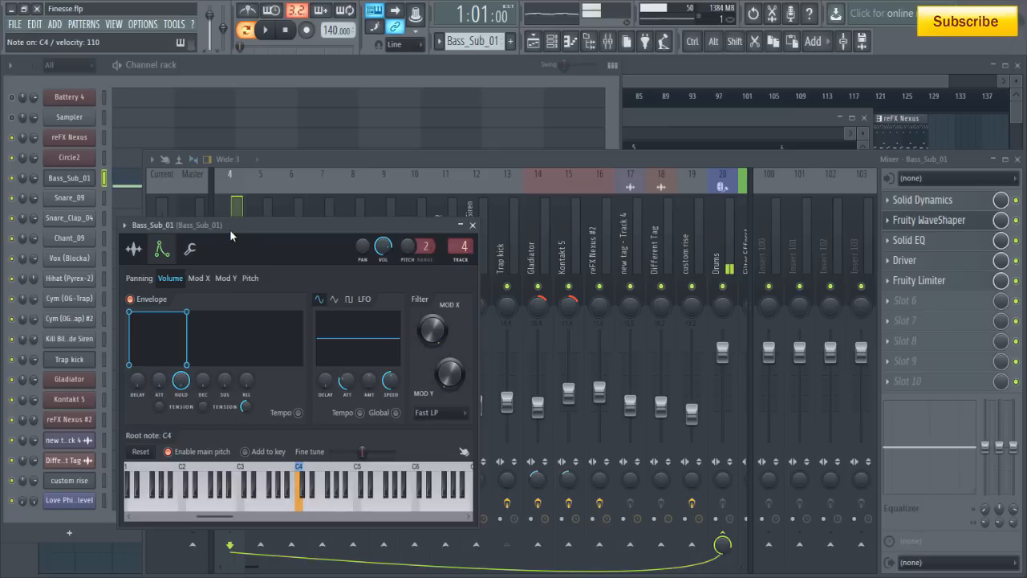
Switch to the second Bass_Sub_01 pattern and play its opening notes
click(274, 64)
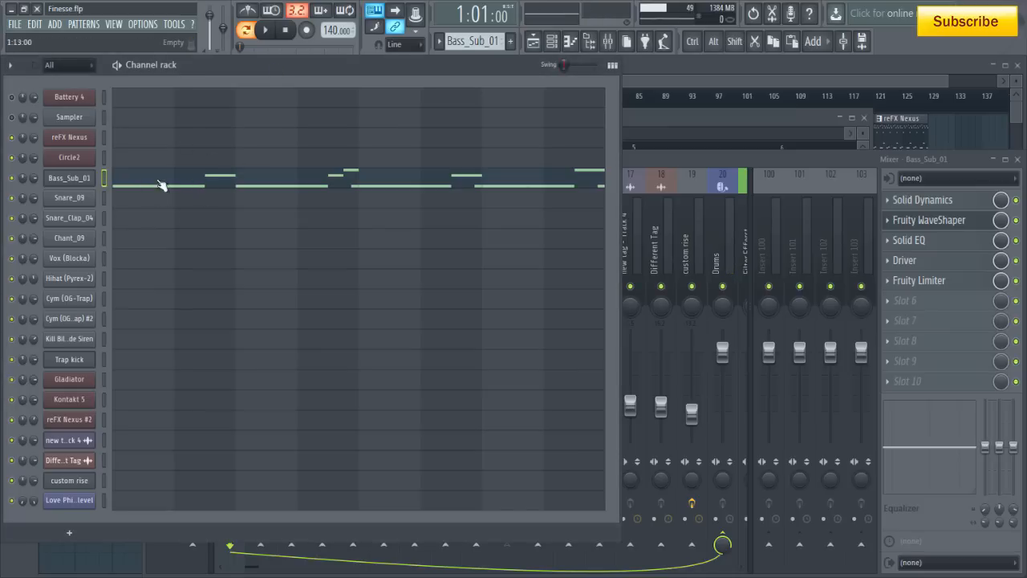
scroll(484, 44, down, 1)
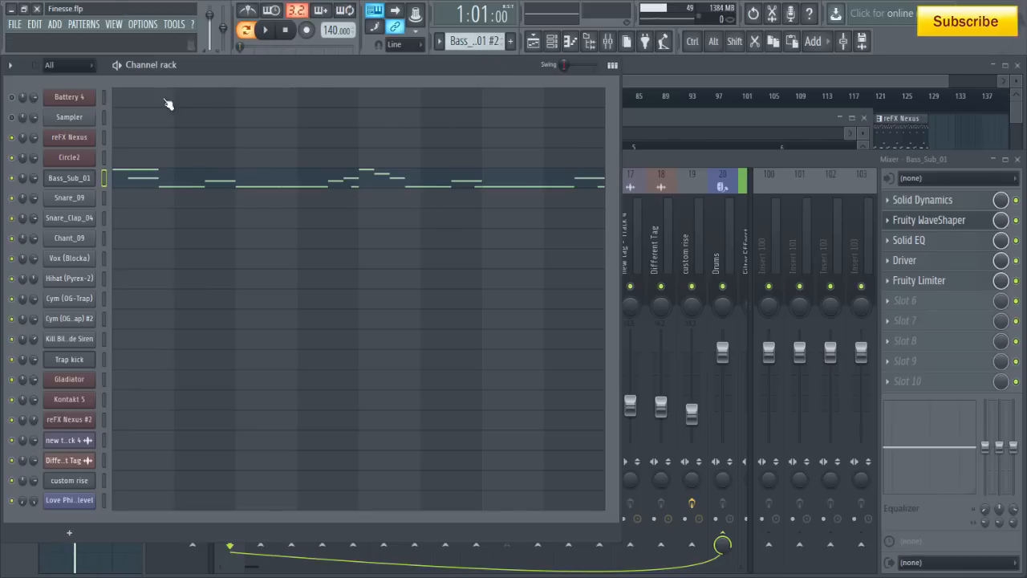
click(273, 36)
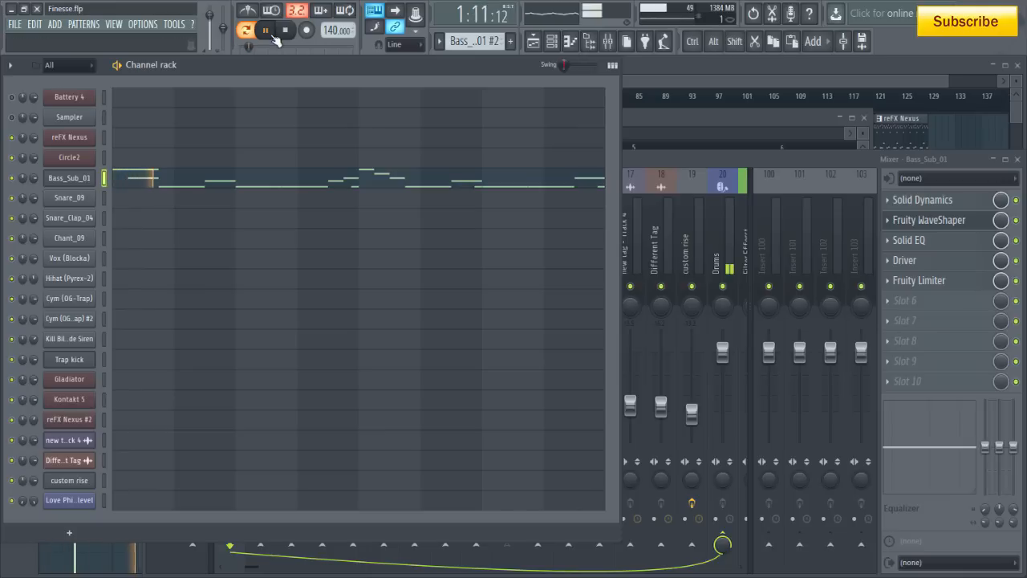
key(space)
Replace the D#4 note under the opening A4 with a new D#4 slide note that extends to the end of the A4
click(259, 187)
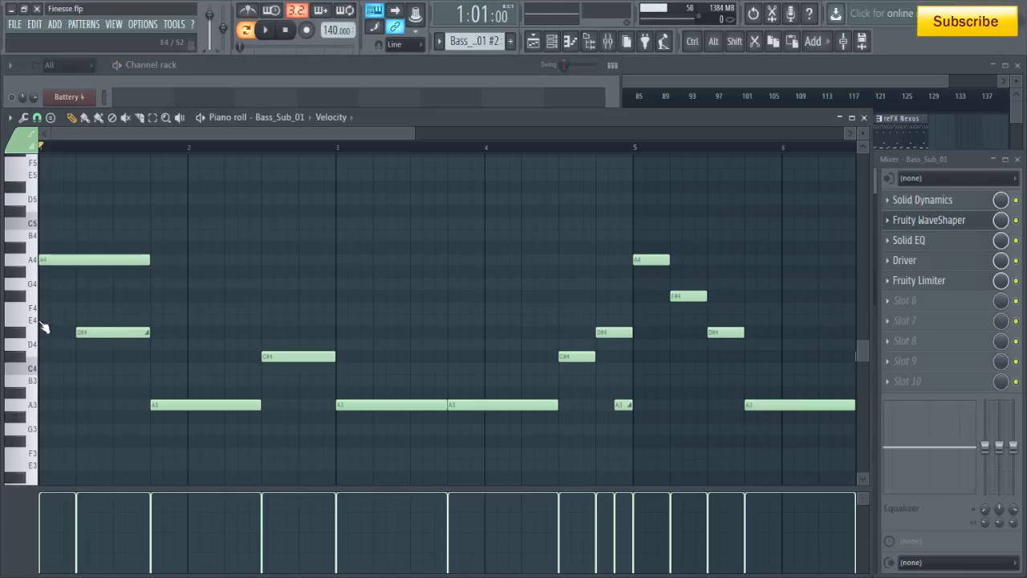
right_click(93, 333)
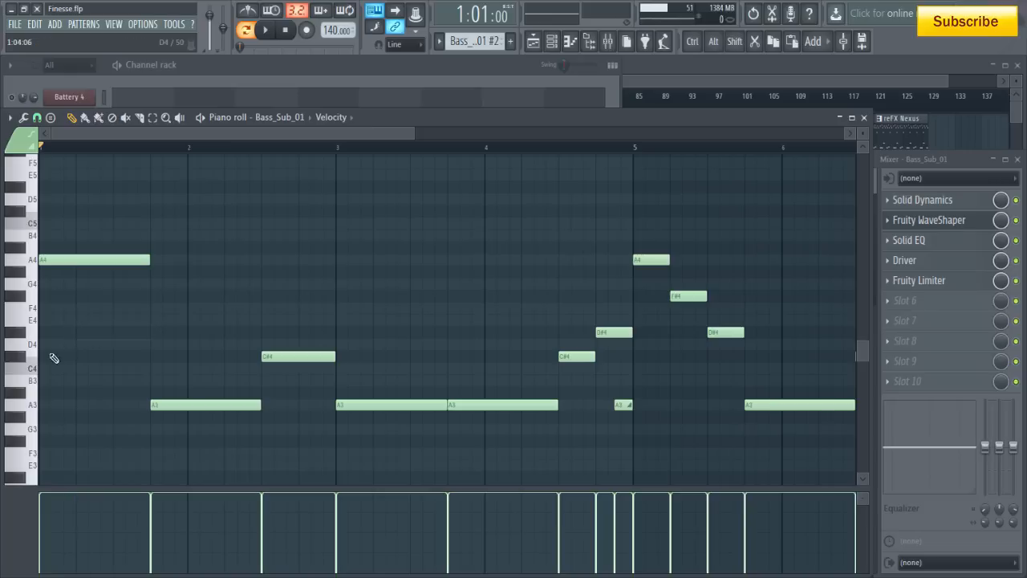
click(85, 333)
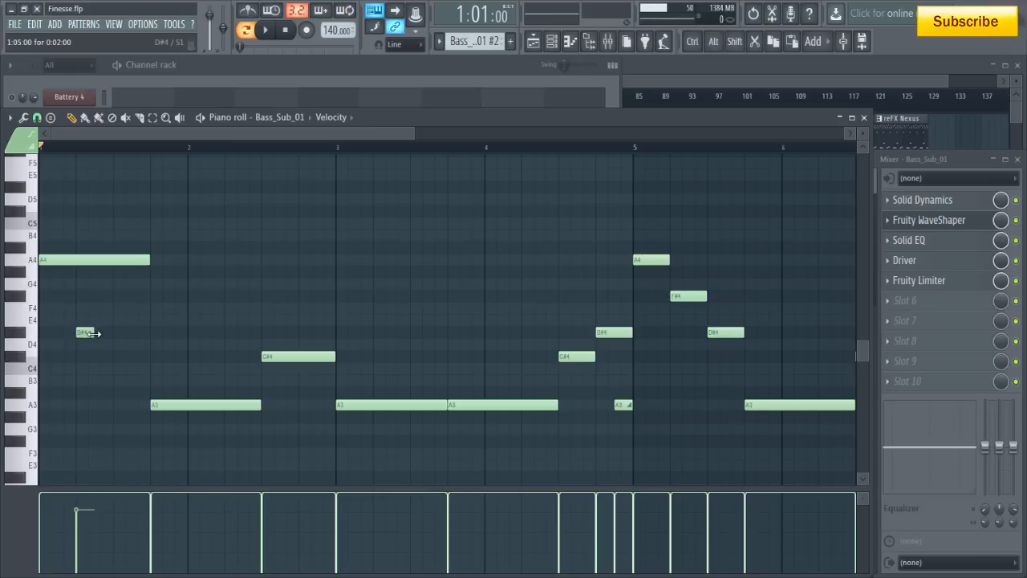
double_click(86, 332)
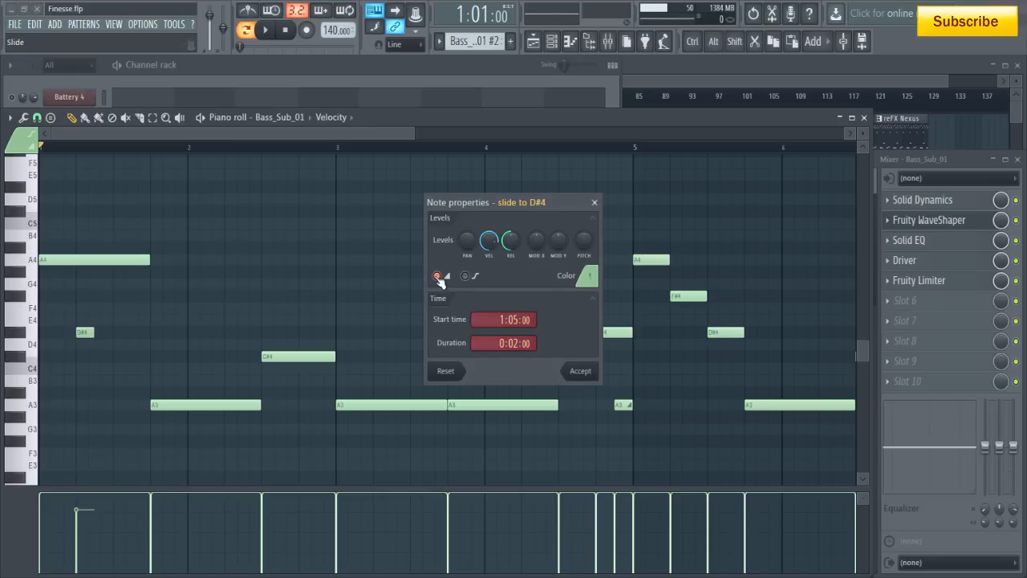
click(578, 372)
drag(90, 333, 144, 346)
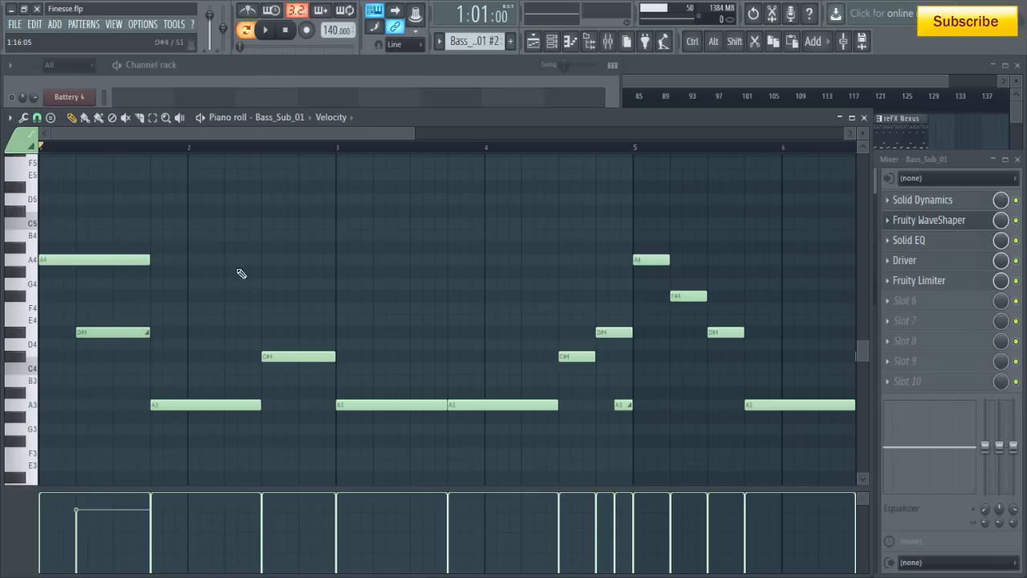
Play the slide with its note at D#4 and raised to D5, and finish by moving the slide note to C#4
click(269, 33)
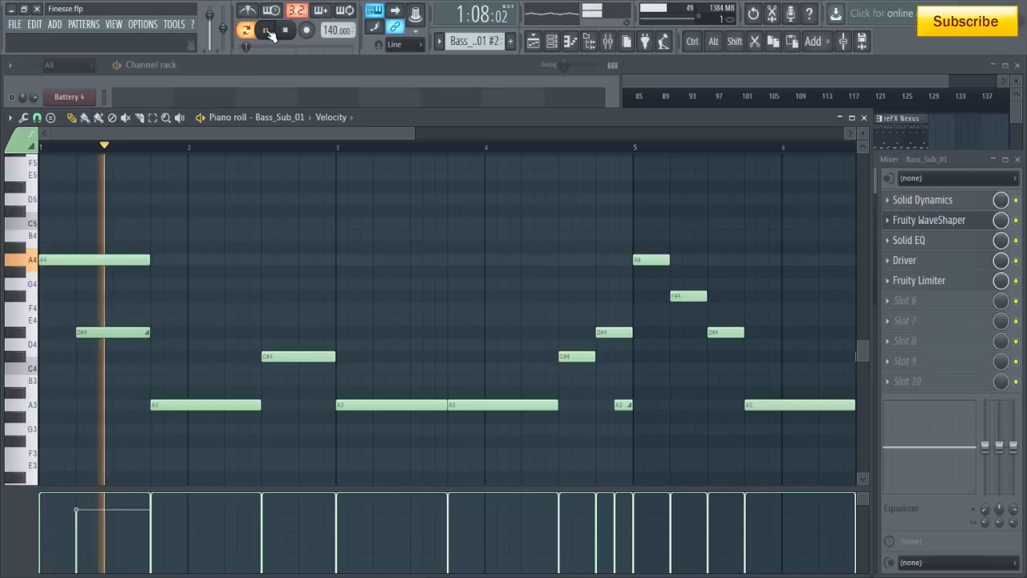
click(269, 34)
drag(94, 336, 96, 196)
click(269, 33)
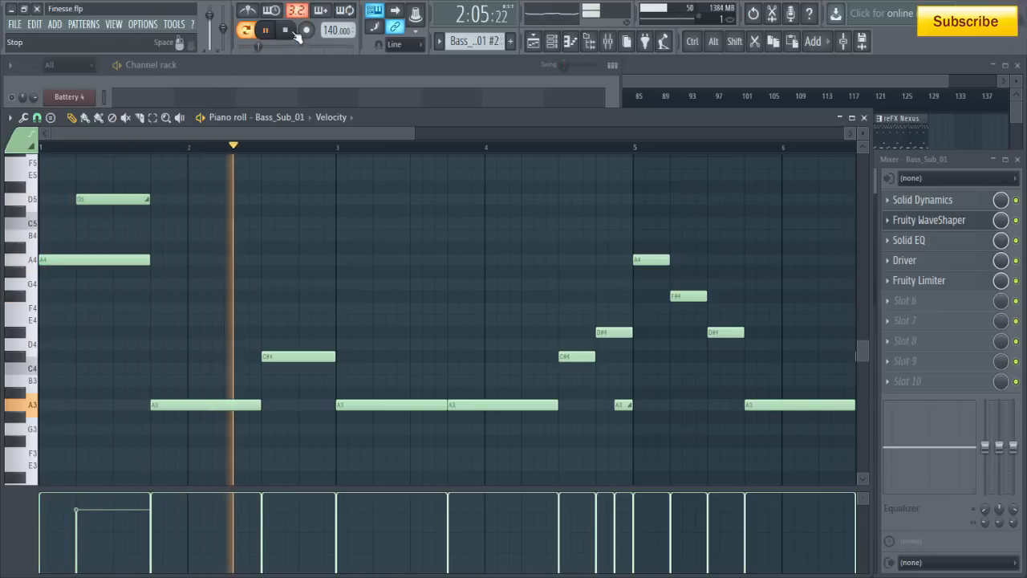
key(space)
drag(109, 199, 107, 361)
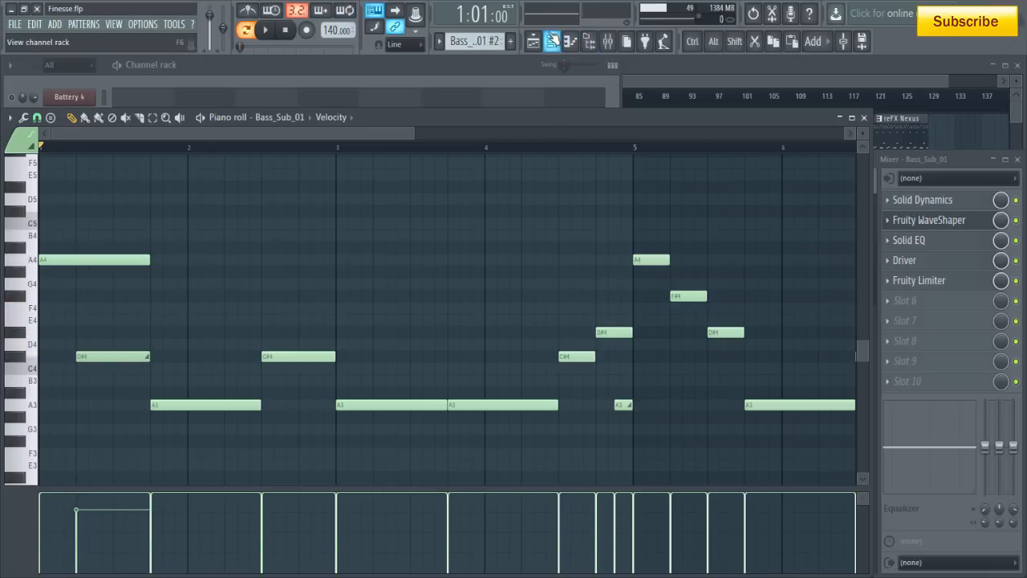
Show the channel rack, switch to the Snare_09 pattern and open its channel settings
click(553, 40)
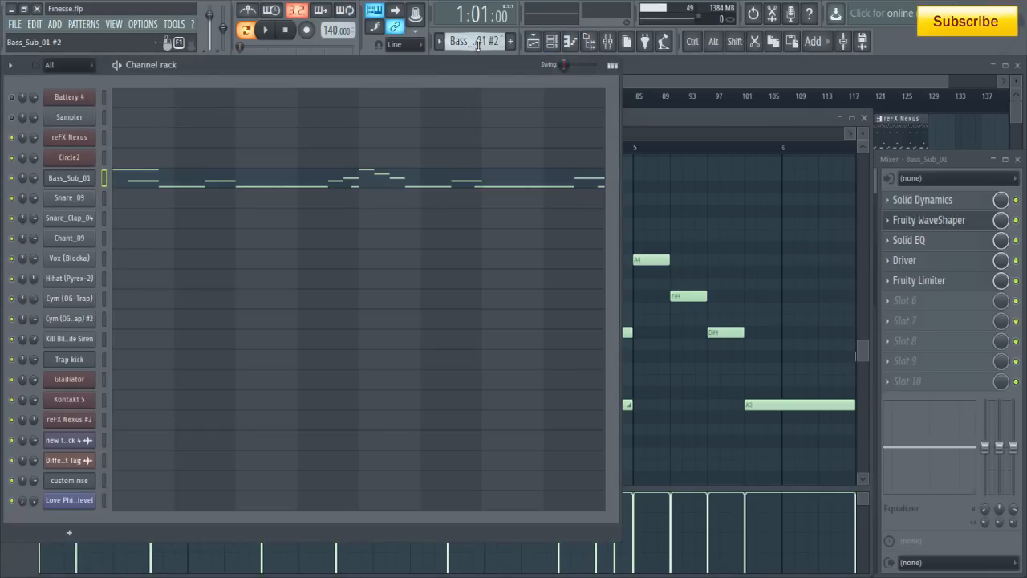
scroll(479, 46, down, 1)
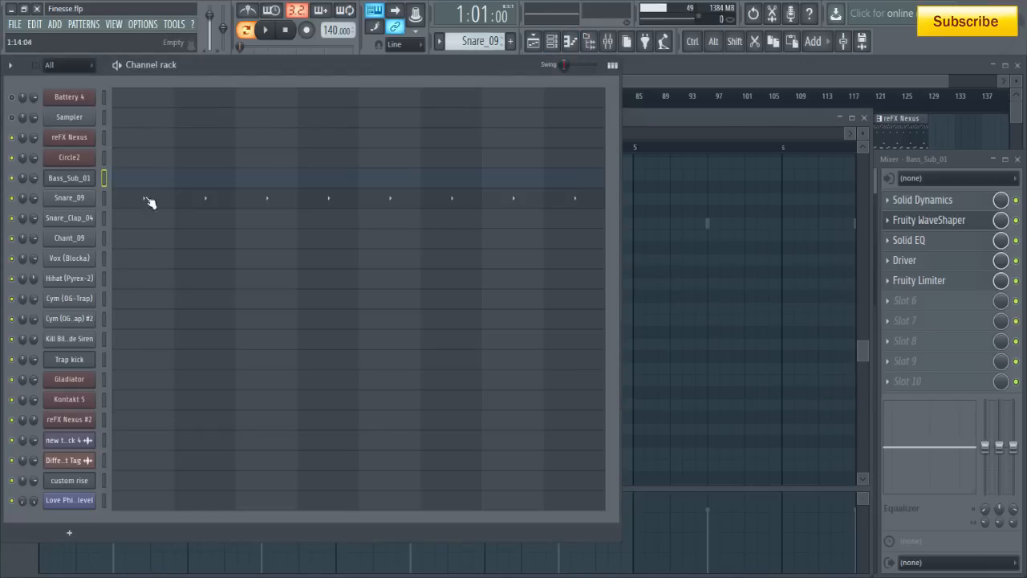
click(69, 197)
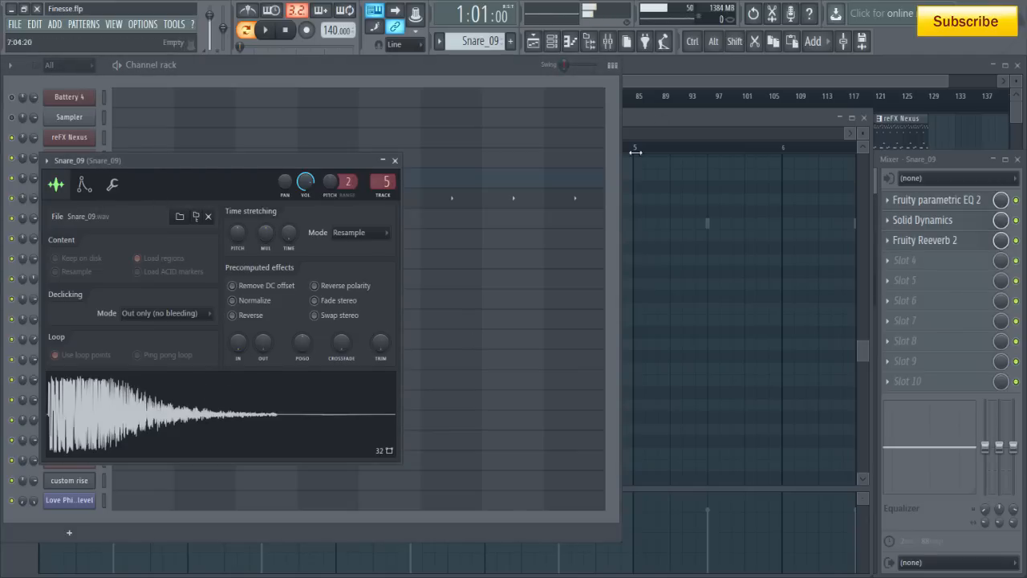
Review the Fruity Reeverb 2, Fruity parametric EQ 2 and Solid Dynamics effects on the Snare_09 mixer track
click(927, 163)
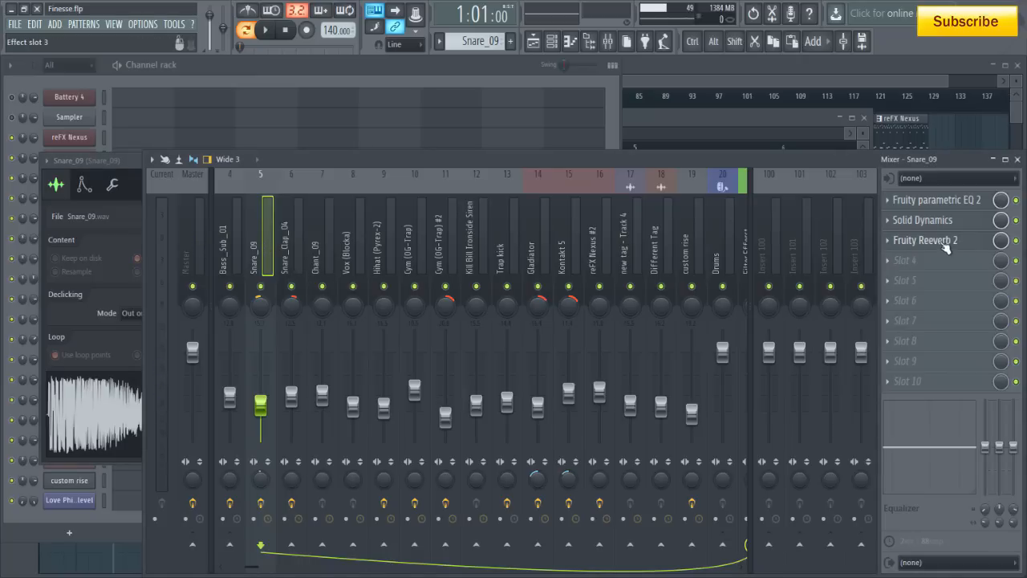
click(915, 240)
drag(299, 230, 484, 270)
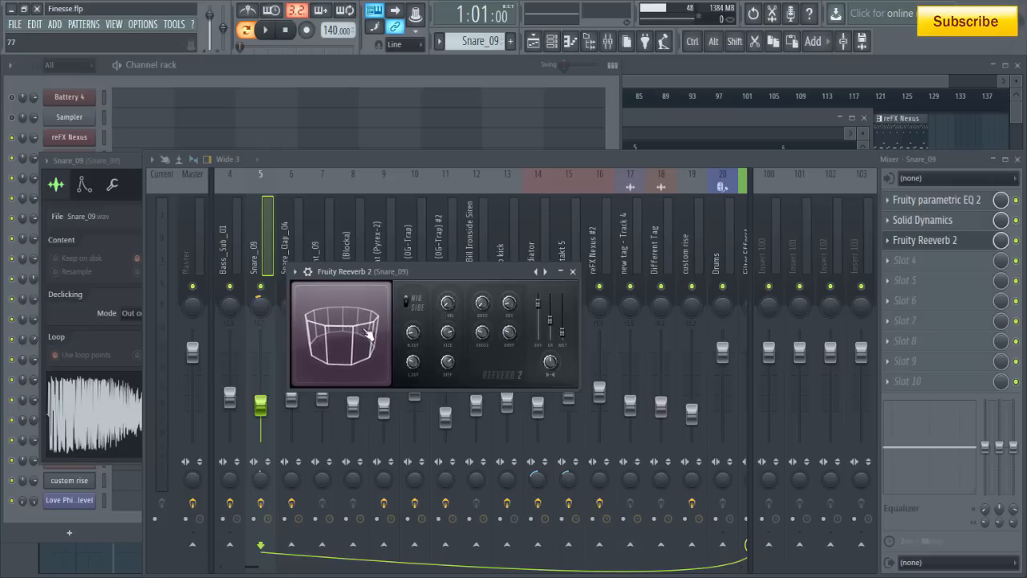
click(573, 271)
click(929, 201)
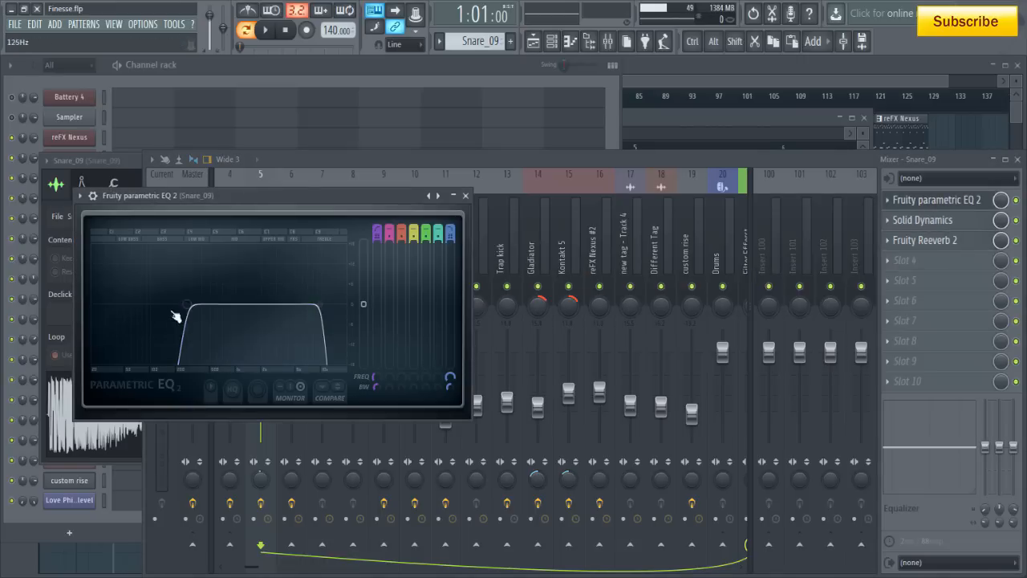
click(923, 220)
drag(627, 207, 530, 225)
Play the Snare_09 pattern with Solid Dynamics bypassed and with it re-enabled to compare the sound
click(1016, 220)
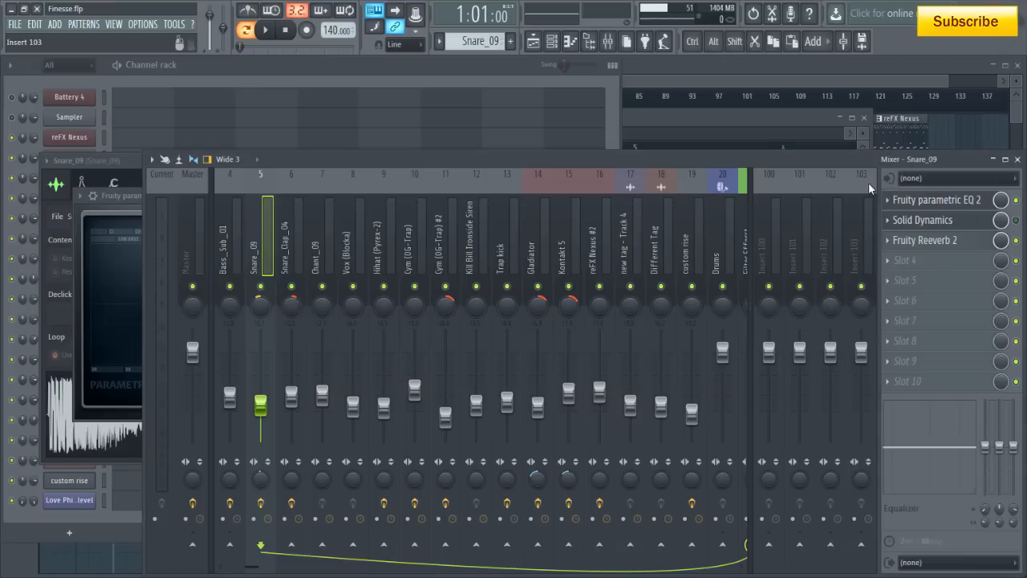
key(space)
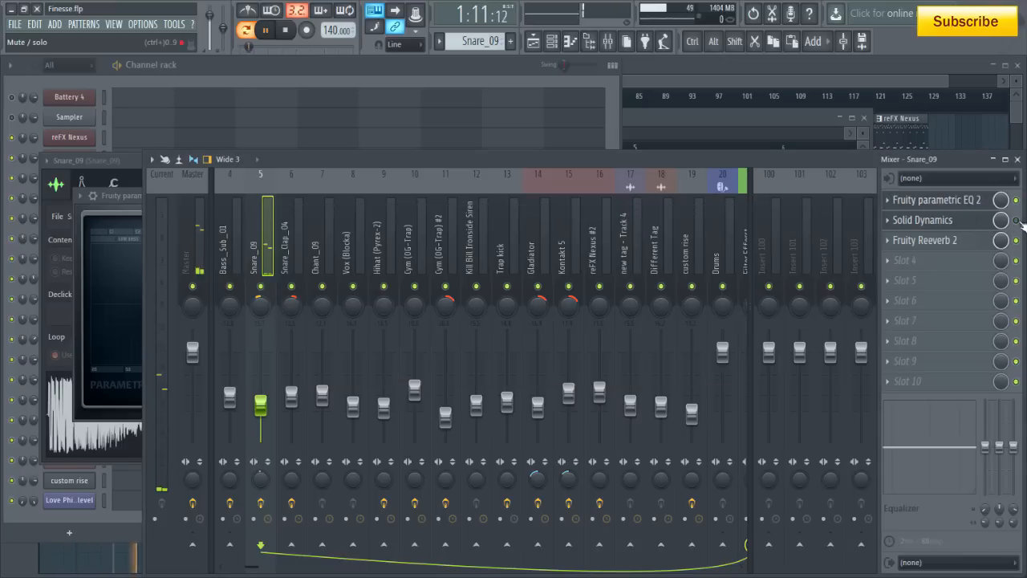
key(space)
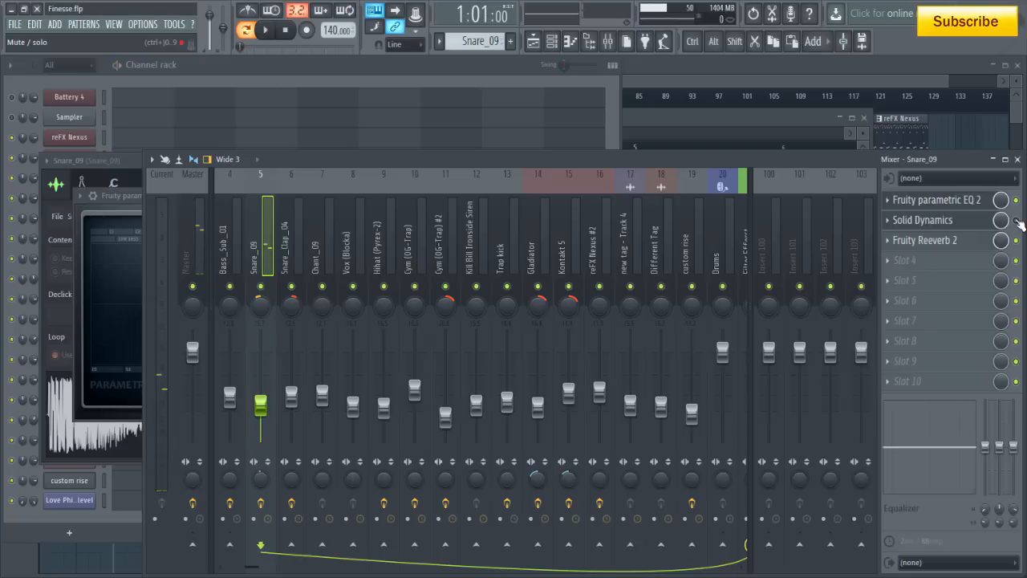
key(space)
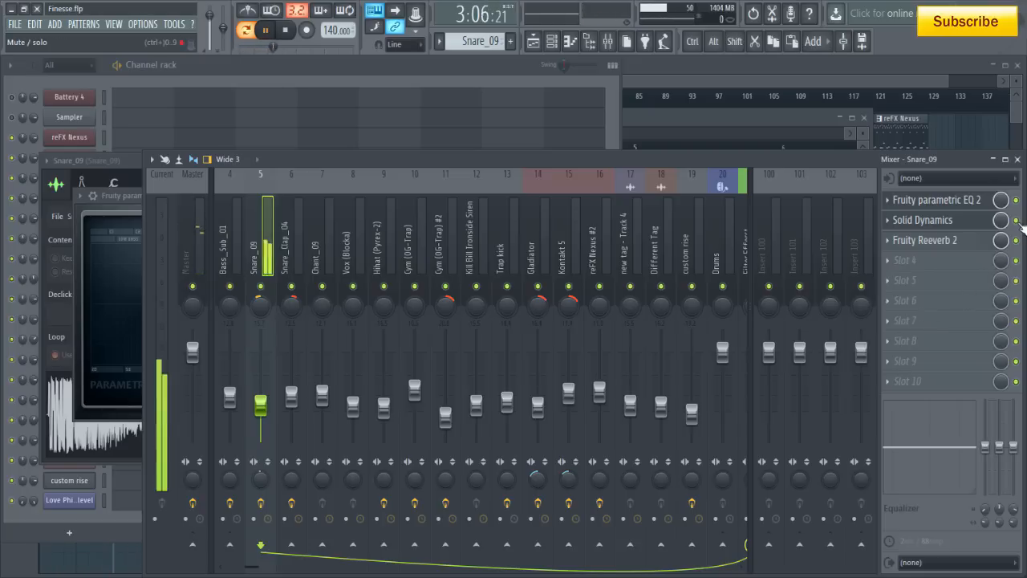
key(space)
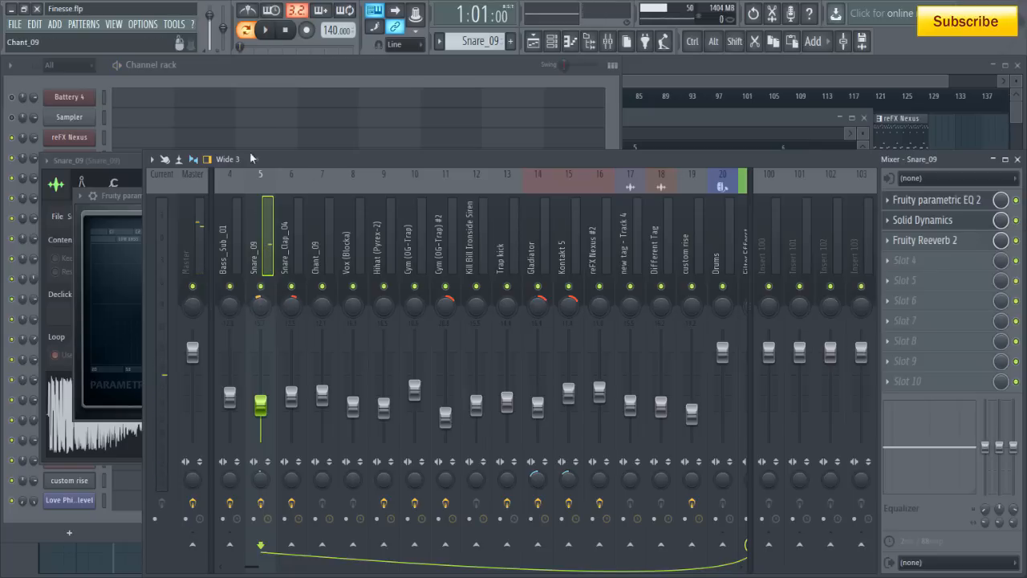
Return to the channel rack, switch to the Snare_Clap_04 pattern and open its channel settings
click(257, 68)
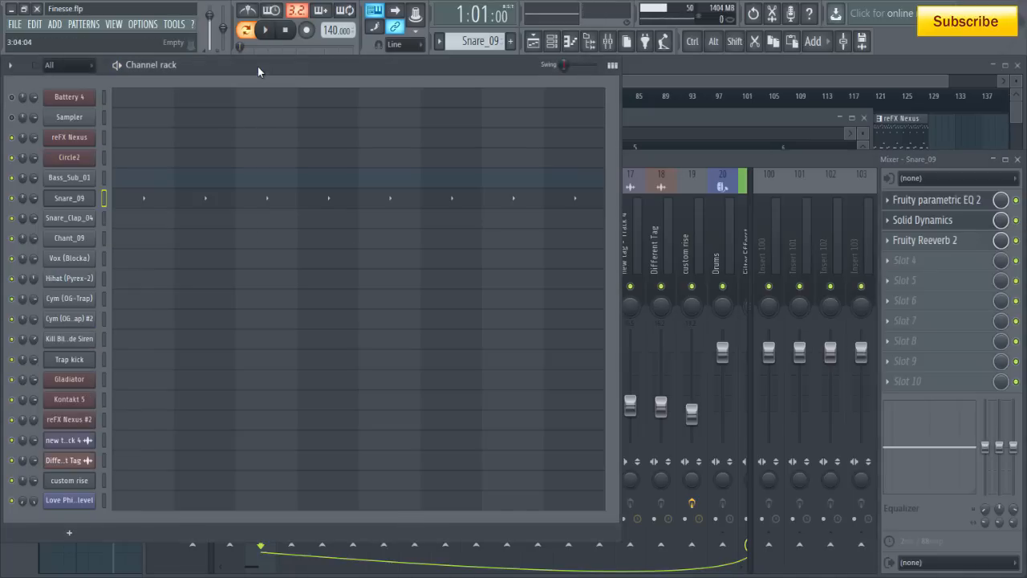
scroll(467, 43, down, 1)
click(80, 219)
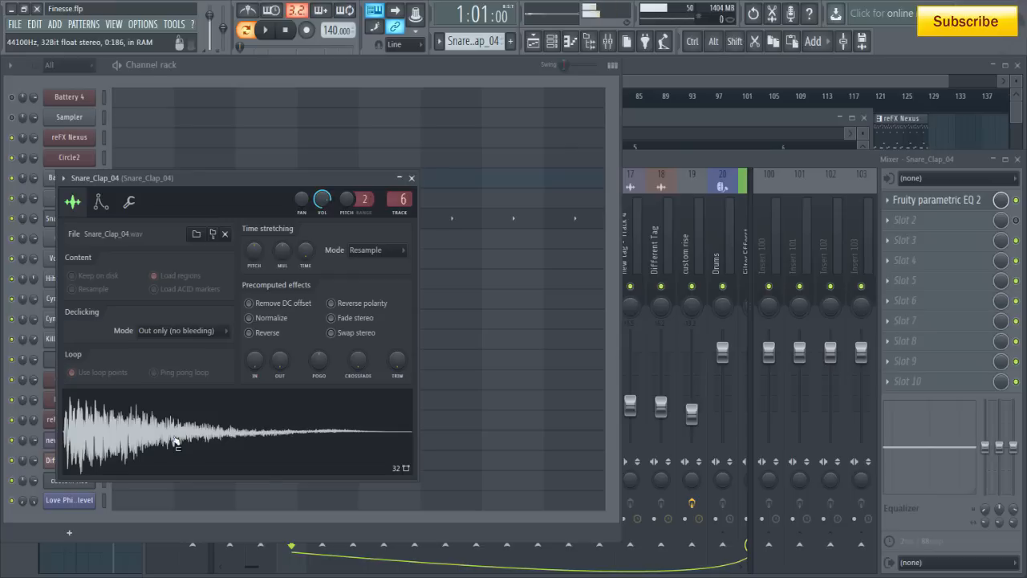
Compare the panning and effects of the Snare_09 and Snare_Clap_04 tracks in the mixer
click(707, 155)
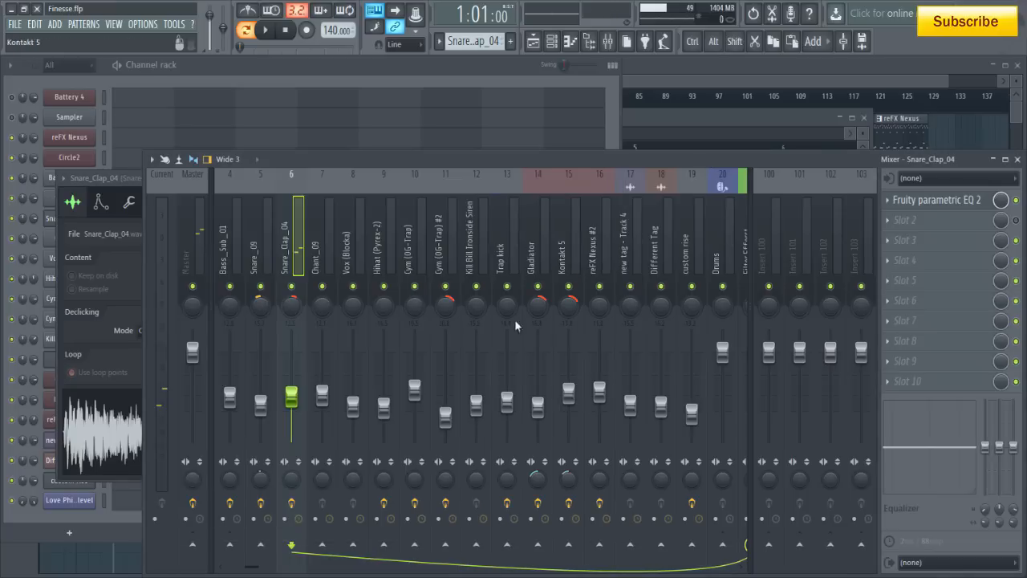
click(268, 242)
click(295, 243)
click(267, 247)
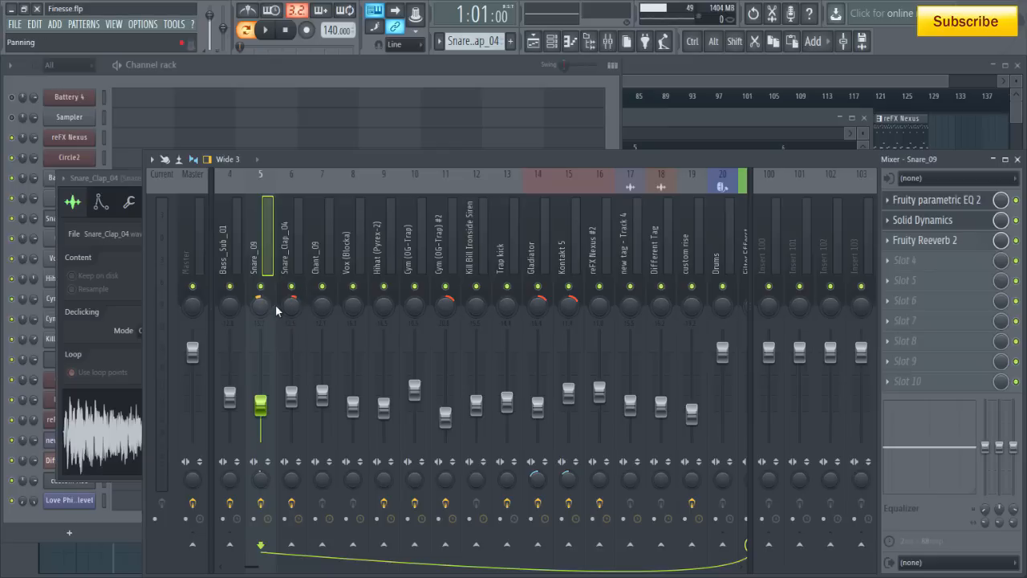
Switch to the Chant_09 pattern and review its steps, sample and mixer track
click(334, 70)
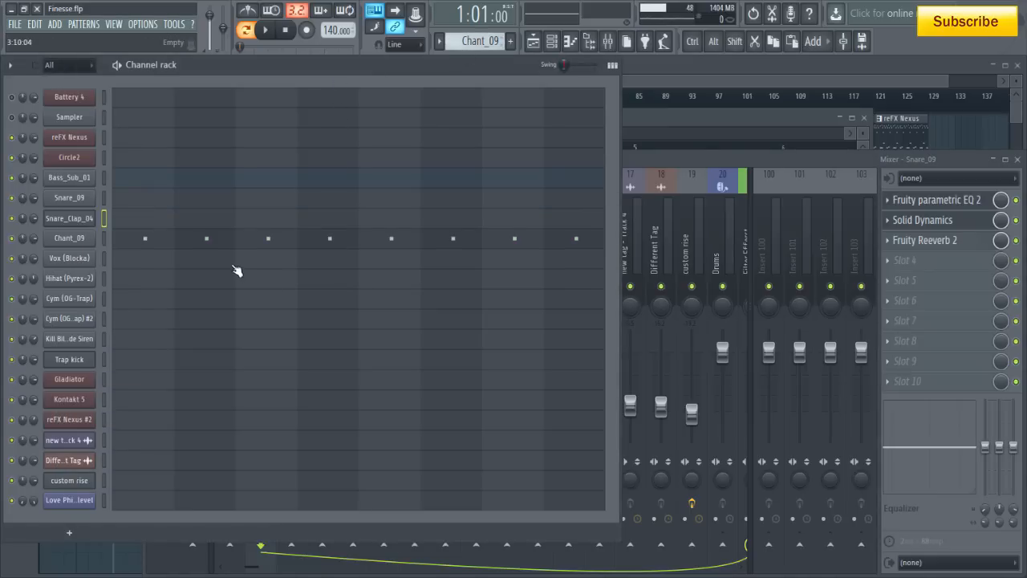
click(70, 239)
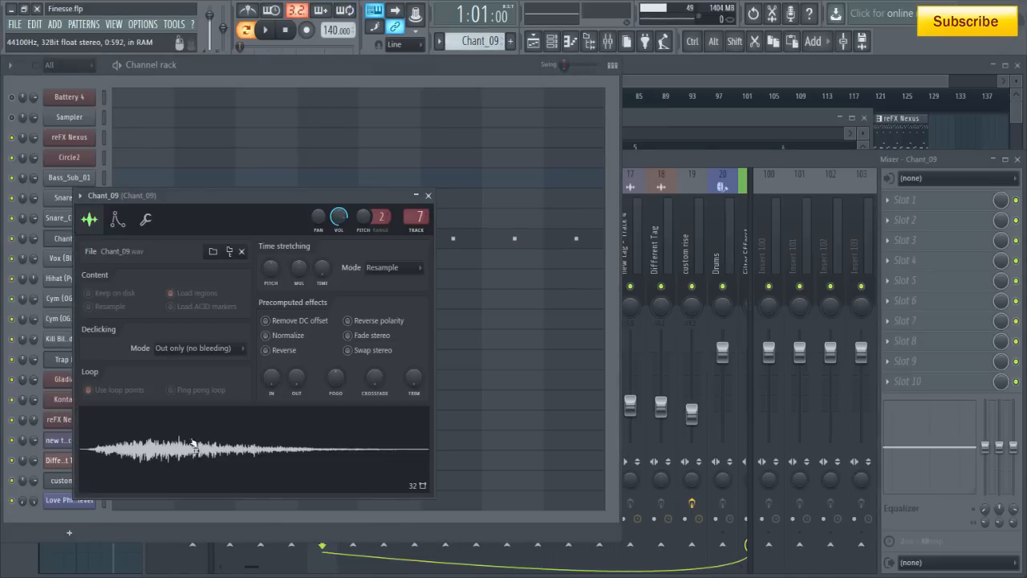
click(428, 195)
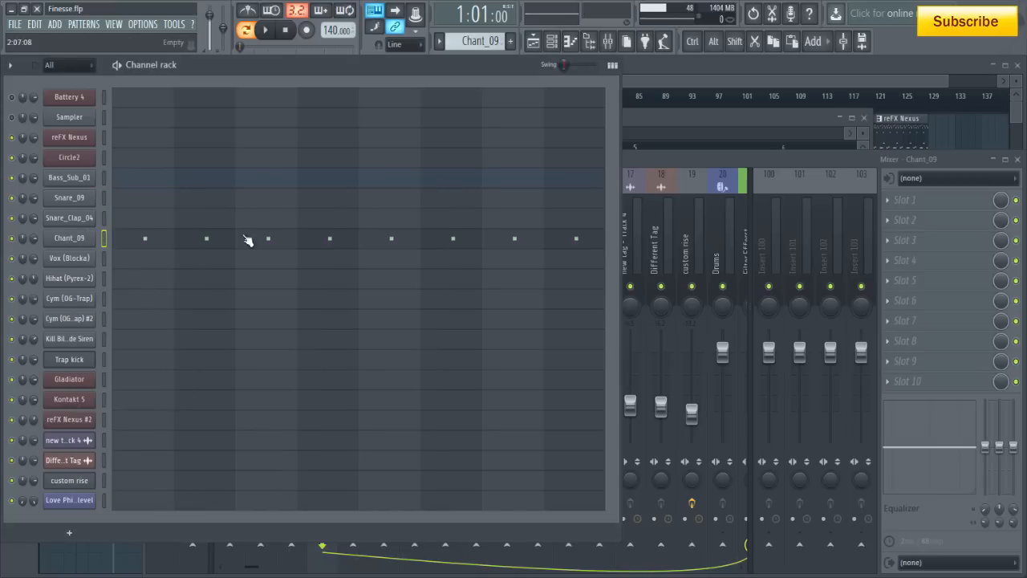
click(626, 218)
click(358, 263)
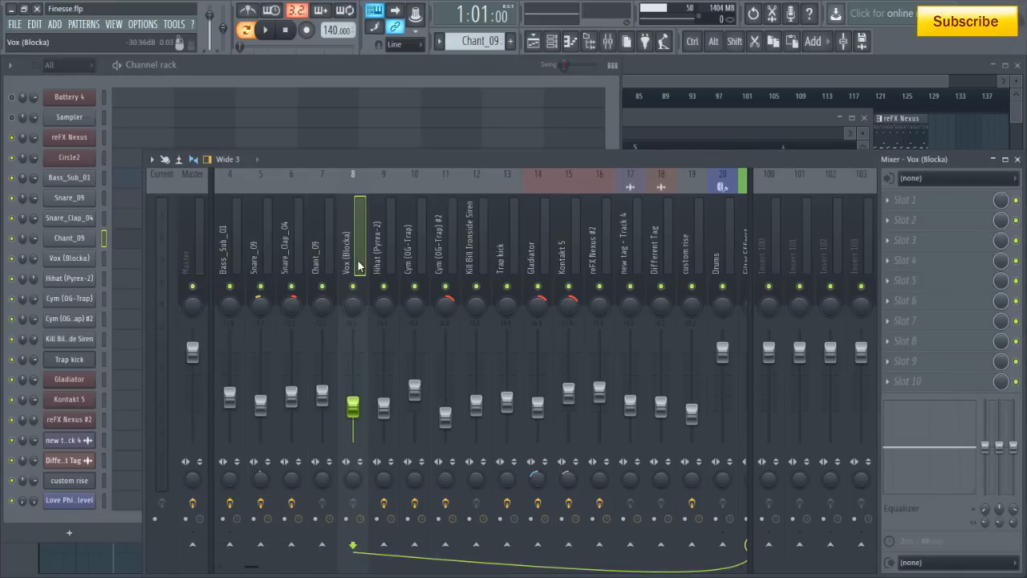
click(315, 75)
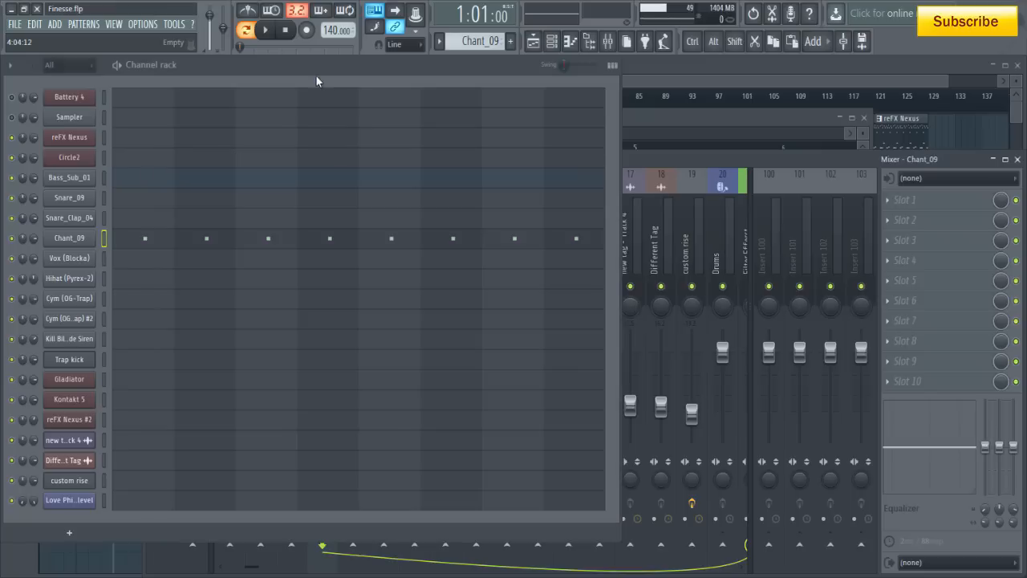
click(86, 241)
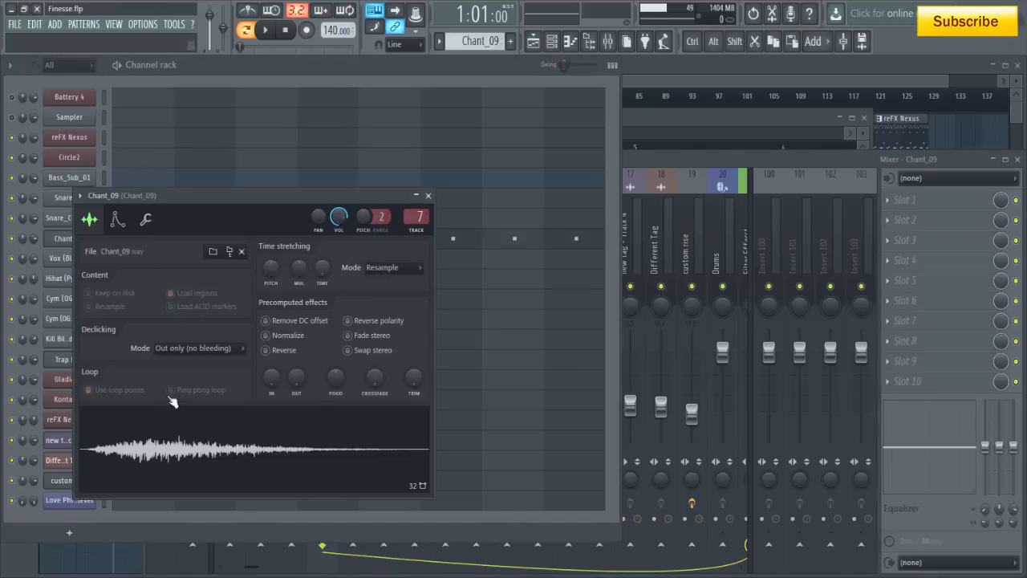
click(429, 196)
Switch to the Vox (Blocka) pattern and review its sample and steps
scroll(471, 40, down, 1)
click(87, 263)
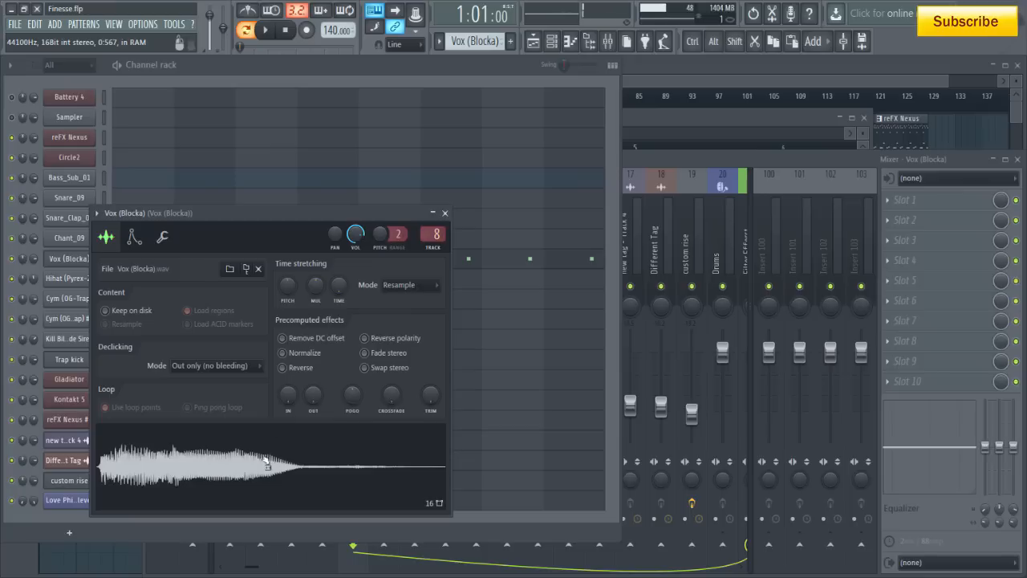
click(444, 215)
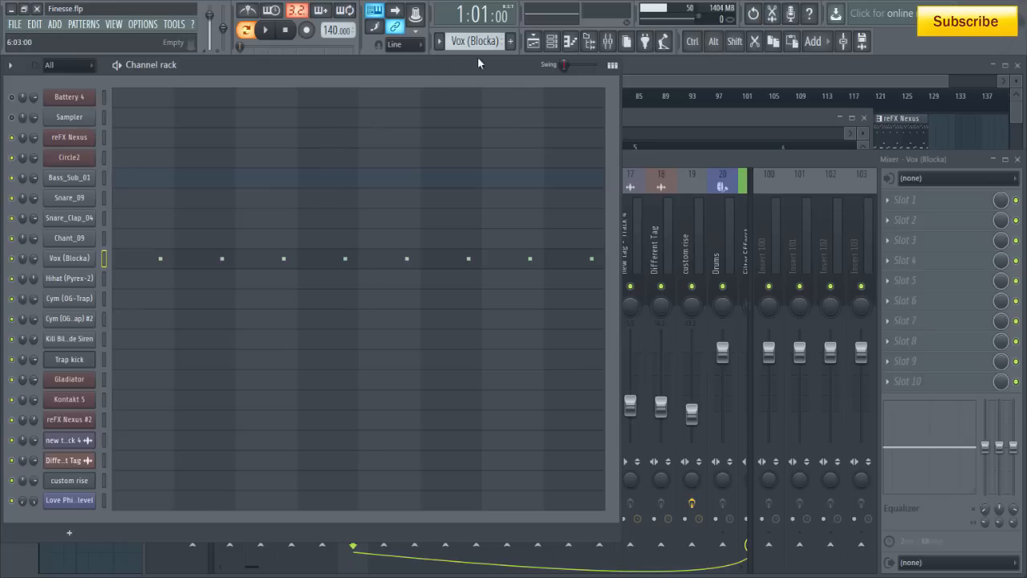
Switch to the Hihat (Pyrex-2) pattern and open its notes in the piano roll
scroll(485, 42, down, 1)
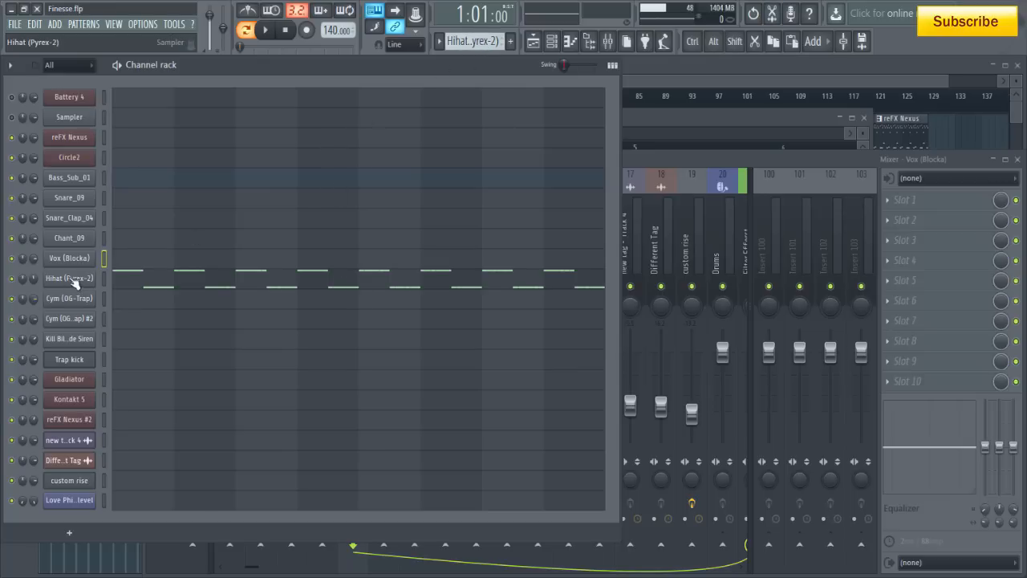
click(131, 283)
drag(305, 136, 218, 147)
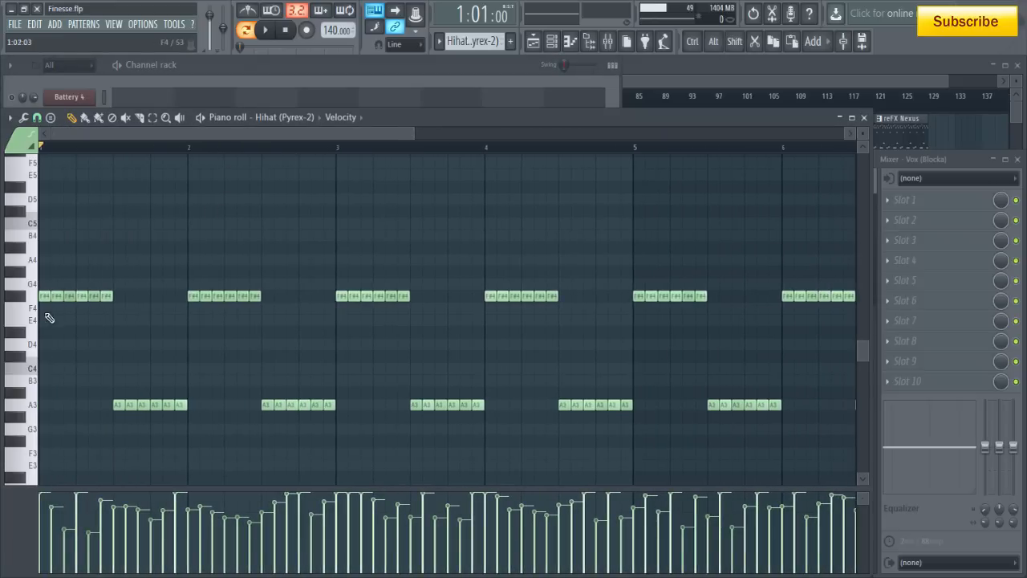
Check the piano roll's snap resolution and play the opening of the hi-hat pattern
click(36, 119)
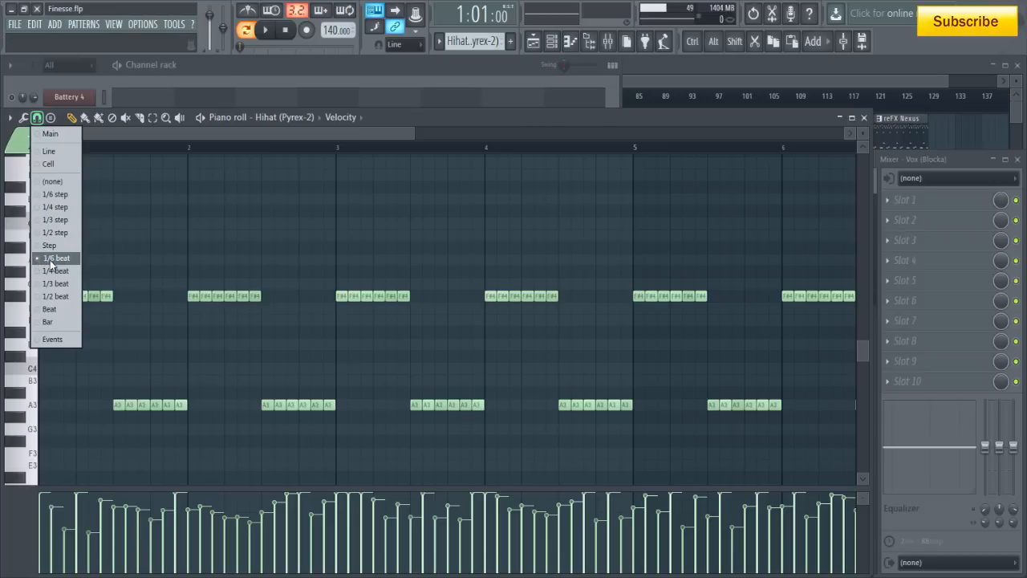
click(178, 141)
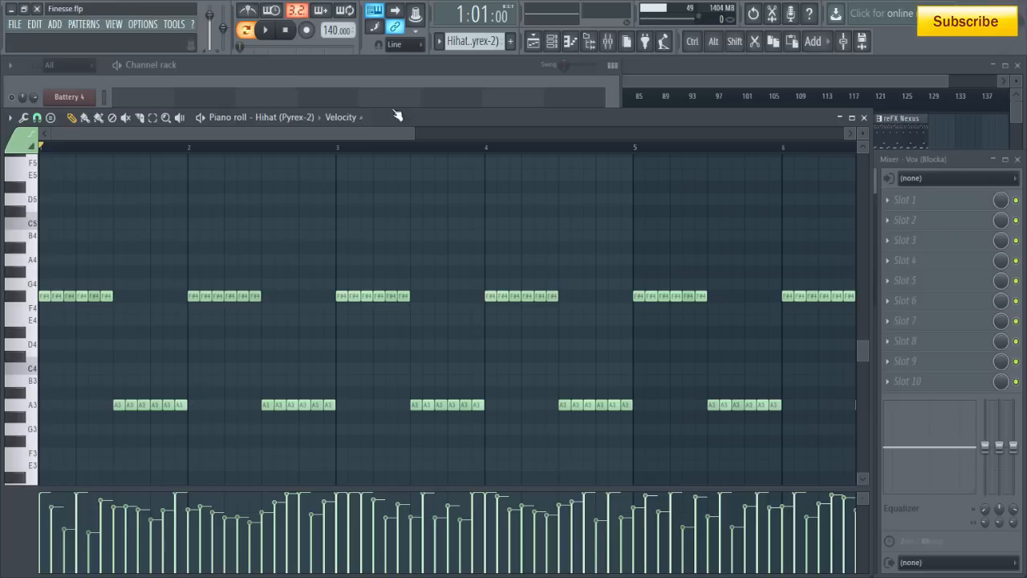
key(space)
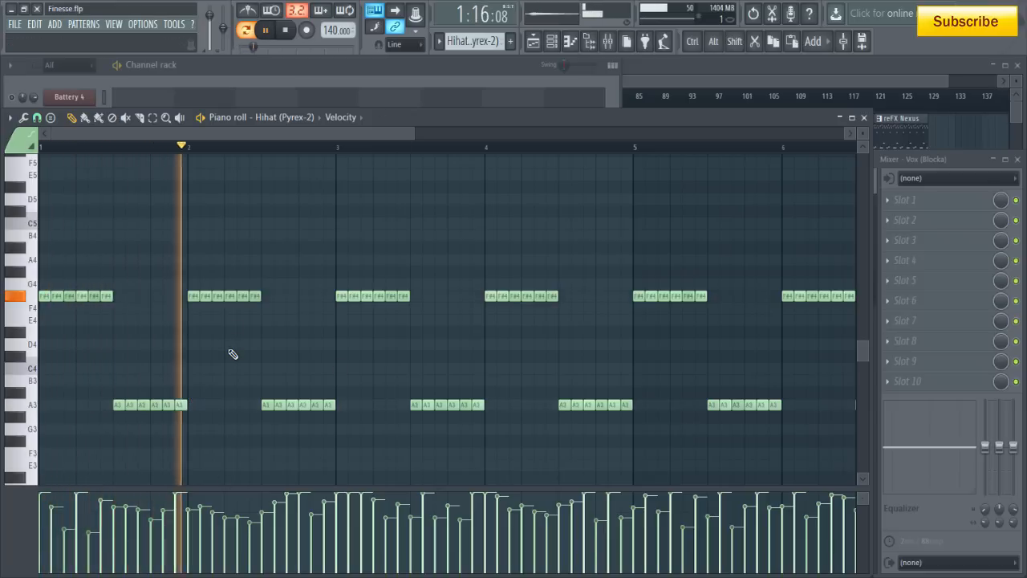
key(space)
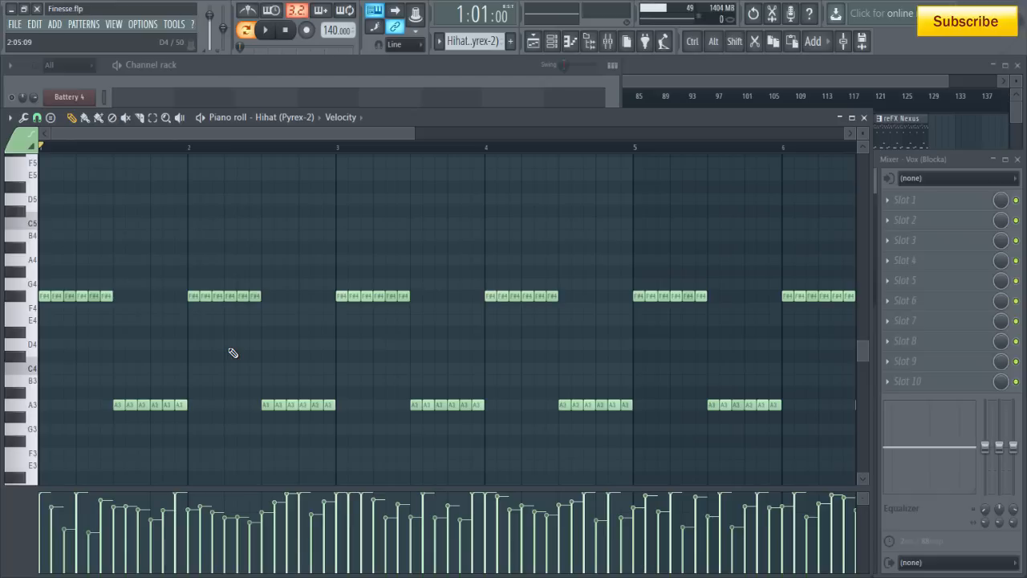
Open the piano roll randomizer for the hi-hat notes and disable its Pattern section
click(713, 42)
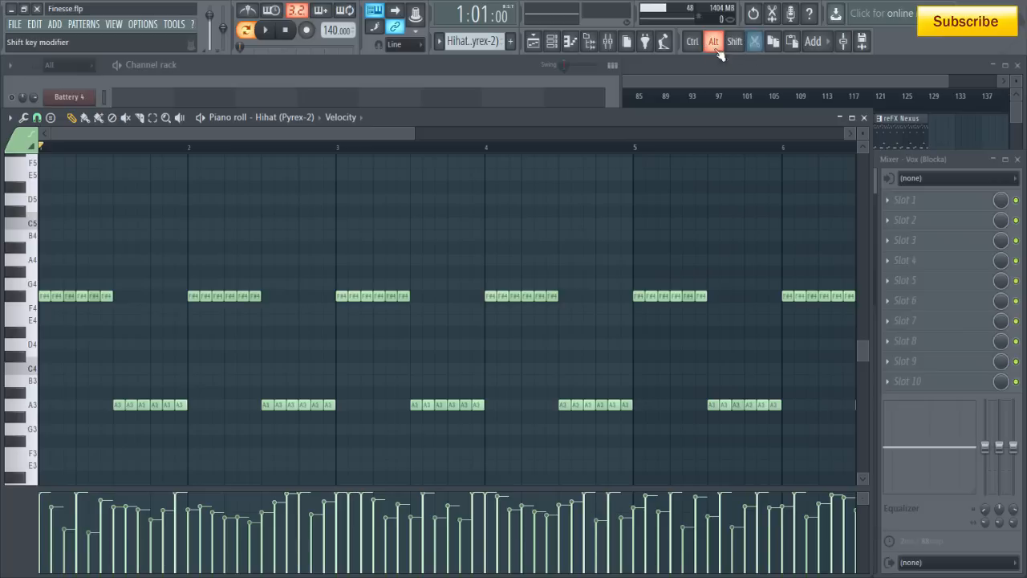
key(alt+r)
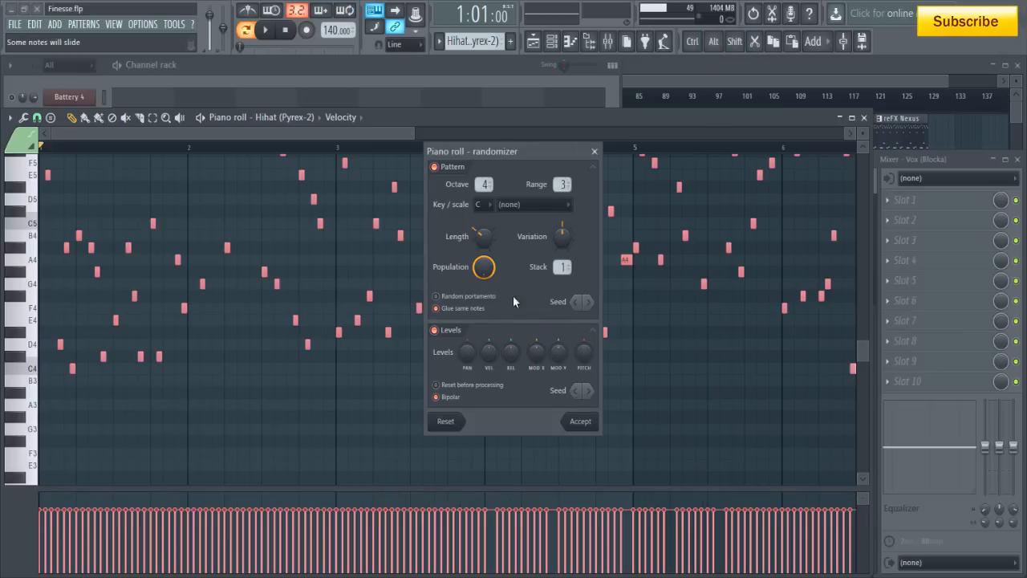
click(436, 168)
click(436, 169)
click(436, 168)
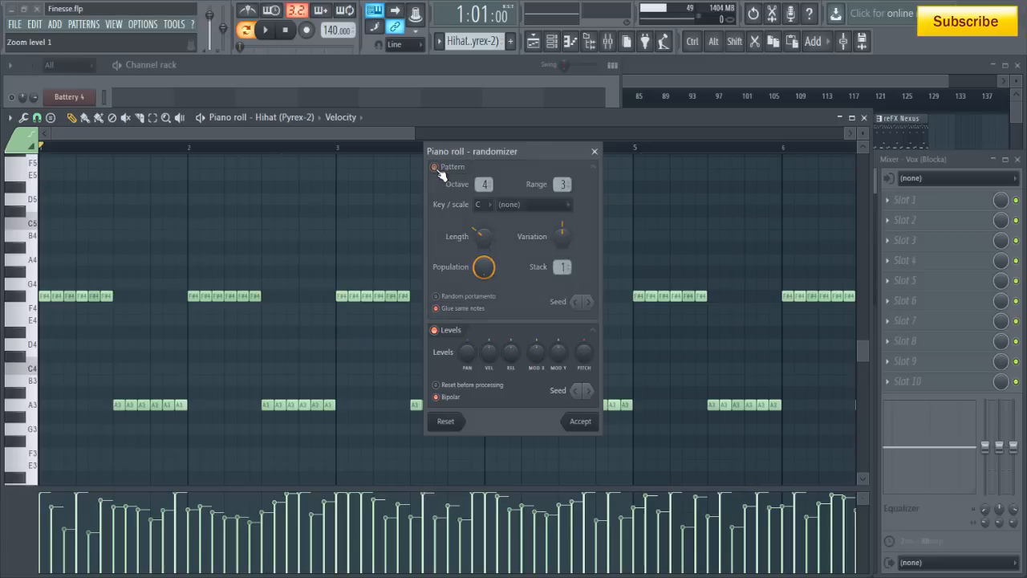
Raise the randomizer's pan and velocity levels and bring up the pitch level for the hi-hats
drag(472, 354, 489, 140)
drag(493, 361, 514, 358)
drag(593, 345, 587, 352)
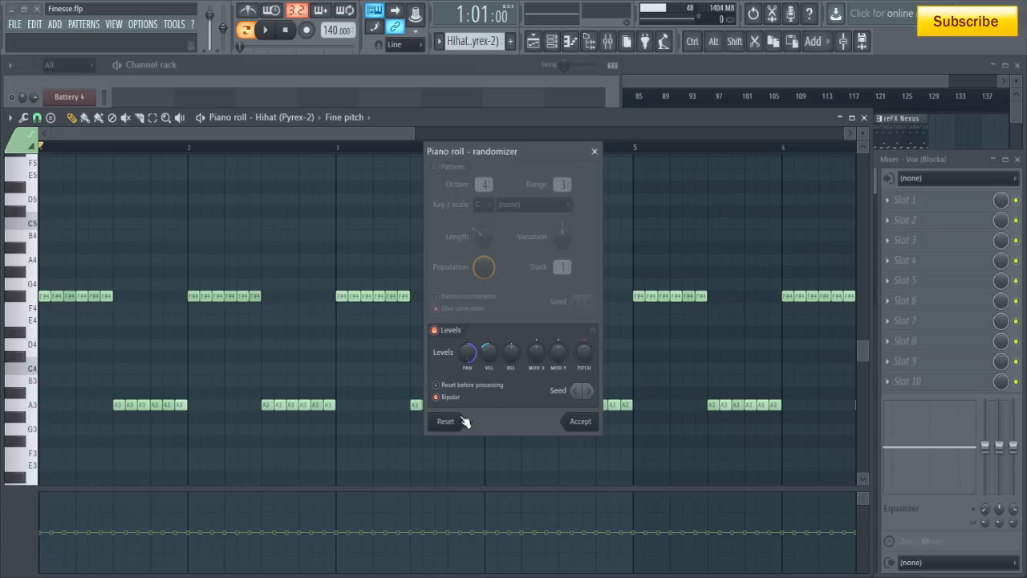
Show the hi-hats' pan values, cycle through several level seeds and play the randomized panning
click(468, 354)
click(583, 391)
click(585, 392)
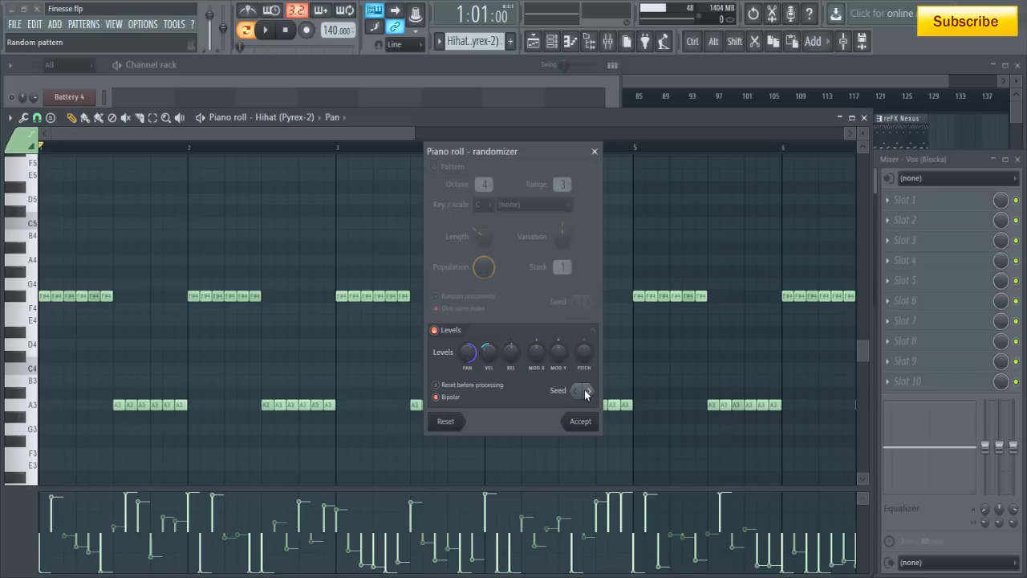
click(585, 393)
click(575, 391)
click(590, 392)
key(space)
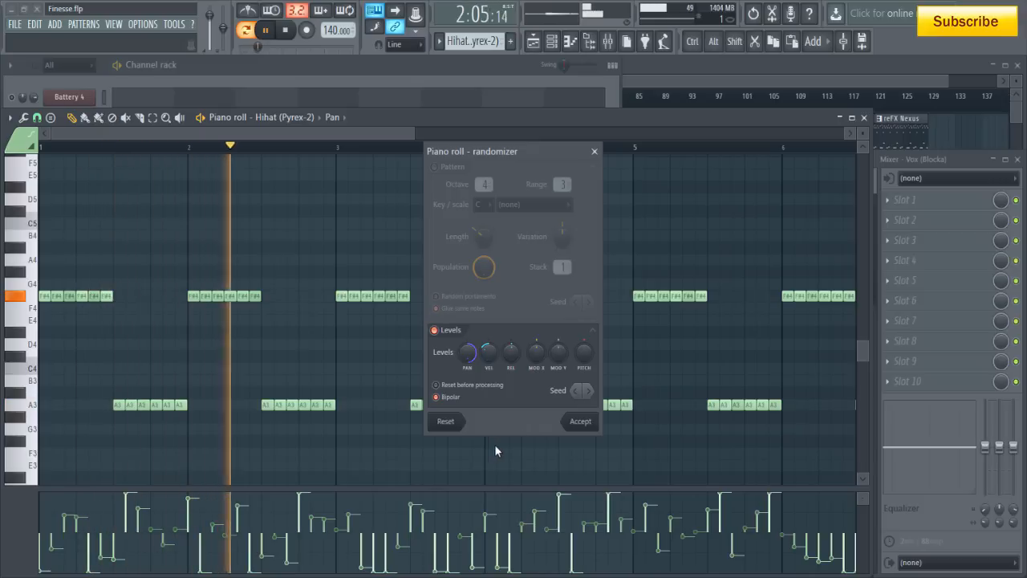
Apply the randomized levels to the Hihat (Pyrex-2) notes, stop playback and return to the channel rack
click(580, 420)
key(space)
click(395, 70)
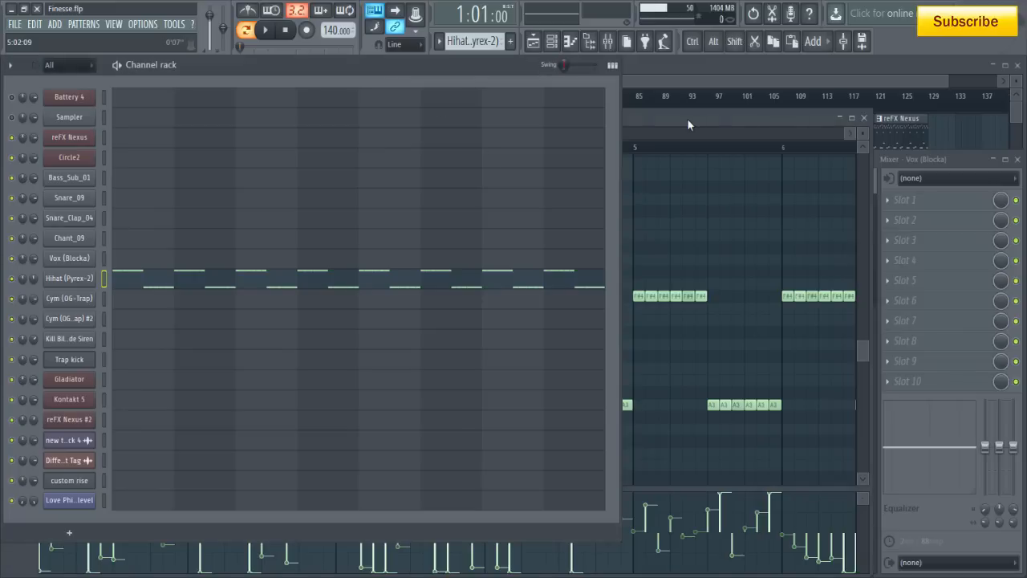
Inspect the Fruity parametric EQ 2 and Fruity Reeverb 2 on the Hihat (Pyrex-2) mixer track and play the processed hi-hats
click(929, 158)
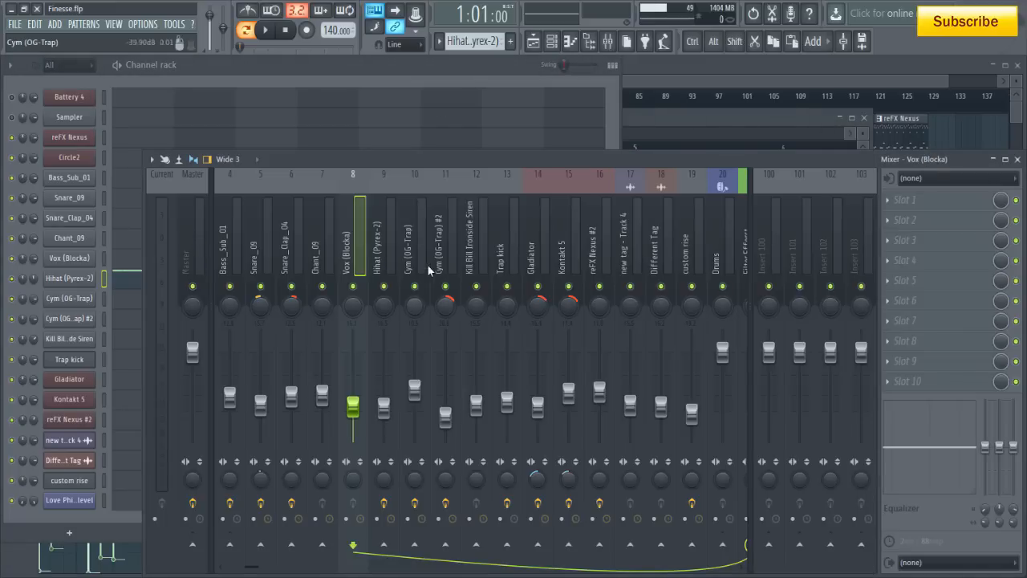
click(394, 270)
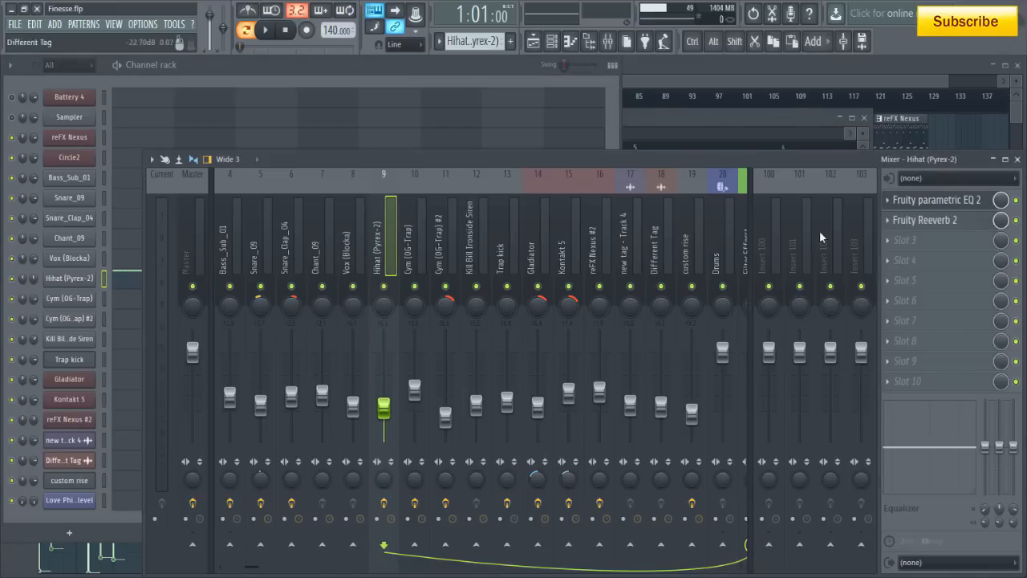
click(947, 202)
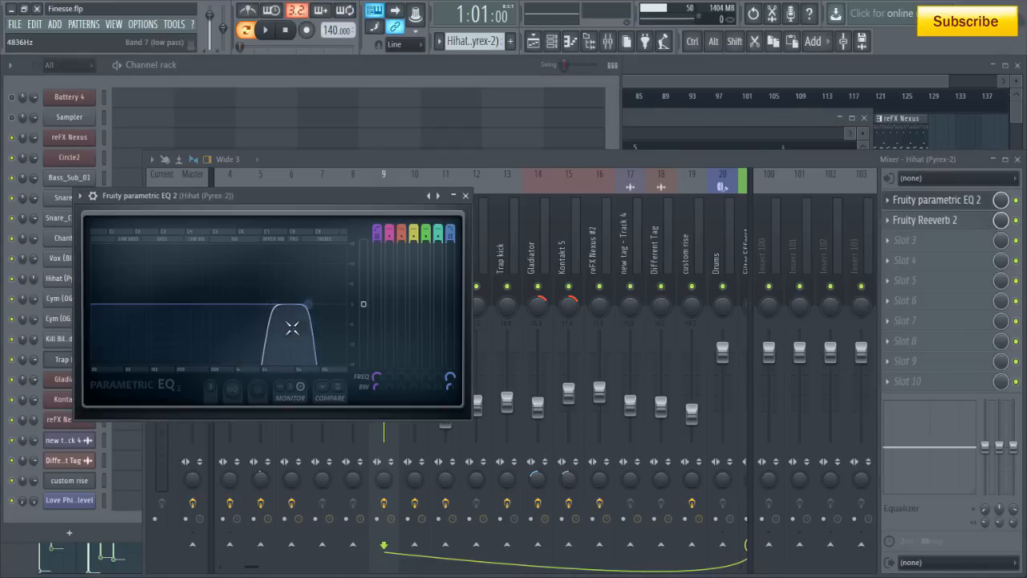
click(931, 220)
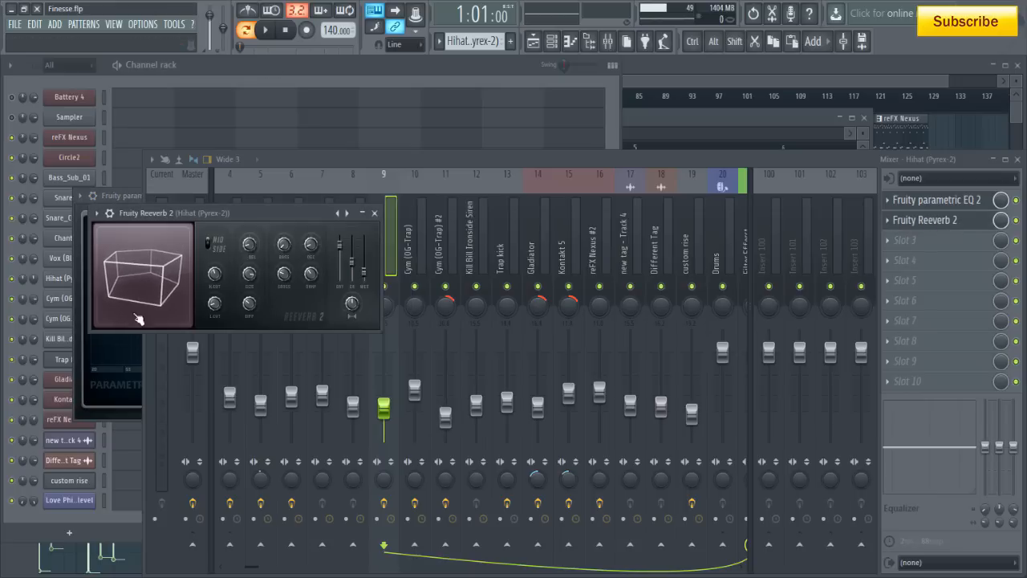
click(374, 213)
click(265, 32)
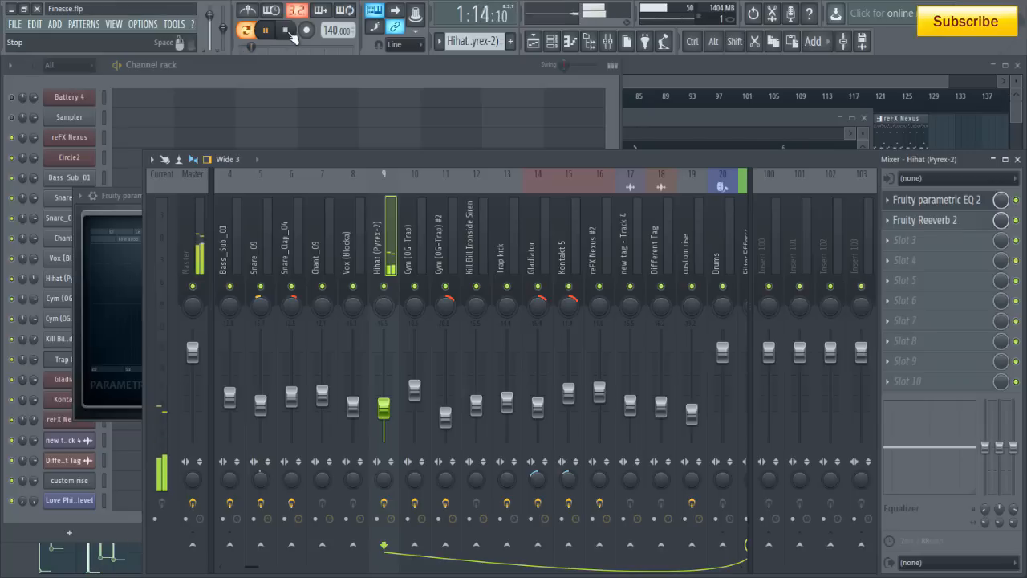
click(285, 31)
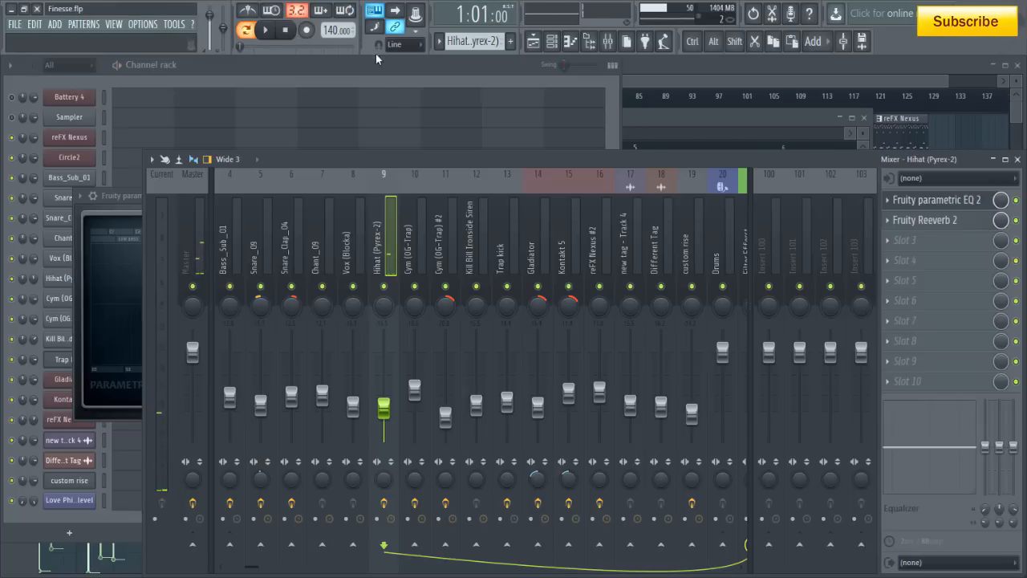
Switch to the Cym (OG-Trap) pattern, show its notes in the channel rack and play its opening
scroll(472, 44, down, 1)
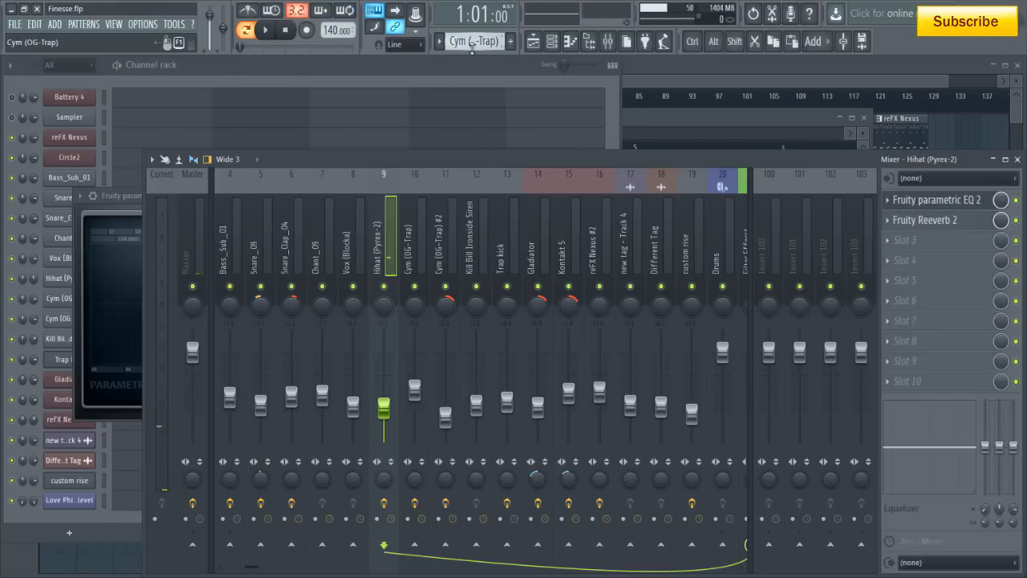
click(412, 72)
click(267, 32)
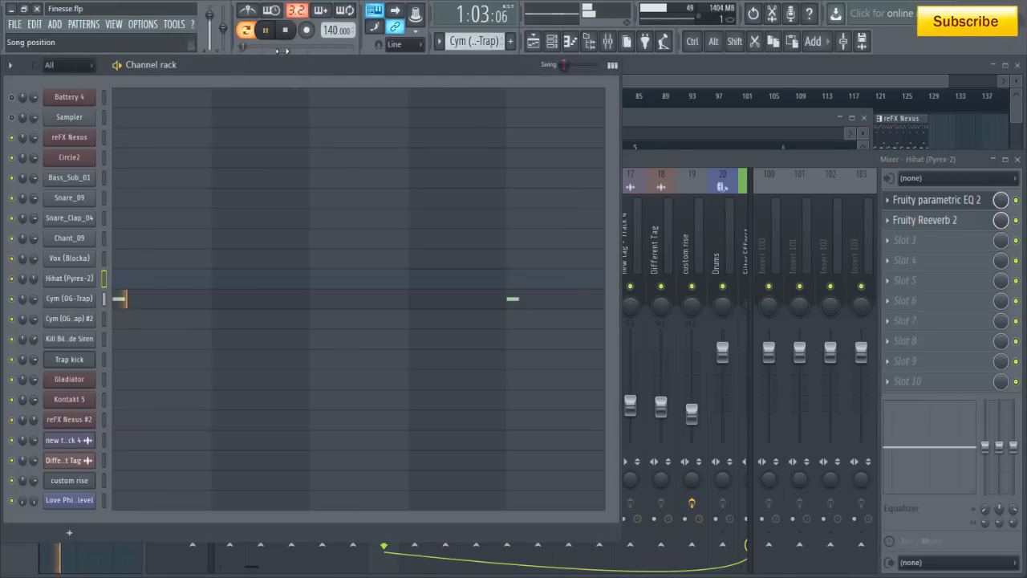
key(space)
Inspect the two Fruity parametric EQ 2 curves on the Cym (OG-Trap) mixer track
click(733, 159)
click(413, 252)
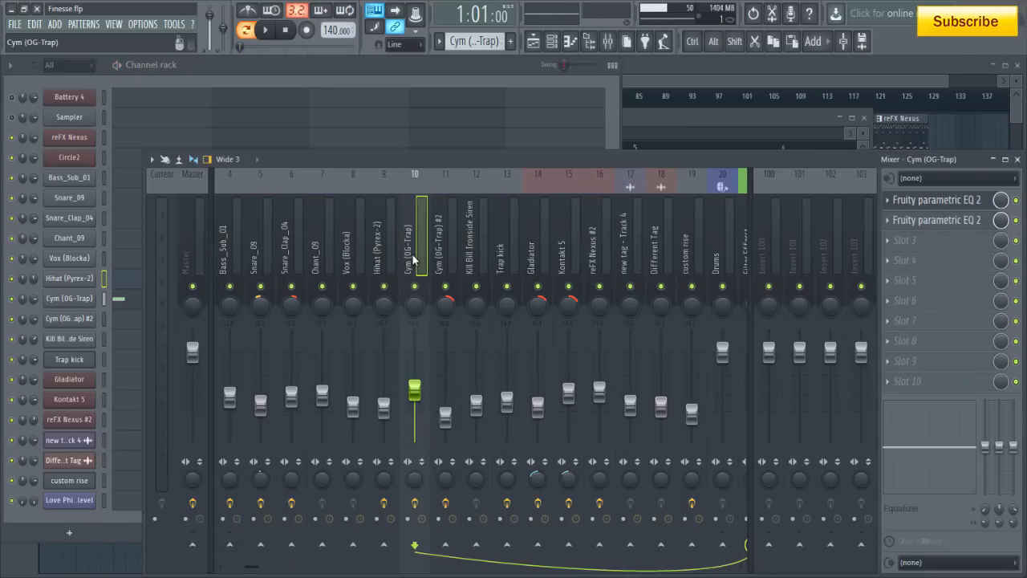
click(938, 201)
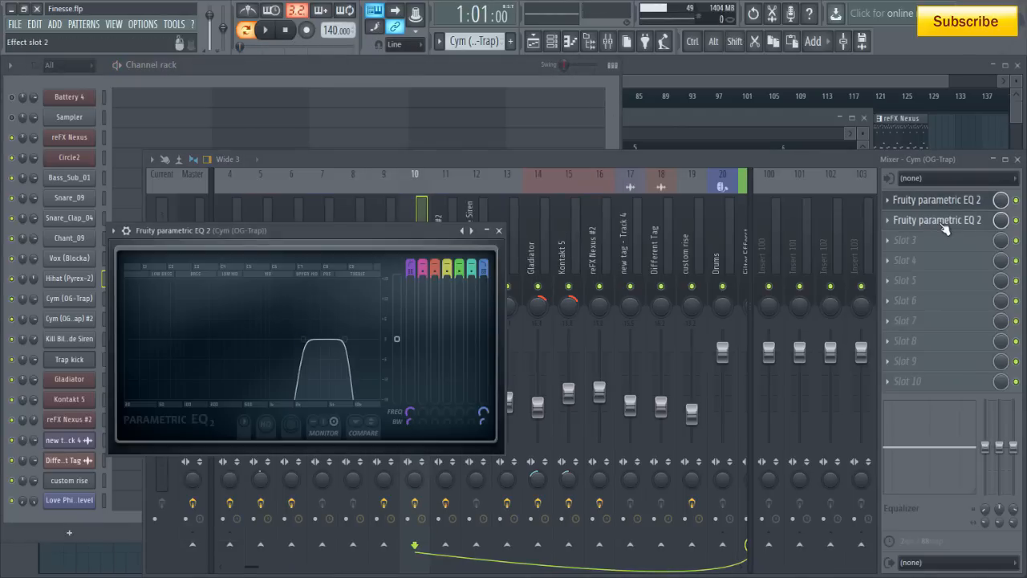
click(937, 219)
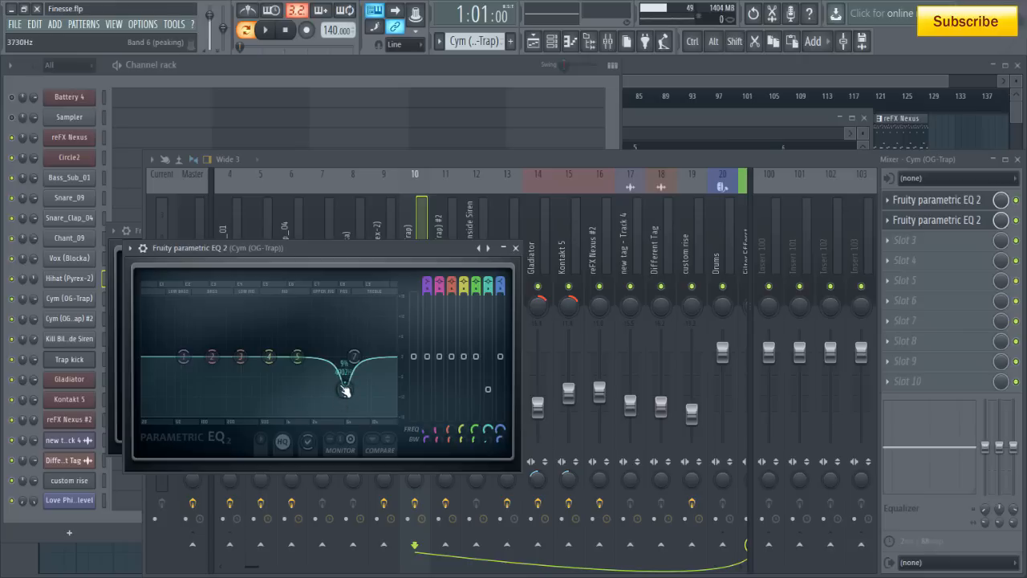
Slightly reduce the band 6 cut in the cymbal's second parametric EQ while the pattern plays, and stop playback
click(267, 34)
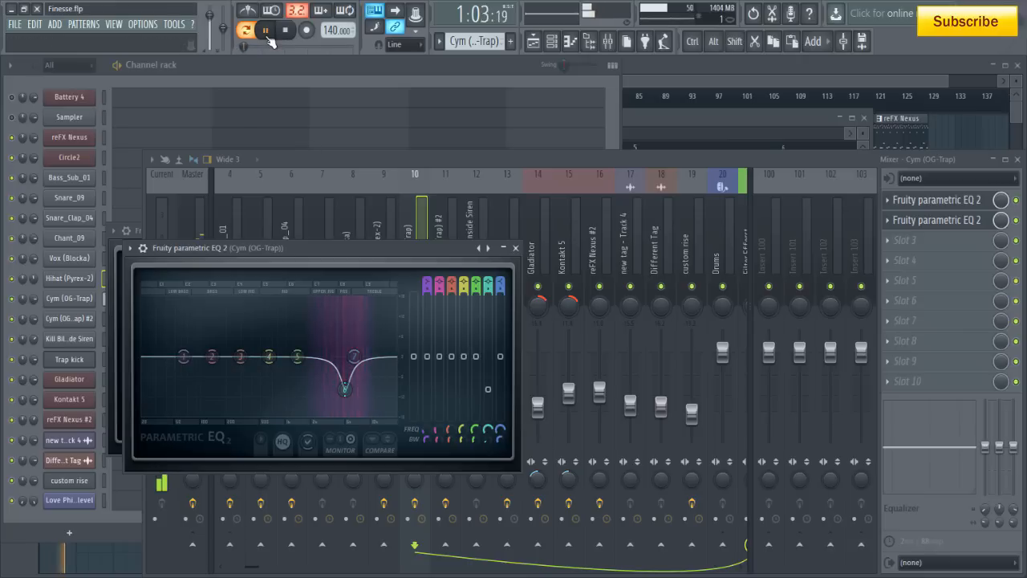
mouse_move(489, 389)
mouse_down()
mouse_move(491, 359)
mouse_move(489, 386)
mouse_up()
key(space)
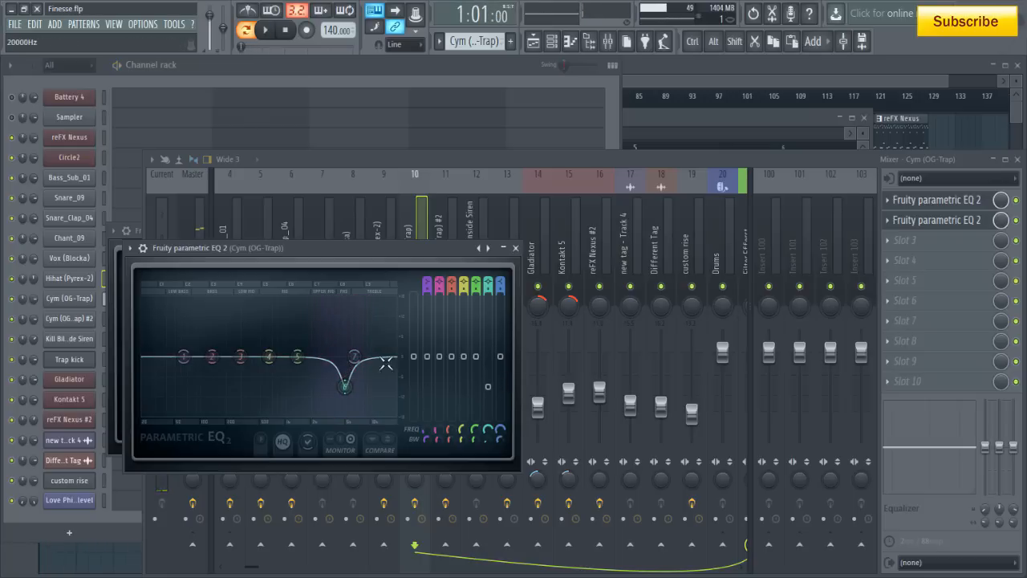
Switch to the Cym (OG-Trap) #2 pattern, view its channel's sample settings and play the pattern
click(524, 73)
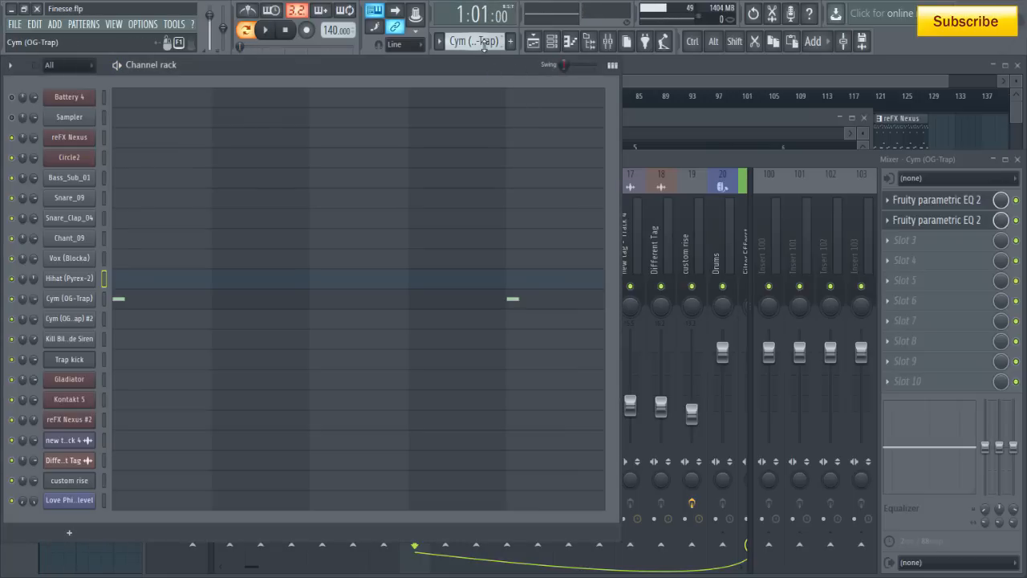
scroll(484, 48, down, 1)
click(78, 319)
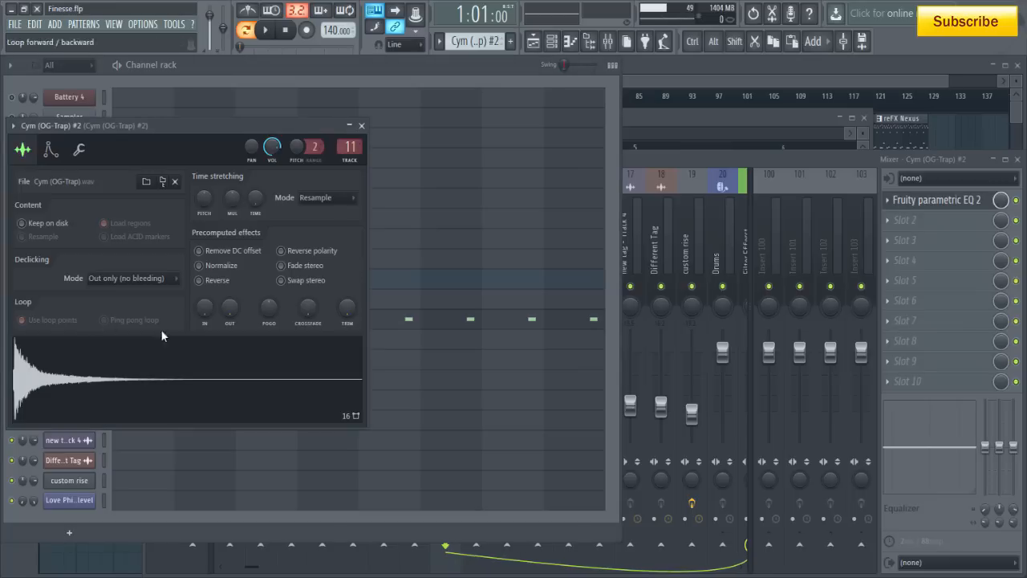
key(space)
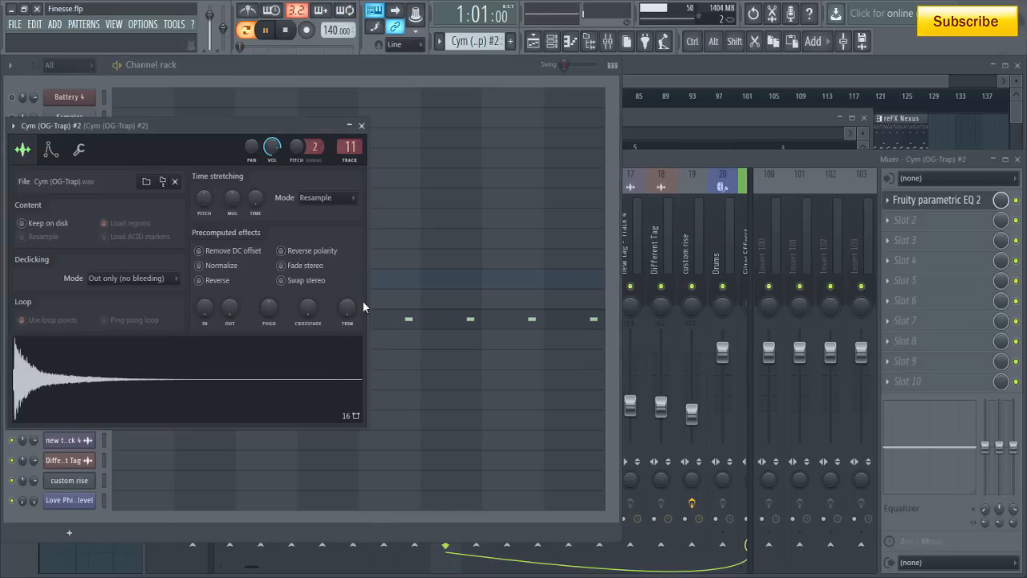
click(362, 125)
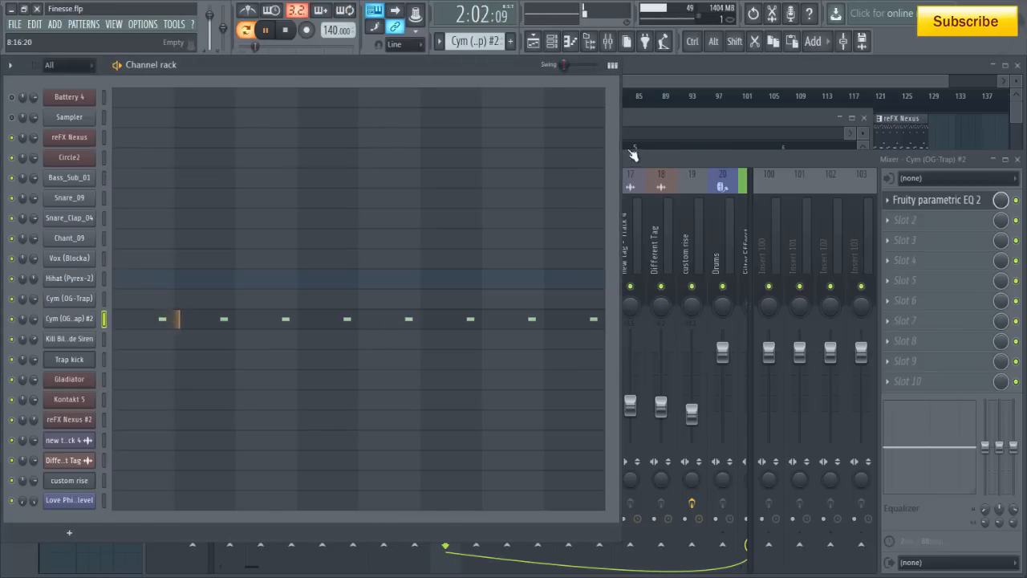
Inspect the Fruity parametric EQ 2 on the Cym (OG-Trap) #2 mixer track and listen to the filtered cymbal
click(670, 156)
key(space)
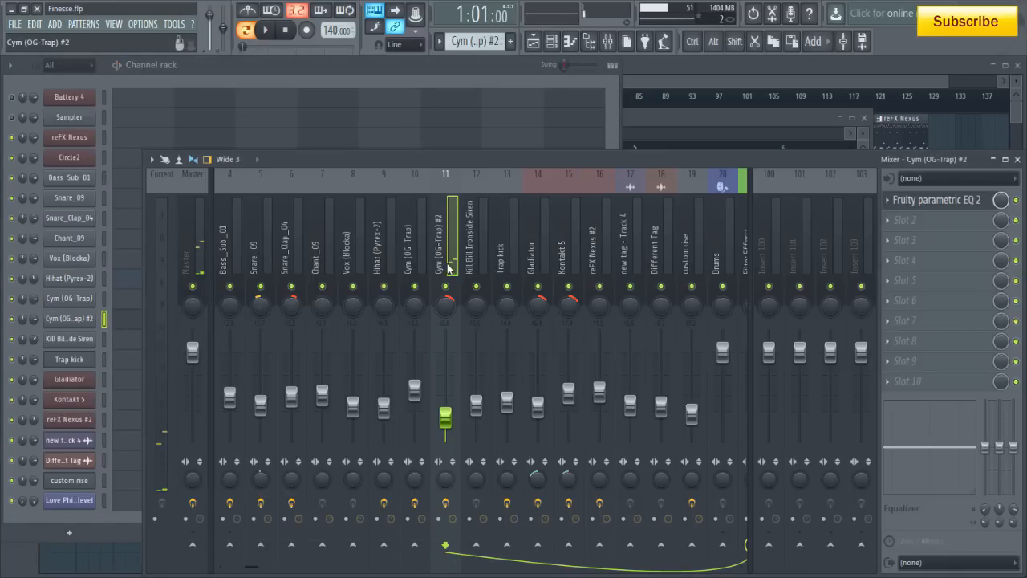
click(938, 201)
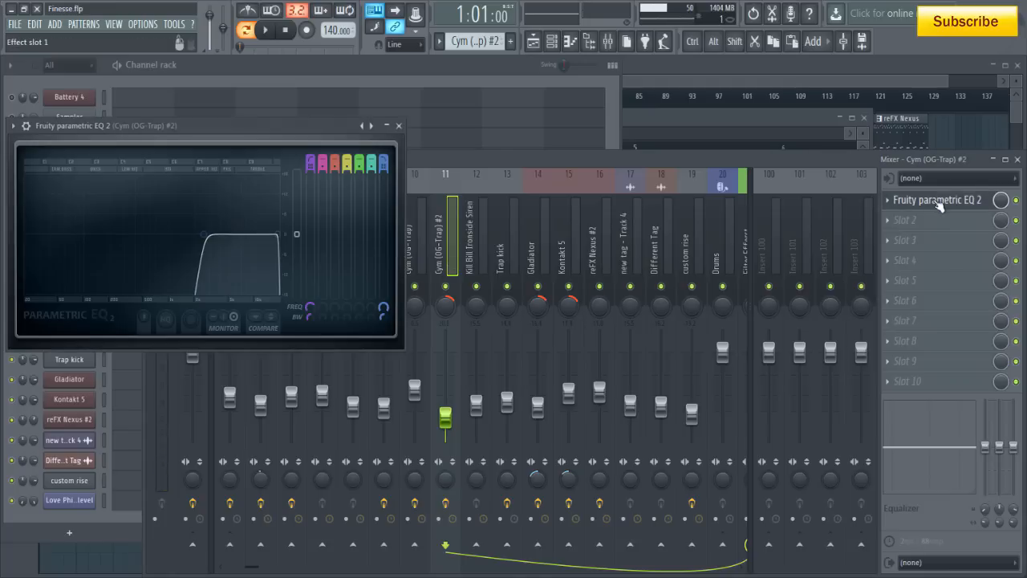
key(space)
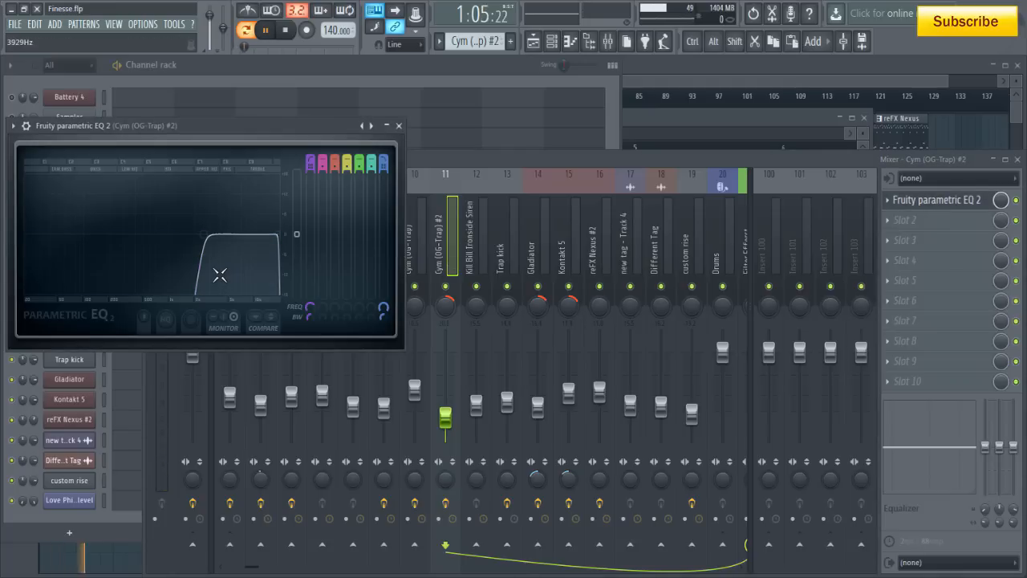
key(space)
click(398, 125)
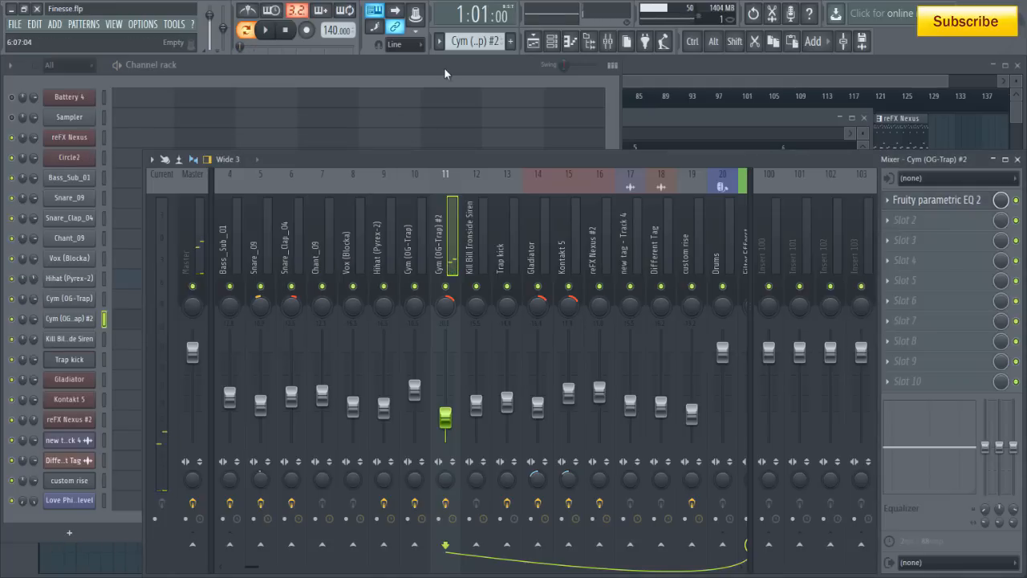
Switch to the Kill Bill Ironside Siren pattern, open its channel's sample settings and preview the siren waveform
click(444, 68)
scroll(482, 45, down, 1)
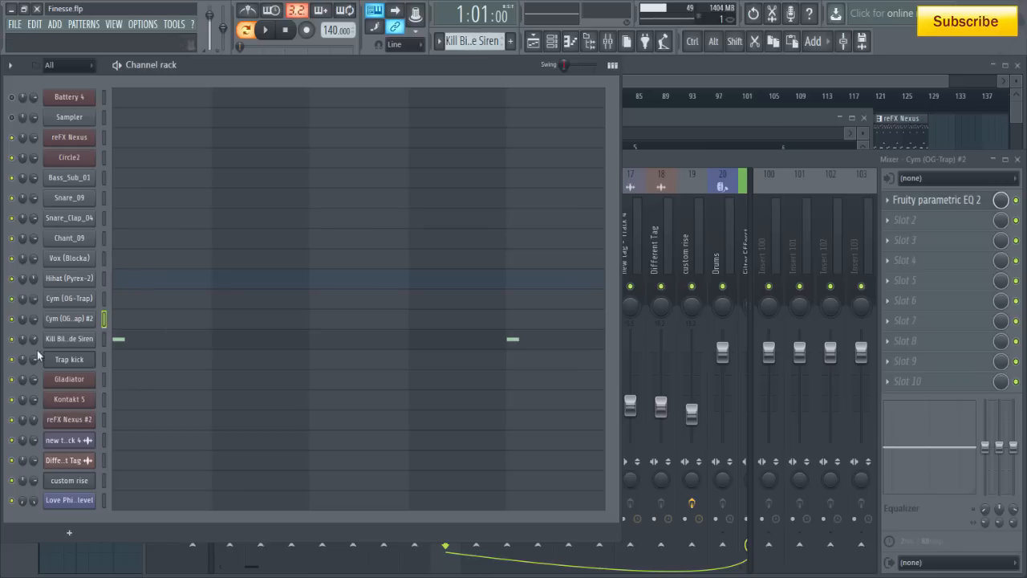
click(69, 339)
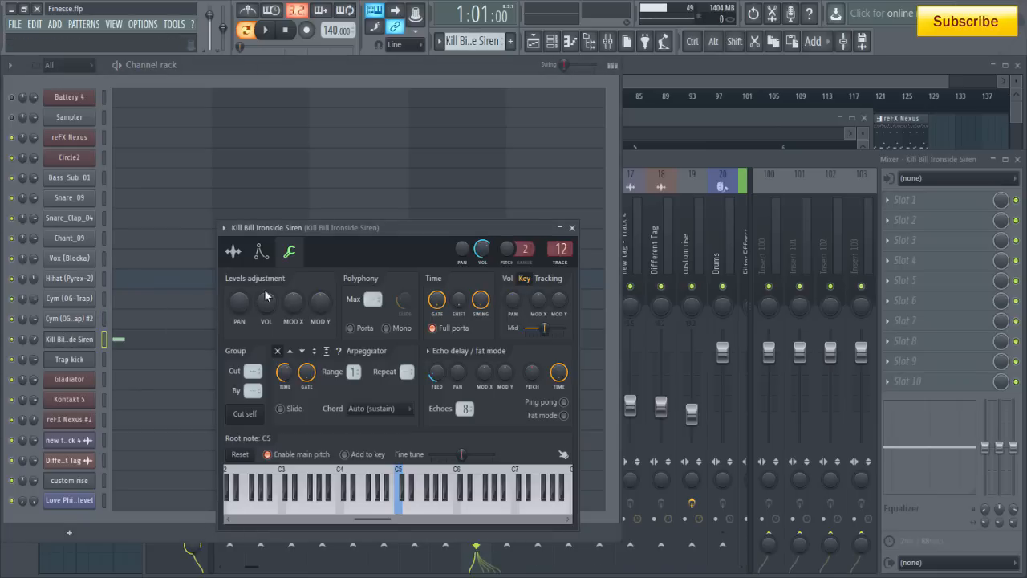
click(233, 252)
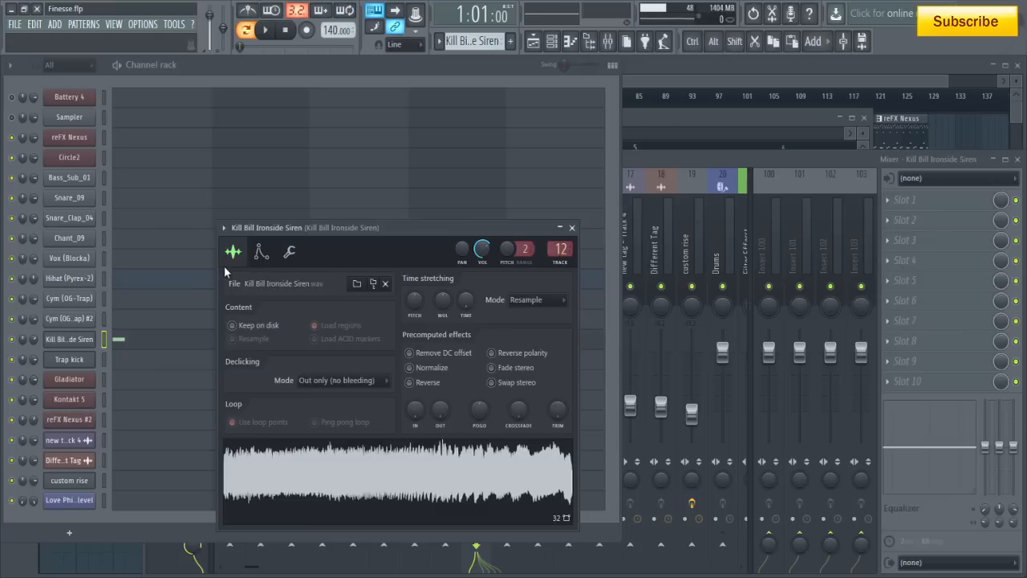
click(370, 474)
click(341, 457)
Compare the siren's playback with different echo delay feedback amounts, set the feedback to 42% and show its mixer track
click(289, 256)
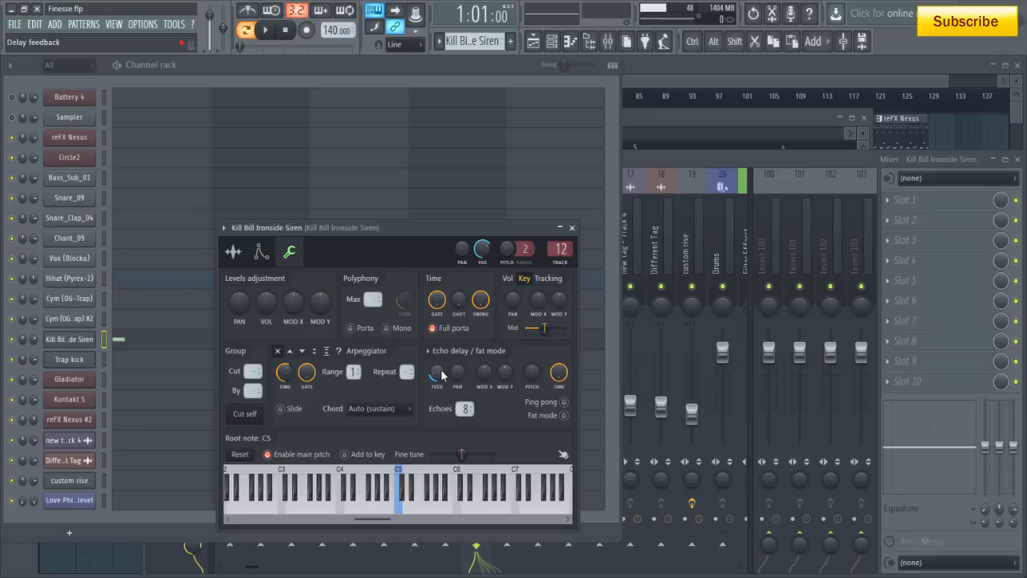
key(space)
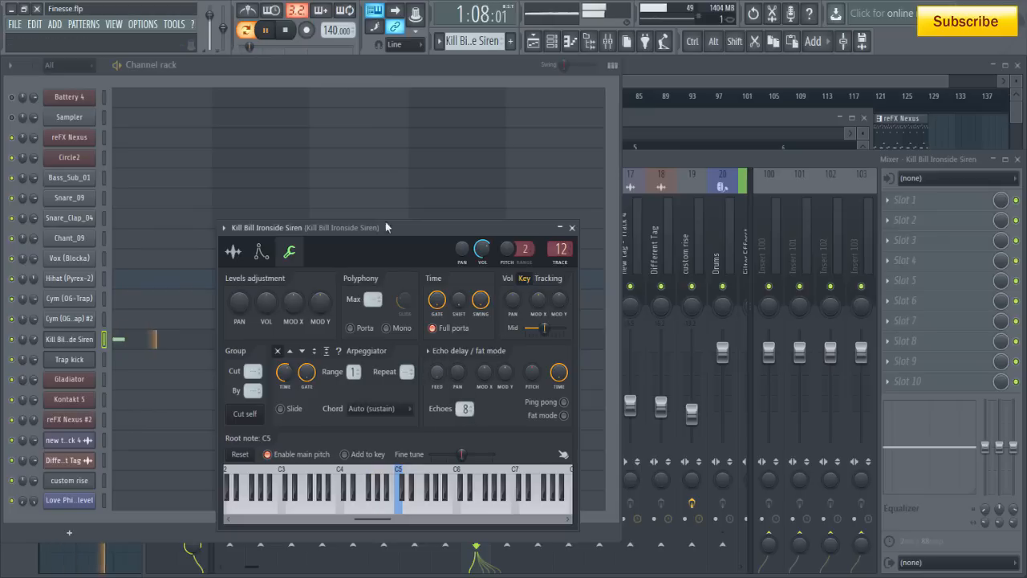
click(285, 31)
drag(434, 369, 433, 358)
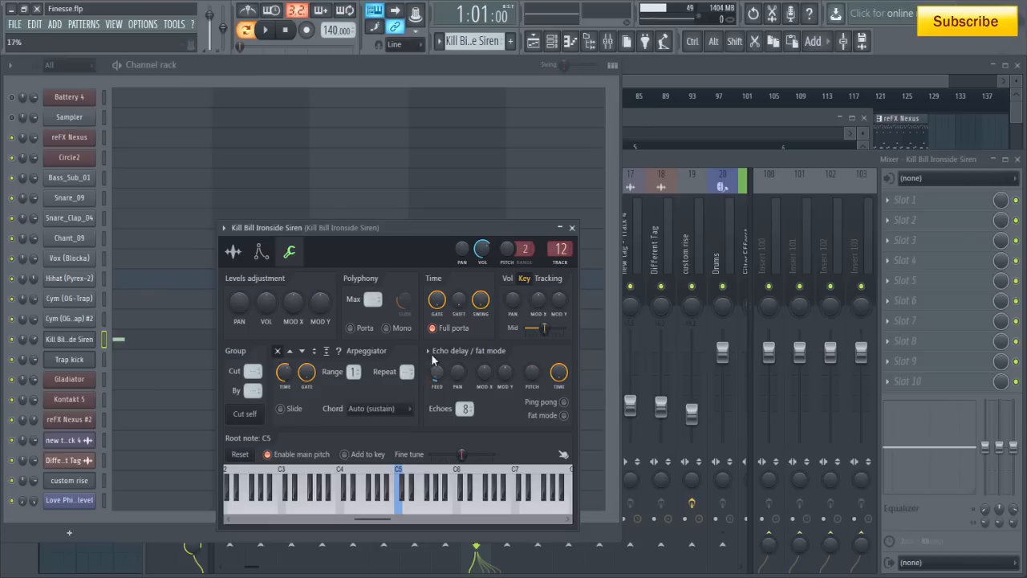
key(space)
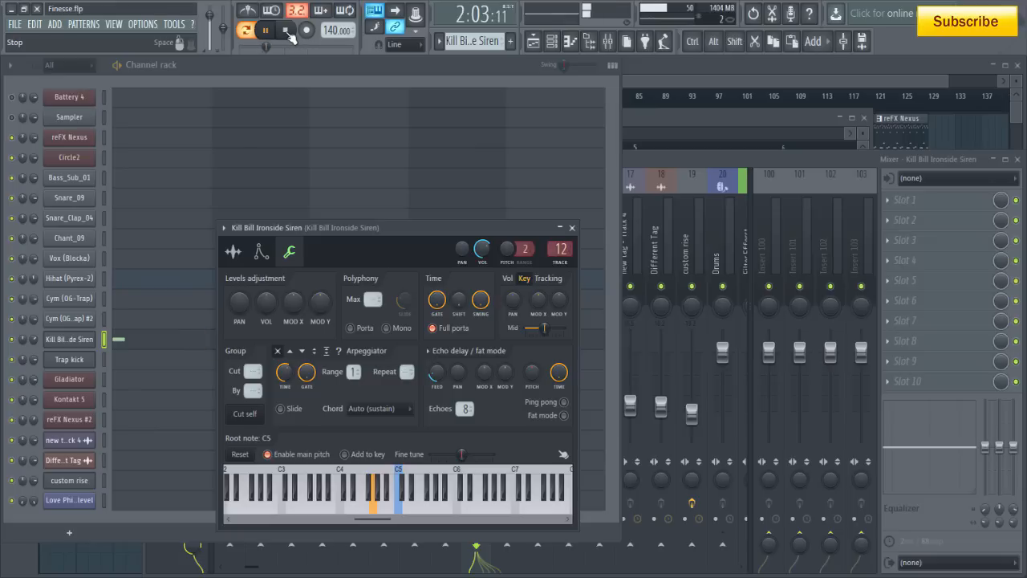
click(286, 30)
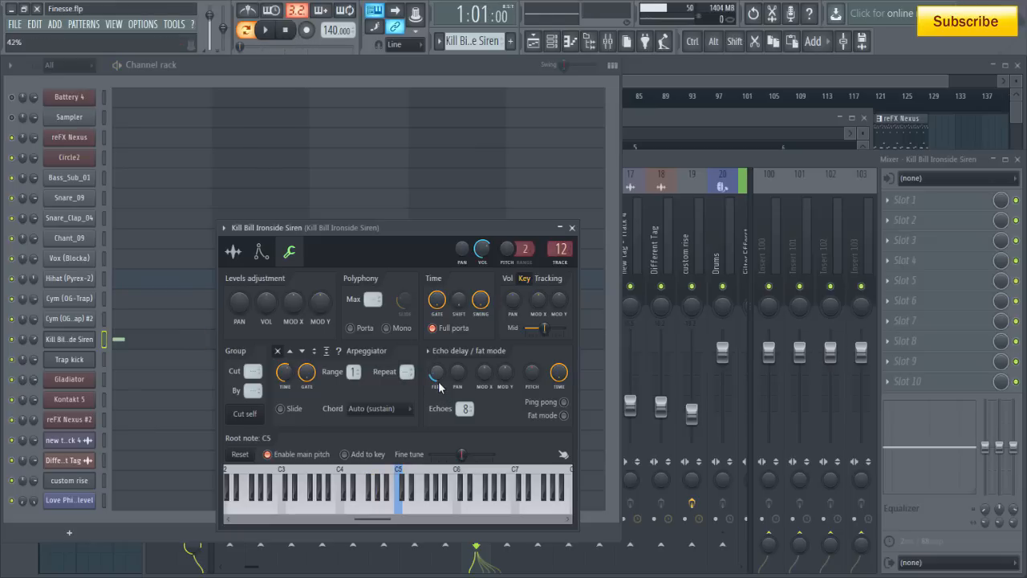
click(573, 227)
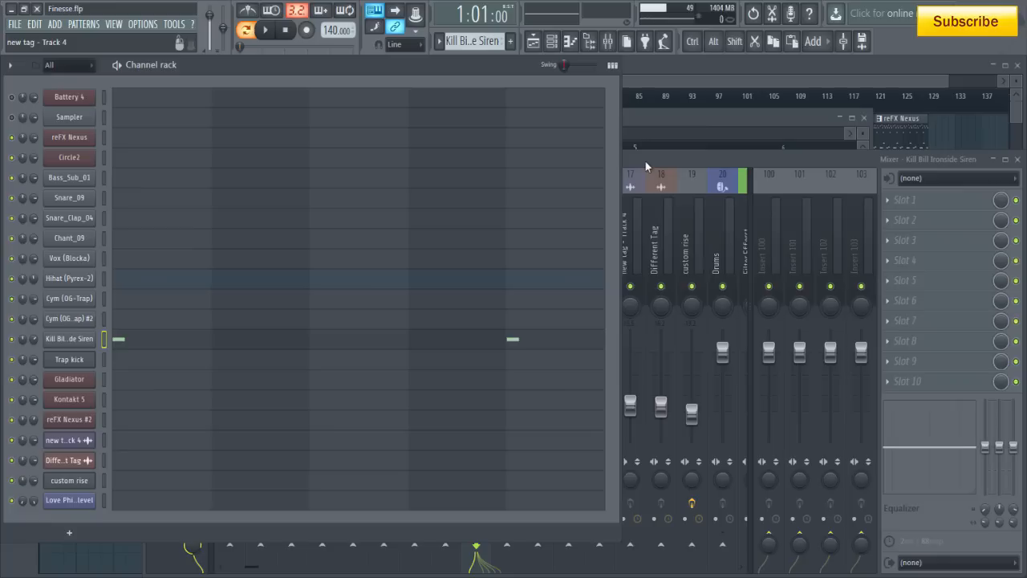
click(649, 157)
Switch to the Trap kick pattern, open its notes in the piano roll and play the opening bars
scroll(470, 38, down, 1)
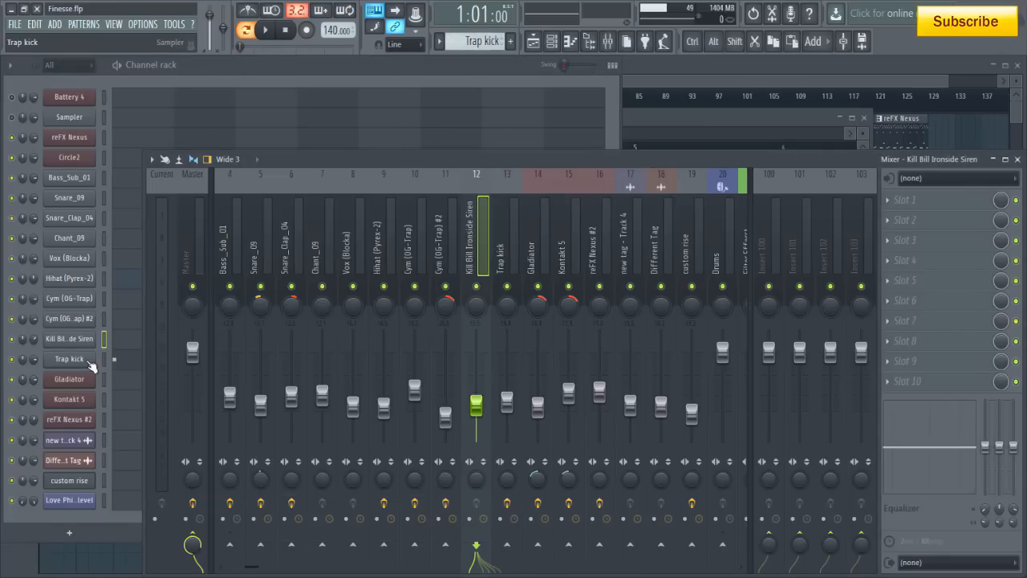
click(118, 368)
key(space)
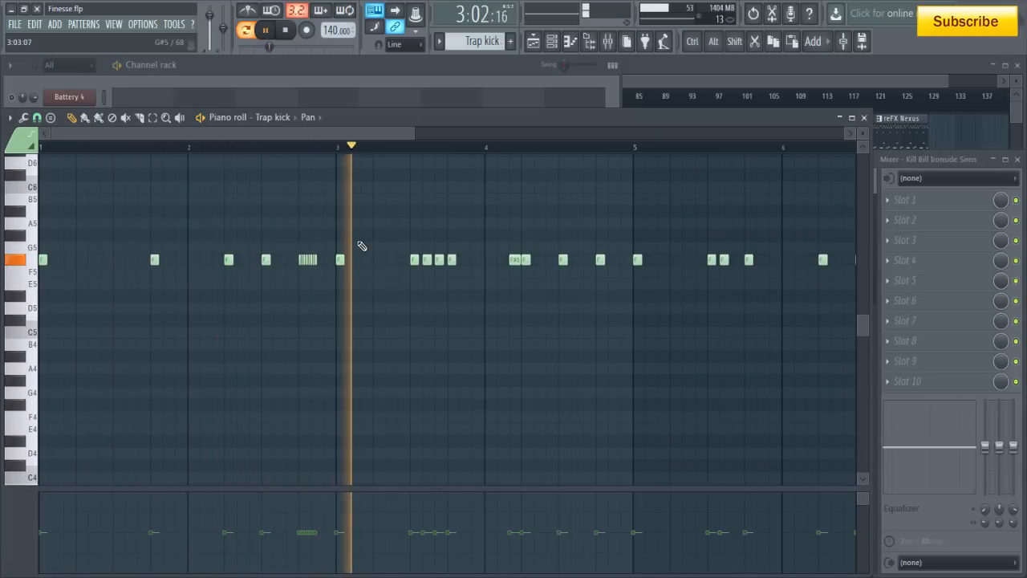
key(space)
Try the 1/4 beat snap on the Trap kick notes and set the piano roll's snap to 1/3 beat
scroll(378, 151, up, 3)
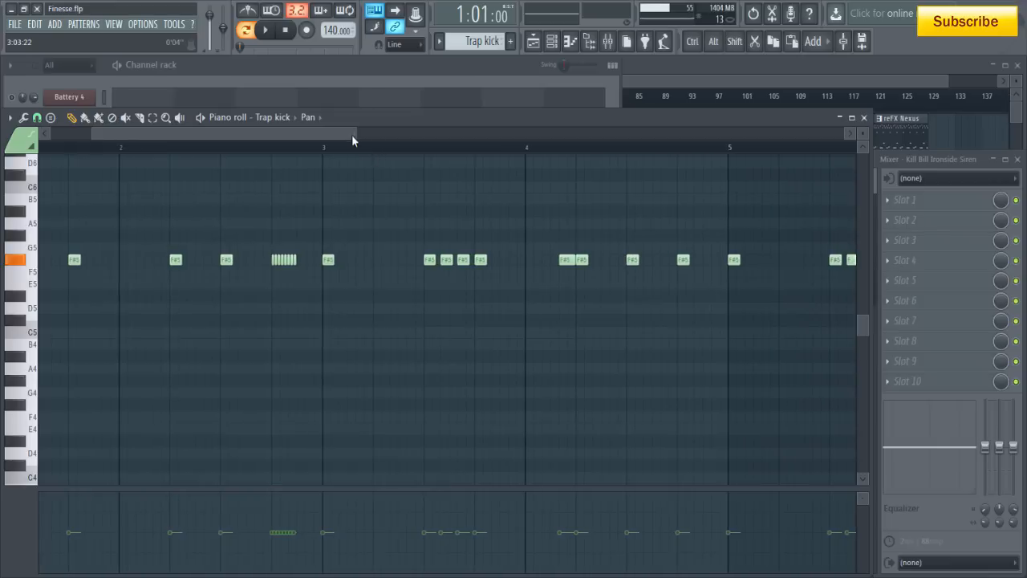
drag(294, 146, 249, 154)
click(36, 118)
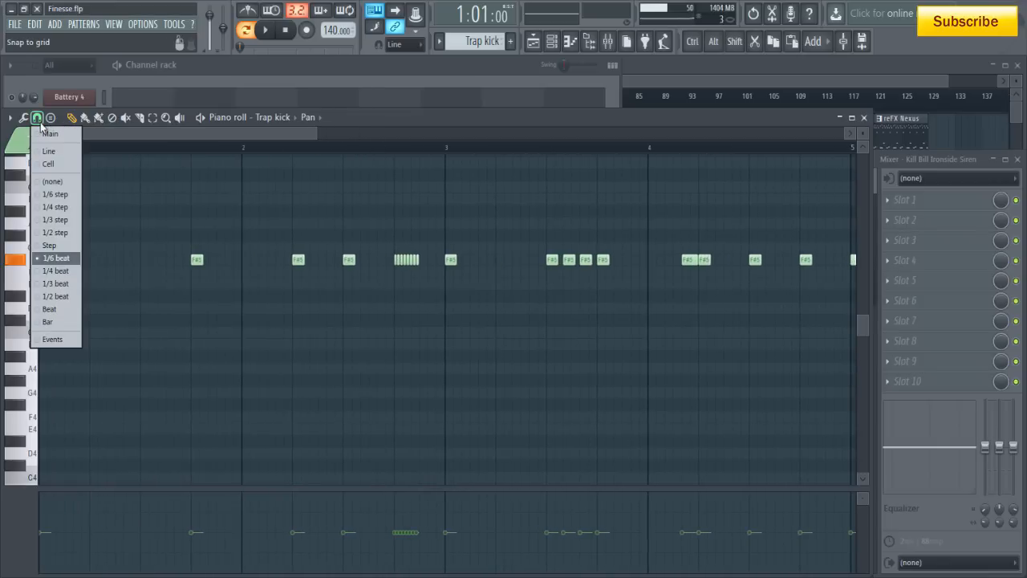
click(56, 272)
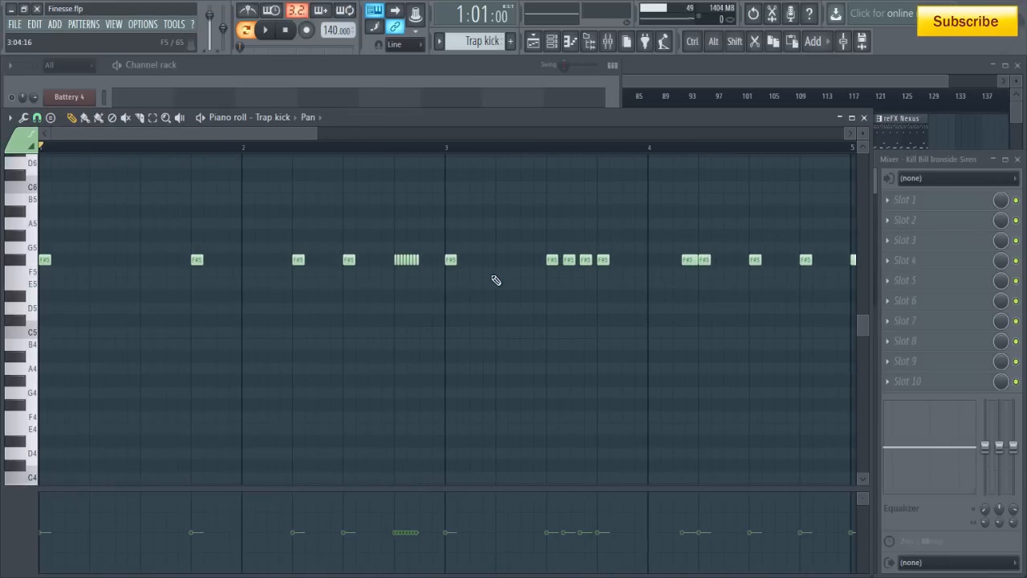
click(37, 118)
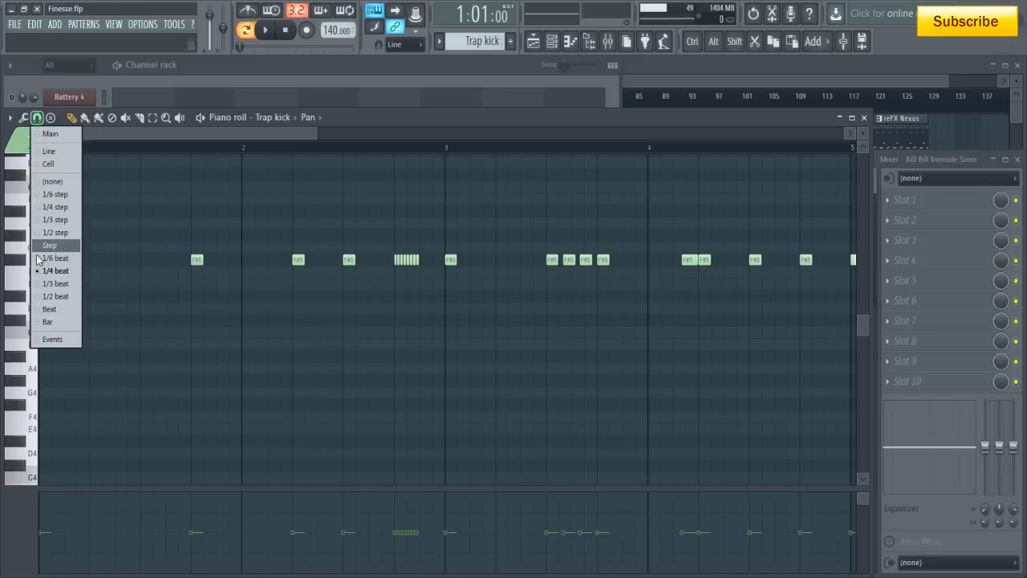
click(56, 286)
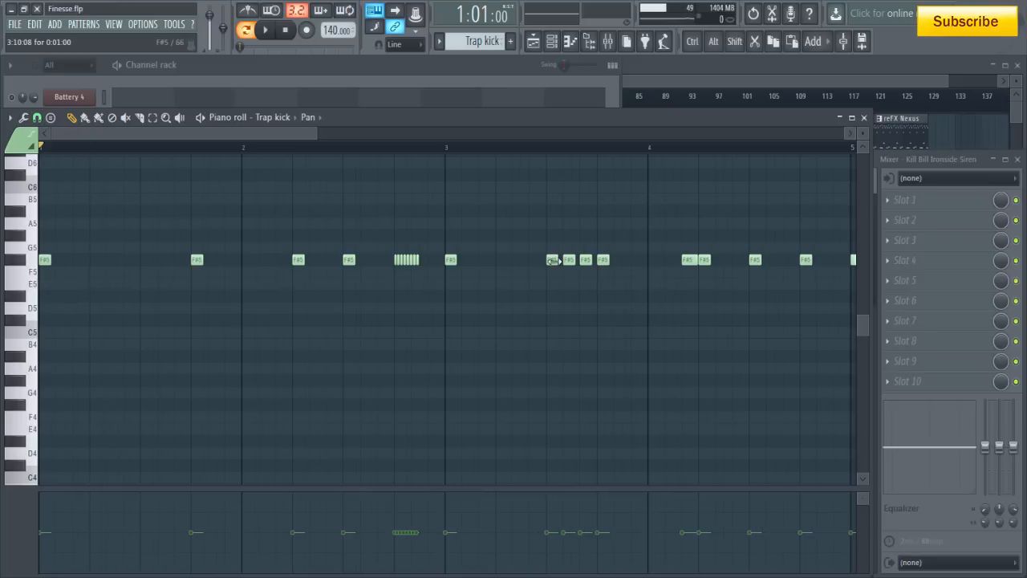
click(529, 147)
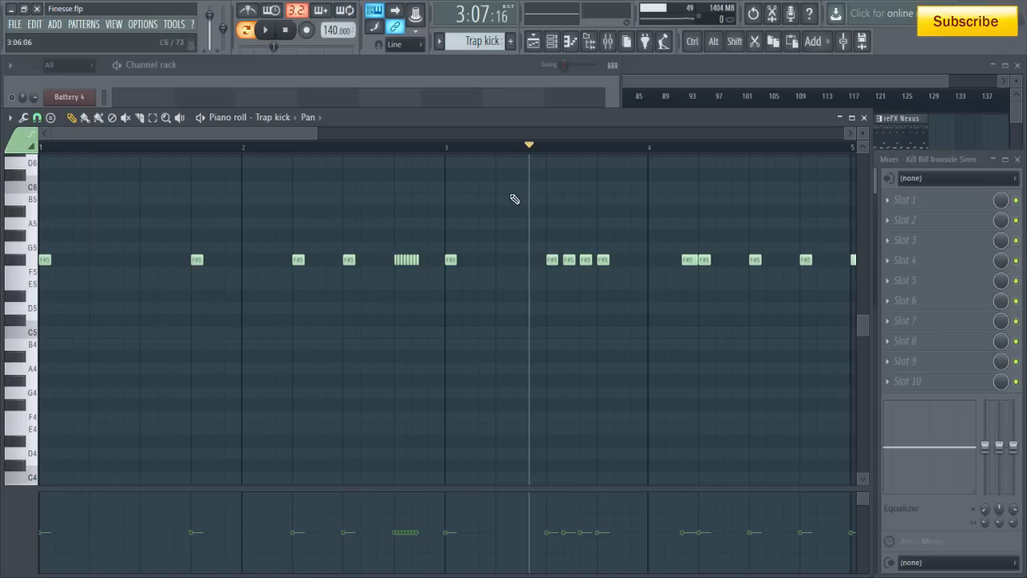
click(37, 118)
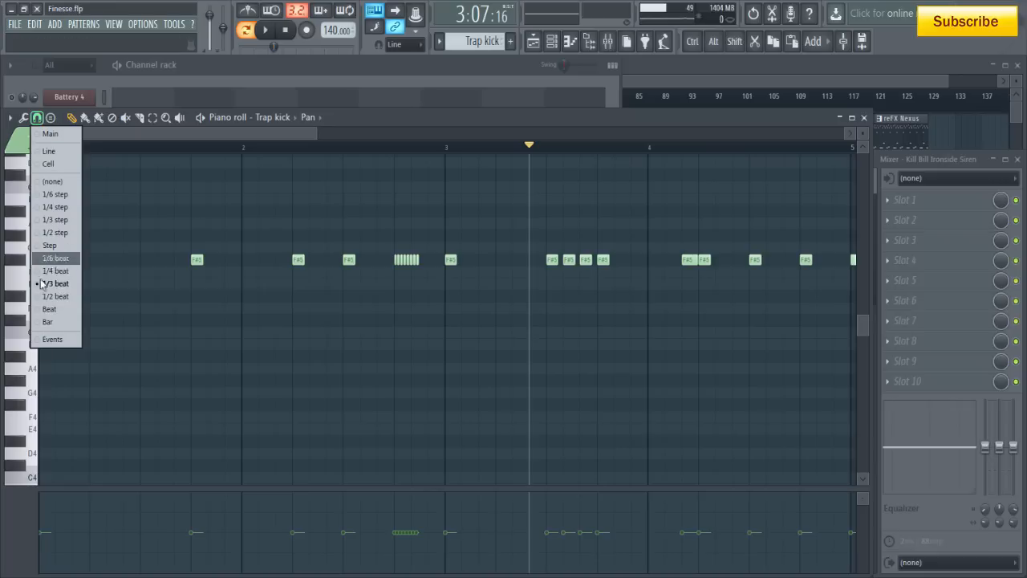
click(314, 133)
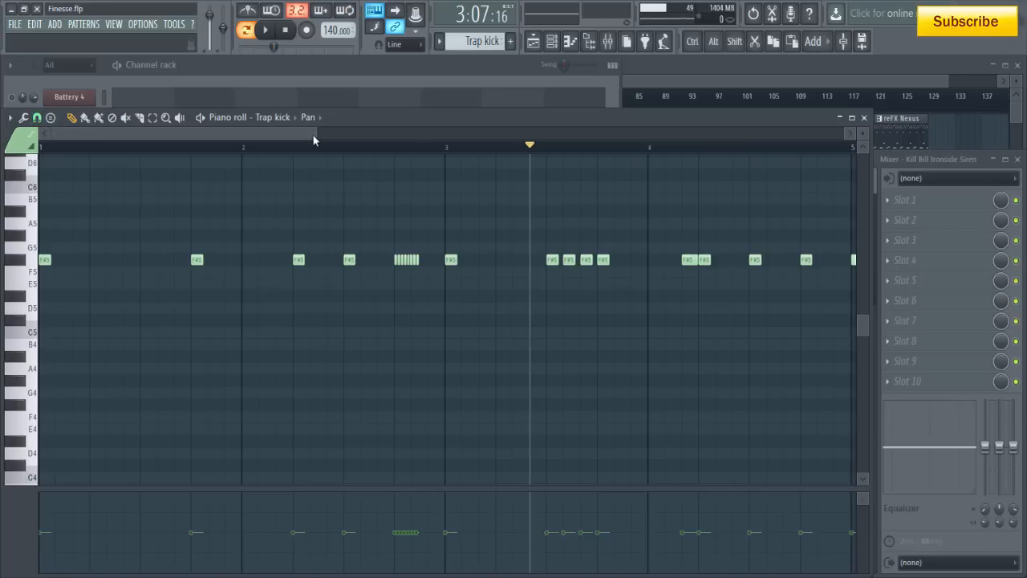
Place the playhead at the rapid kick roll at 2:13:00 and play that section
key(space)
key(space)
click(394, 145)
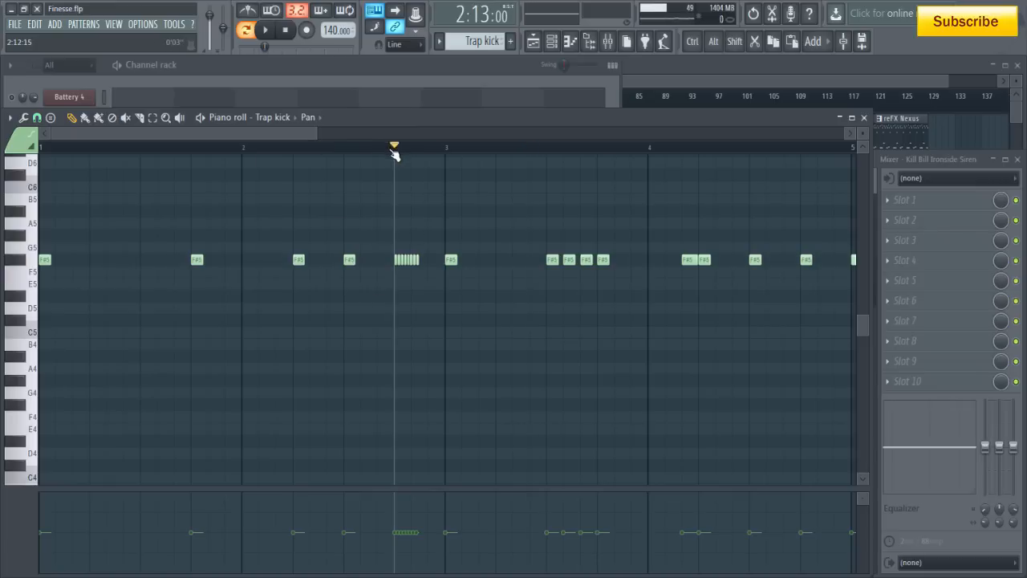
key(space)
key(space)
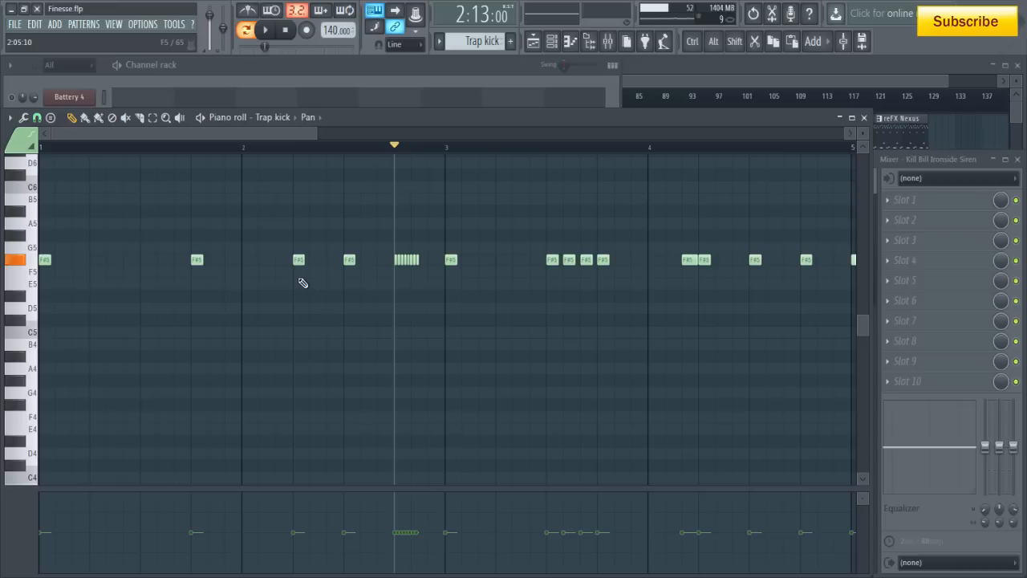
key(space)
key(space)
Draw a slide note of 0:08:00 on C#6 starting at 2:05:00 and remove the extra C6 note below it
click(317, 176)
drag(330, 176, 316, 178)
click(317, 185)
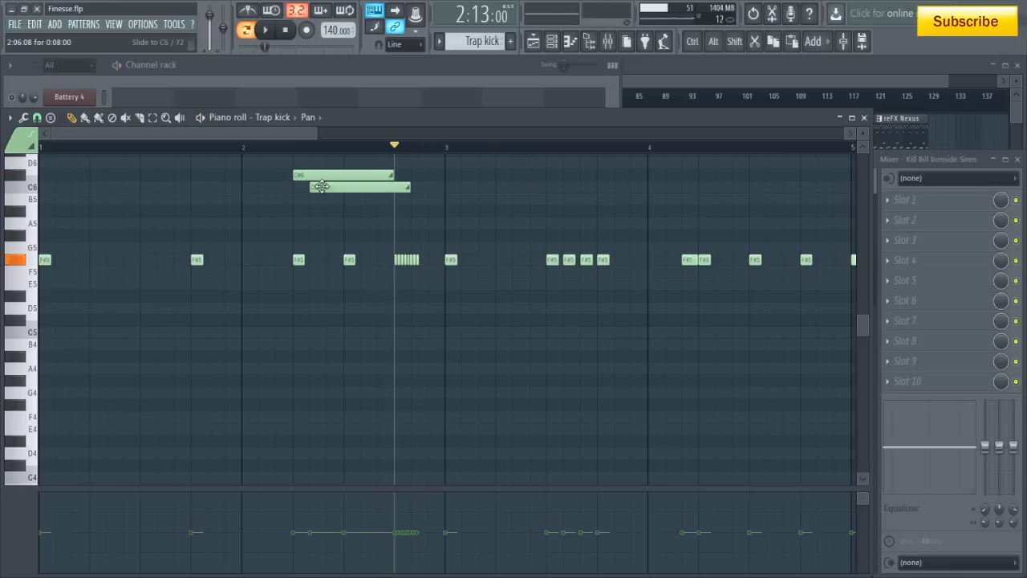
right_click(348, 188)
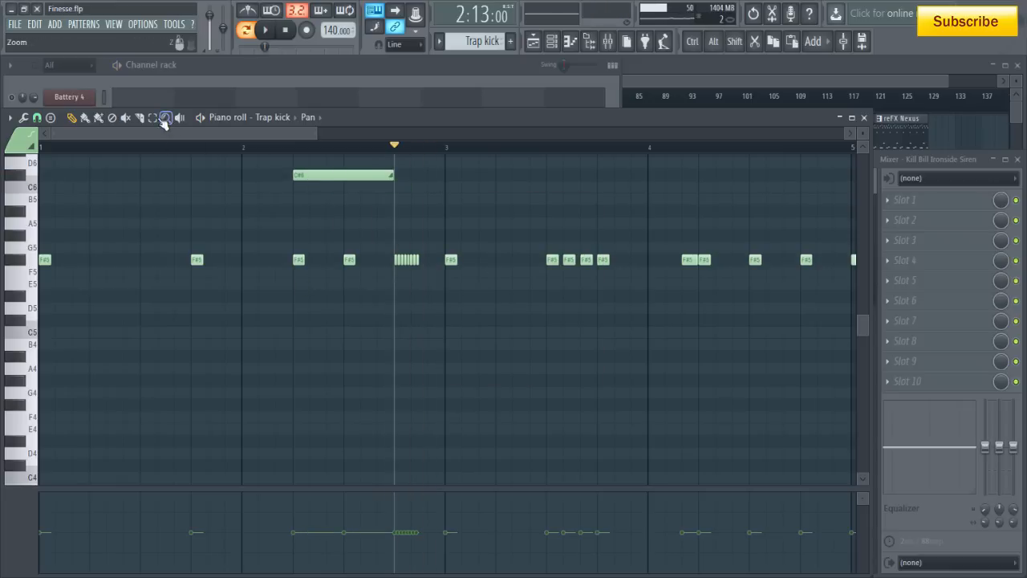
Try to split the C#6 slide note with the chopper and dismiss the chopper
click(305, 176)
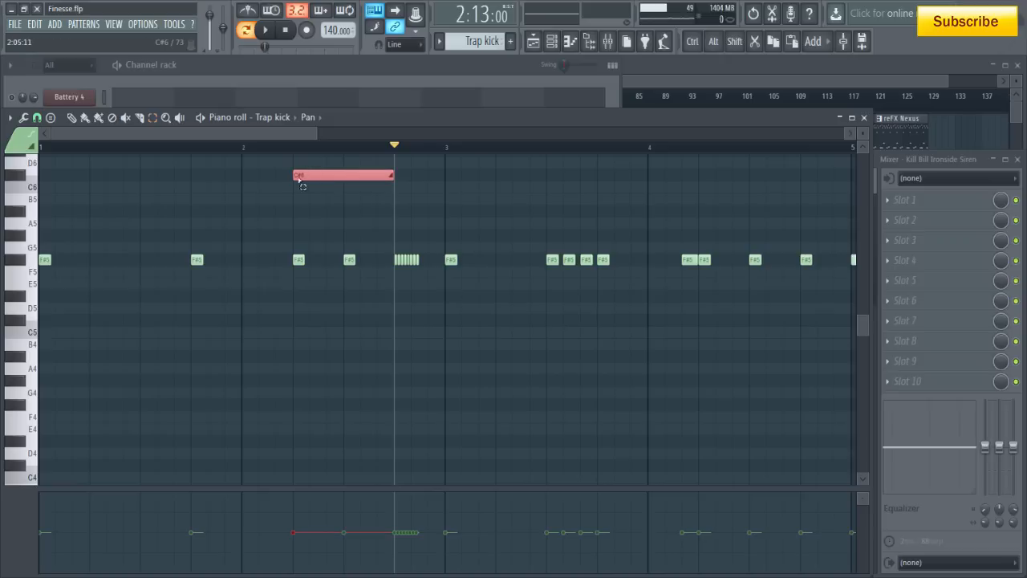
key(alt)
key(alt+u)
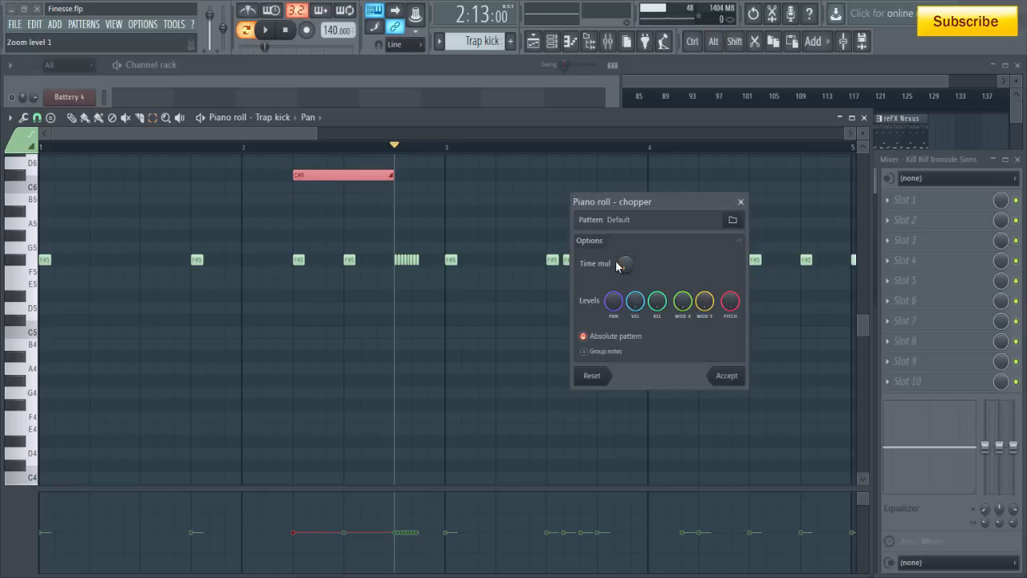
click(742, 202)
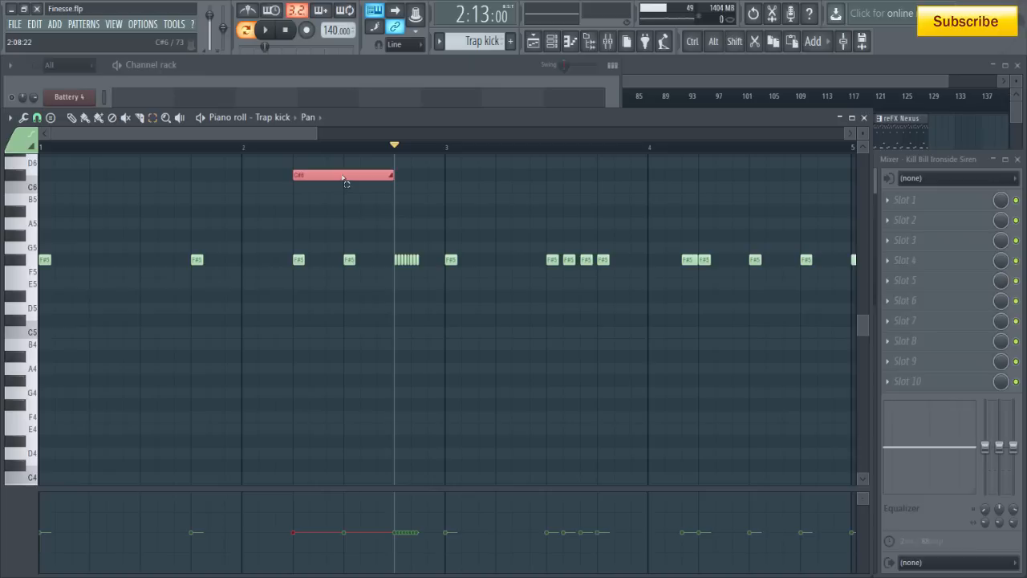
Check the slide option in the C#6 note's properties and leave the properties unchanged
click(342, 215)
click(71, 117)
double_click(316, 176)
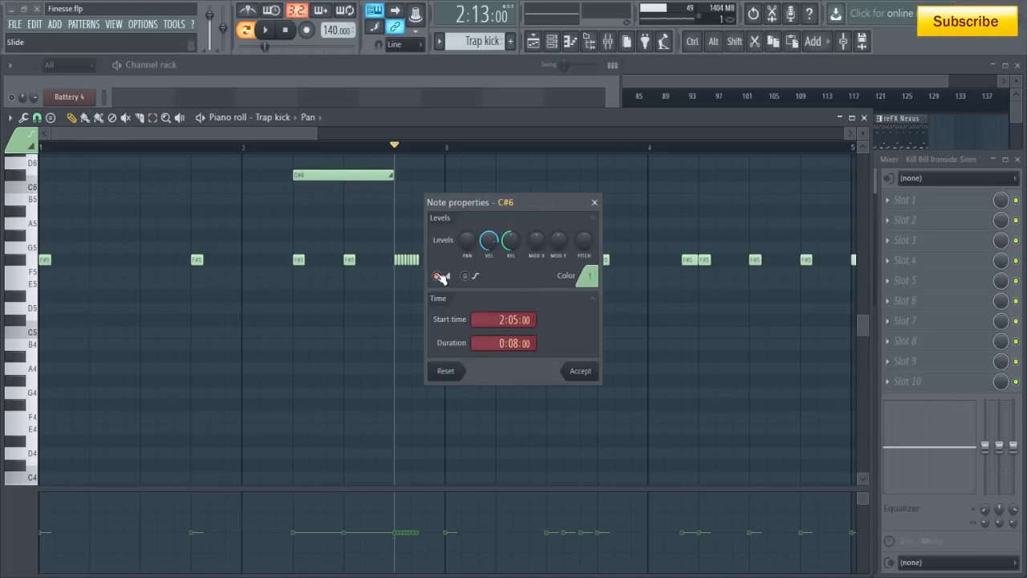
click(595, 204)
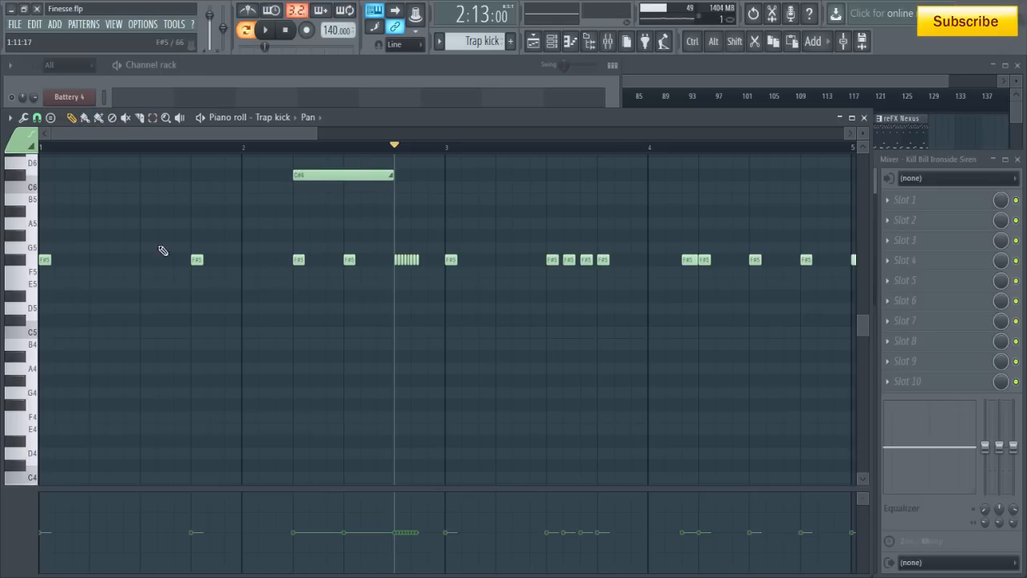
Select the C#6 slide note again and retry the chopper with its Default pattern
click(345, 177)
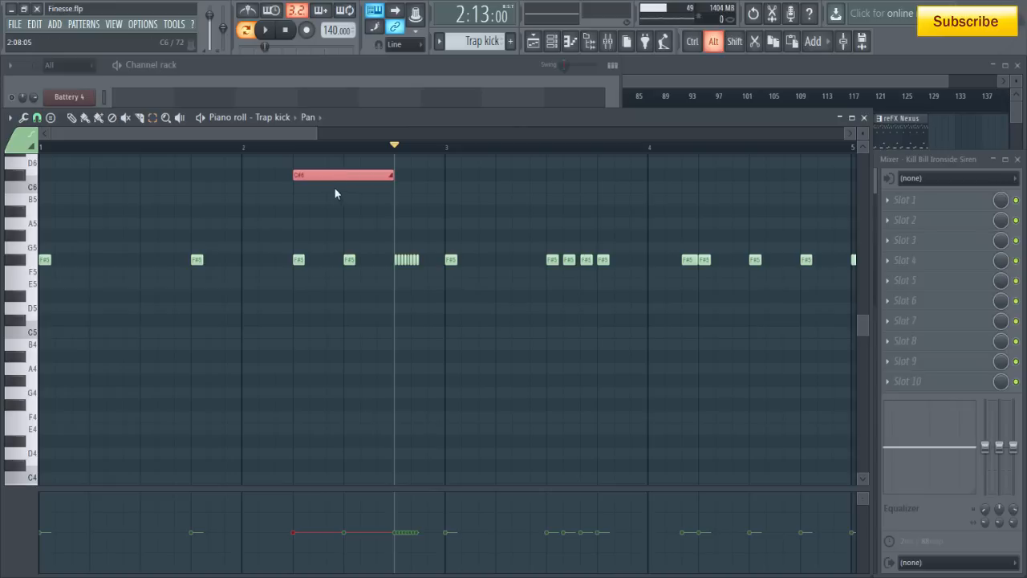
key(alt+u)
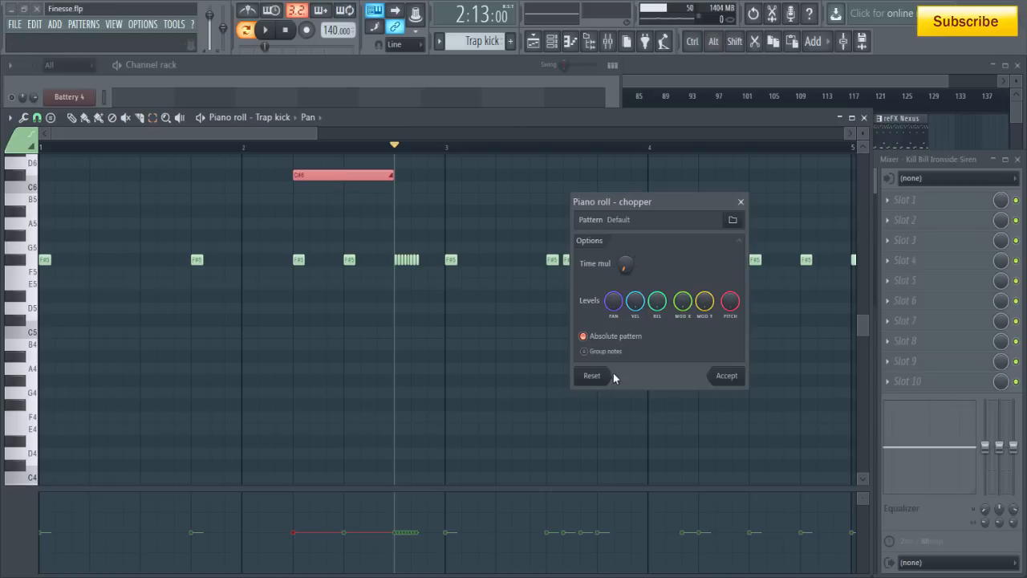
click(722, 375)
Turn off the slide option for the C#6 note in its note properties
key(p)
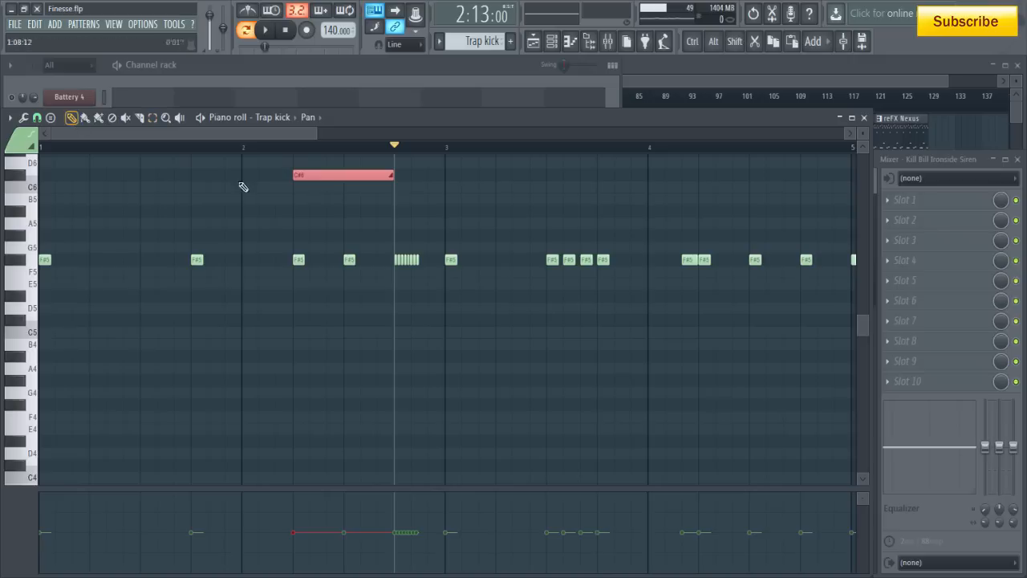
double_click(350, 175)
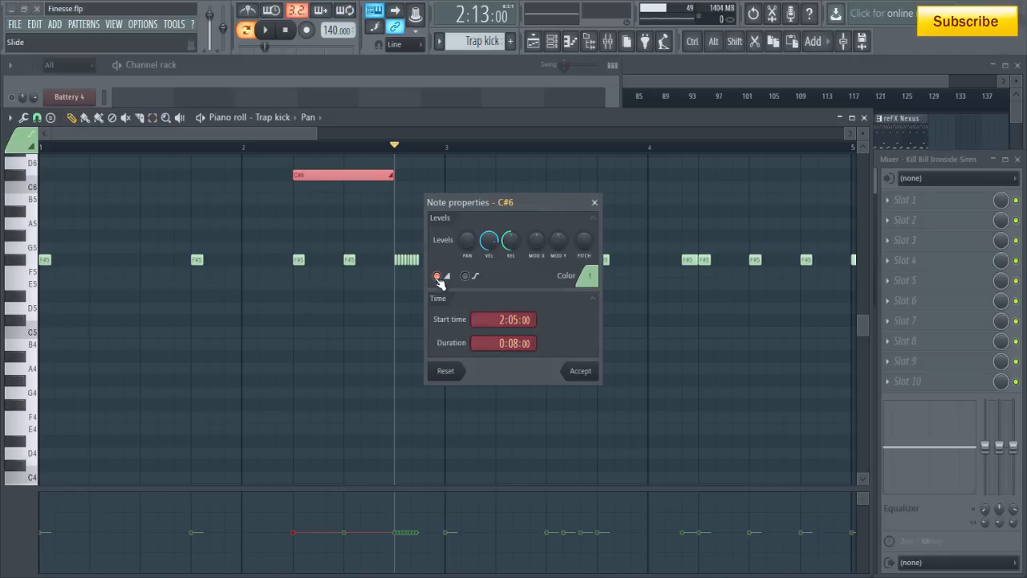
click(577, 374)
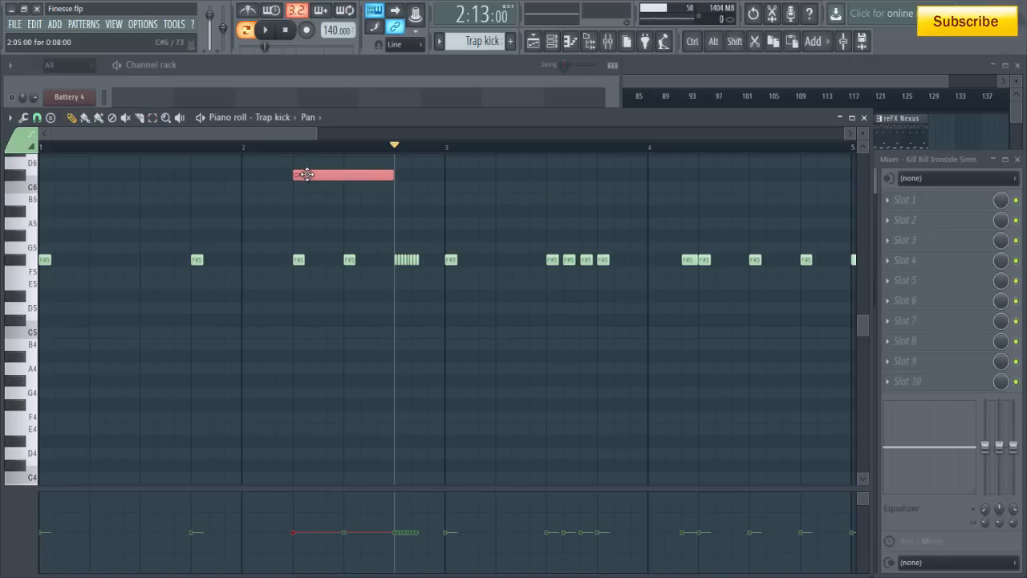
Try chopping the non-slide C#6 note at different time multipliers, and delete the note from the pattern
key(ctrl+u)
scroll(634, 263, up, 3)
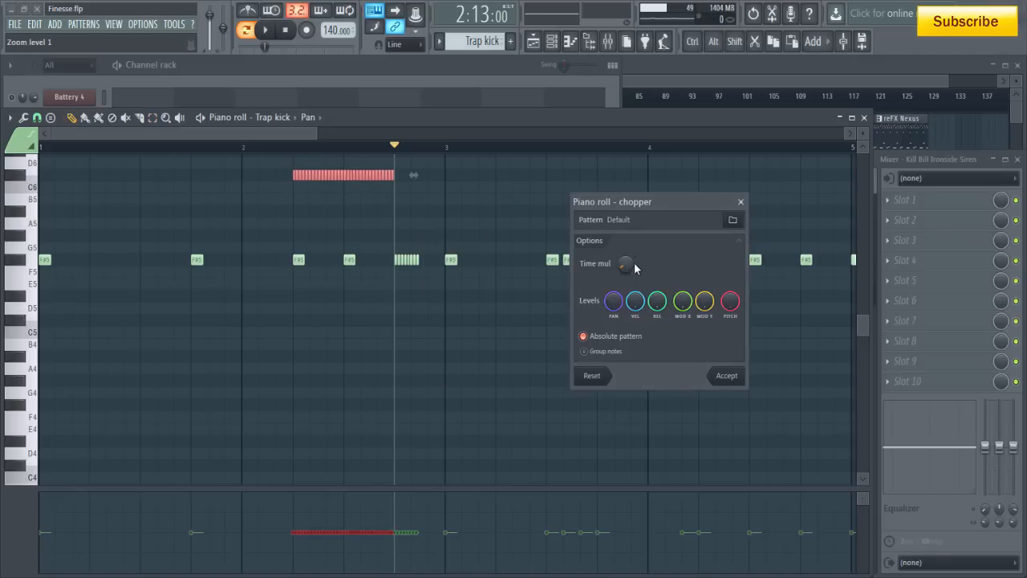
scroll(635, 268, up, 1)
scroll(633, 268, up, 4)
key(space)
key(space)
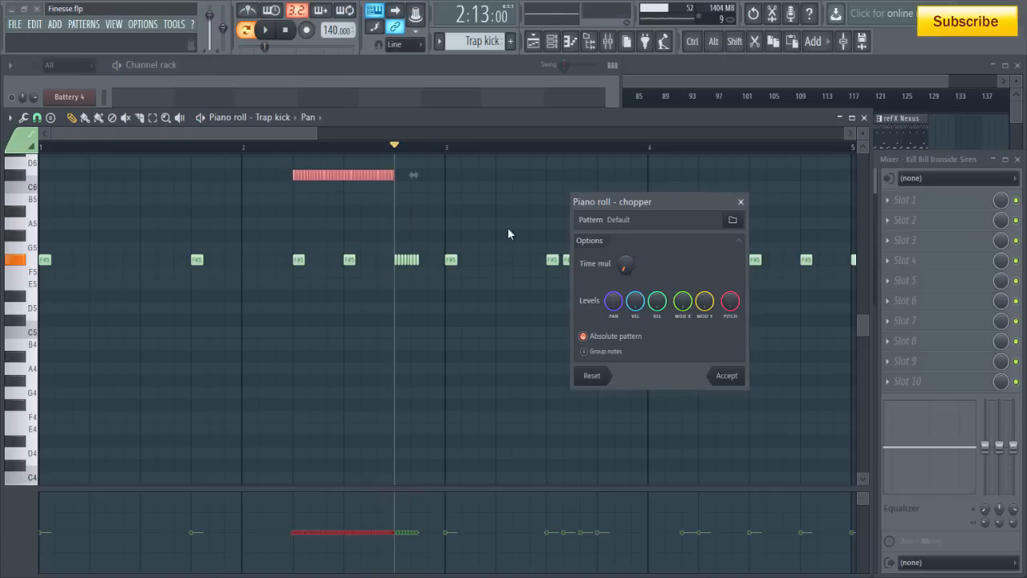
drag(627, 268, 628, 272)
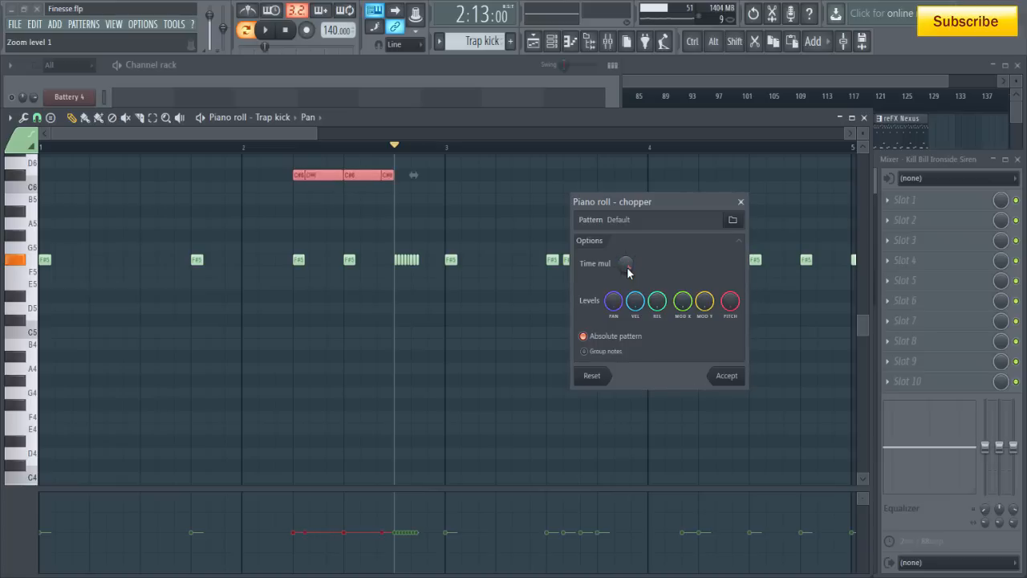
click(740, 202)
key(Delete)
Play the Trap kick pattern while following its notes through bar 4
key(space)
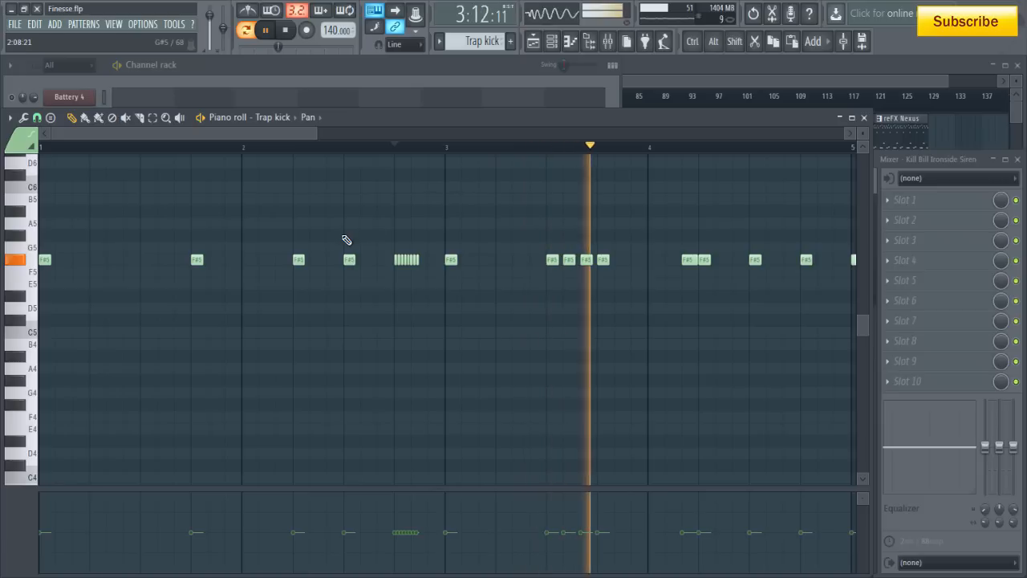
drag(294, 136, 357, 146)
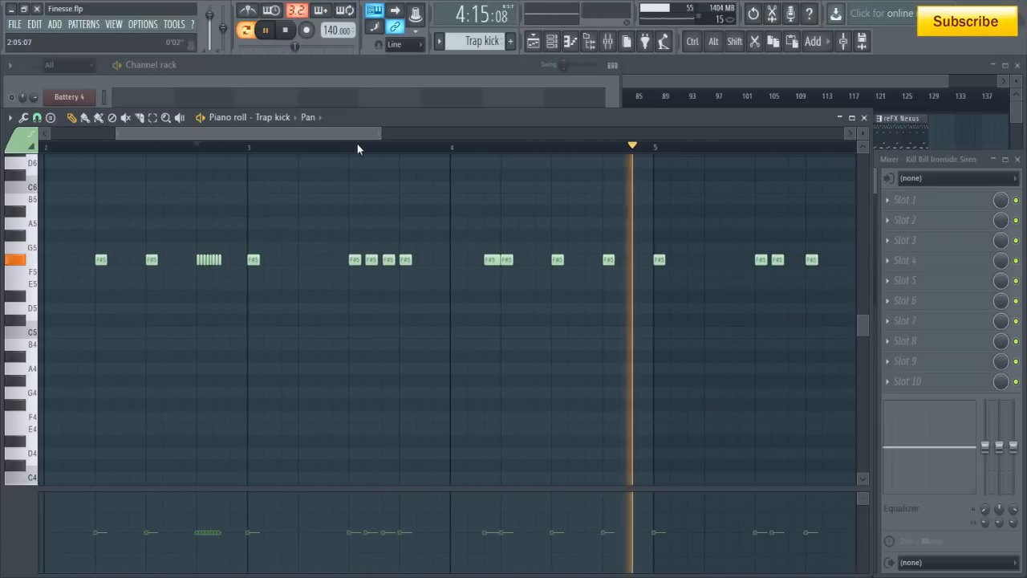
key(space)
Inspect both Fruity parametric EQ 2 effects on the Trap kick mixer track while playing the kick
click(912, 159)
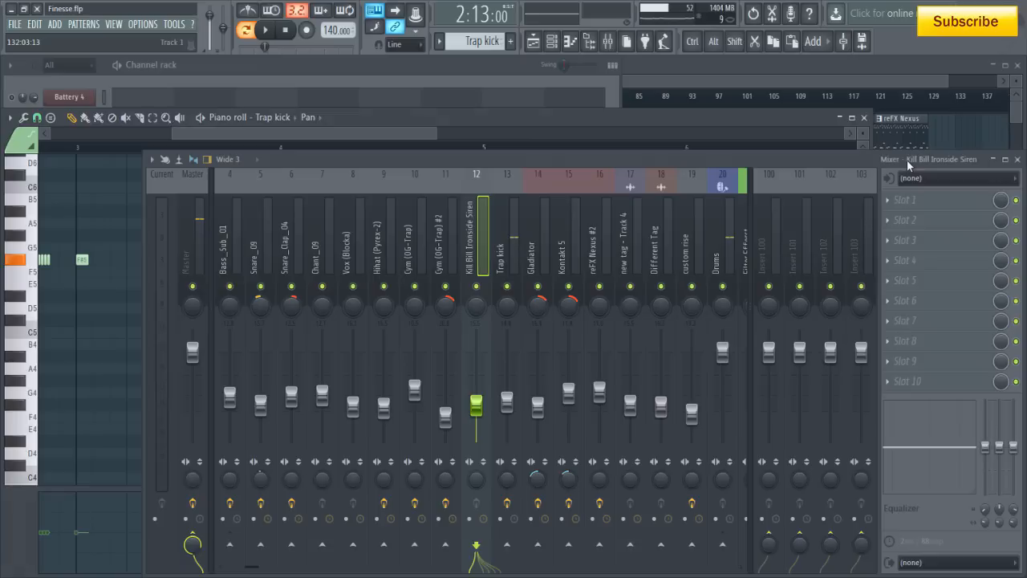
click(511, 261)
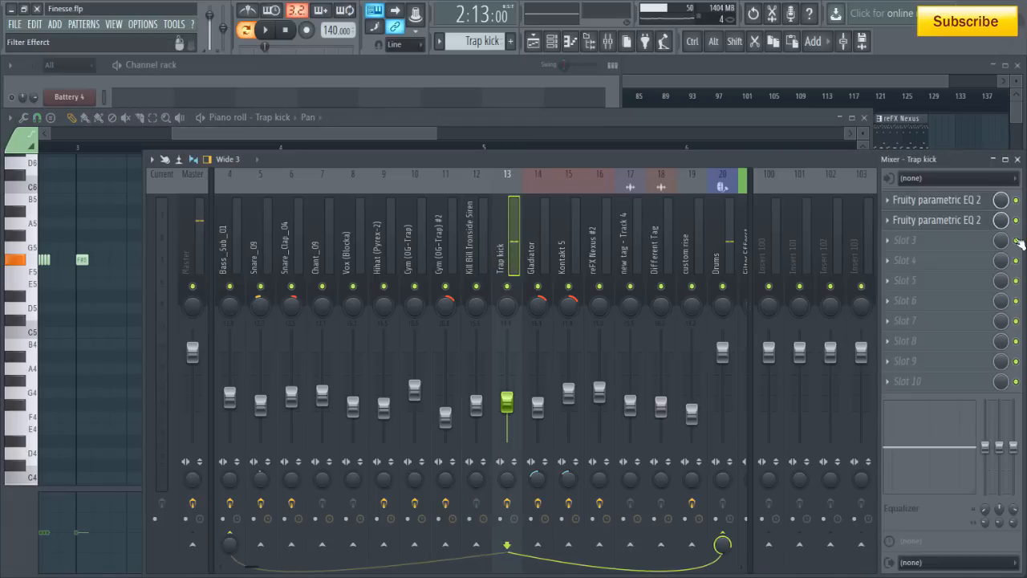
click(981, 199)
key(space)
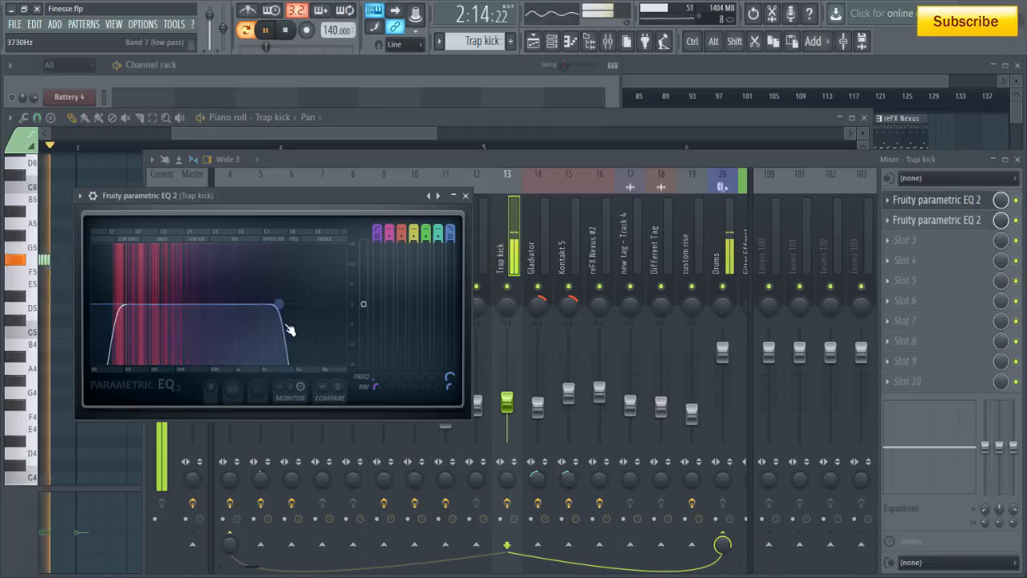
key(space)
click(935, 220)
key(space)
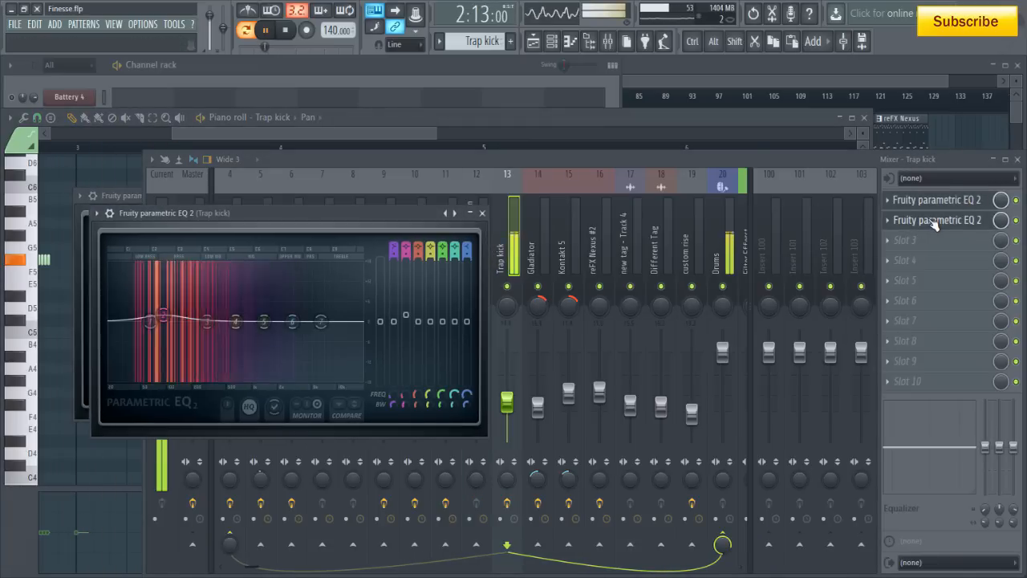
key(space)
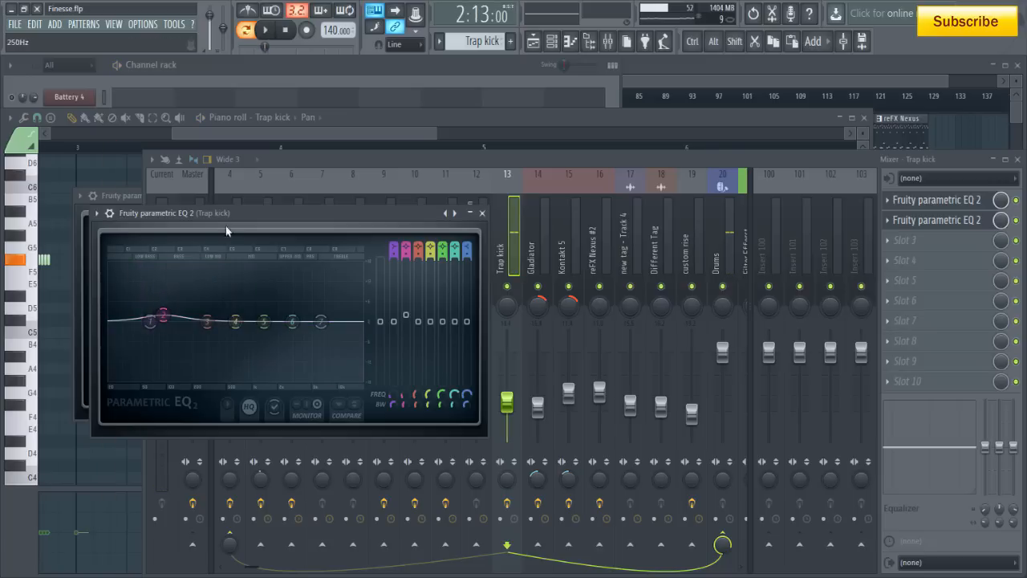
Switch to the Gladiator pattern in the channel rack and open its Gladiator synth showing the SY Bellvoice2 MF patch
click(202, 82)
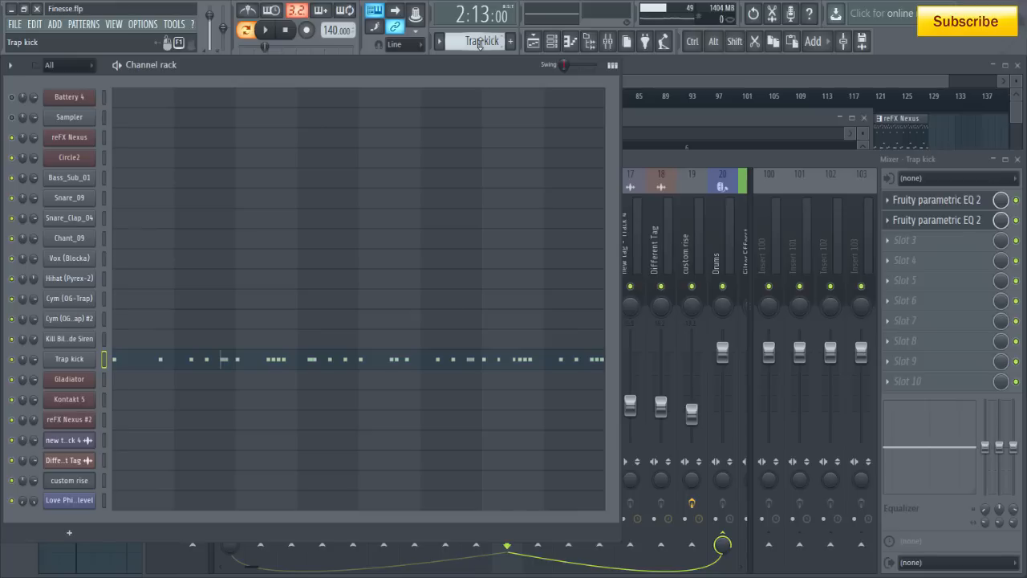
scroll(480, 45, down, 2)
scroll(480, 45, up, 2)
scroll(480, 45, down, 1)
click(76, 387)
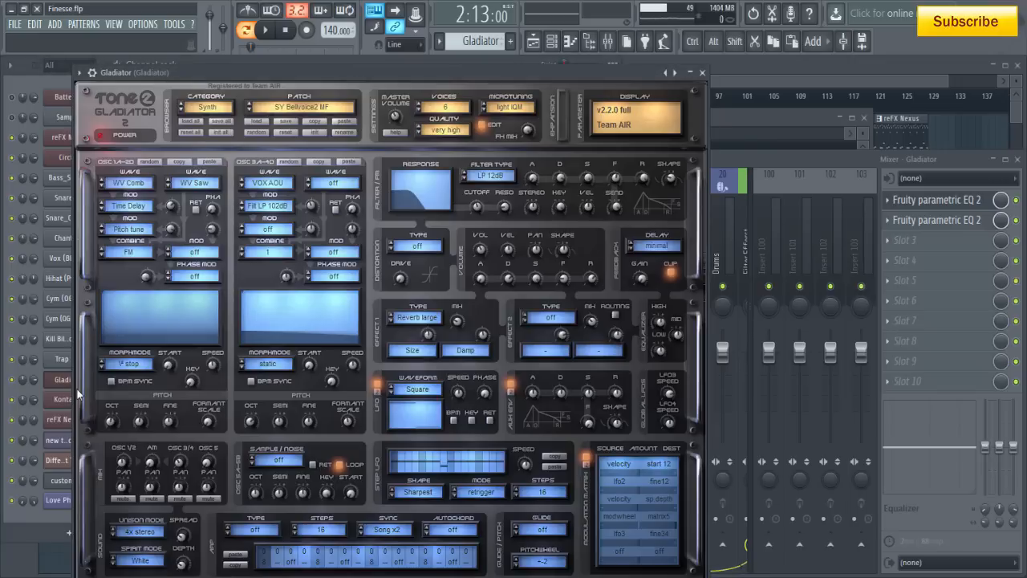
drag(374, 70, 450, 69)
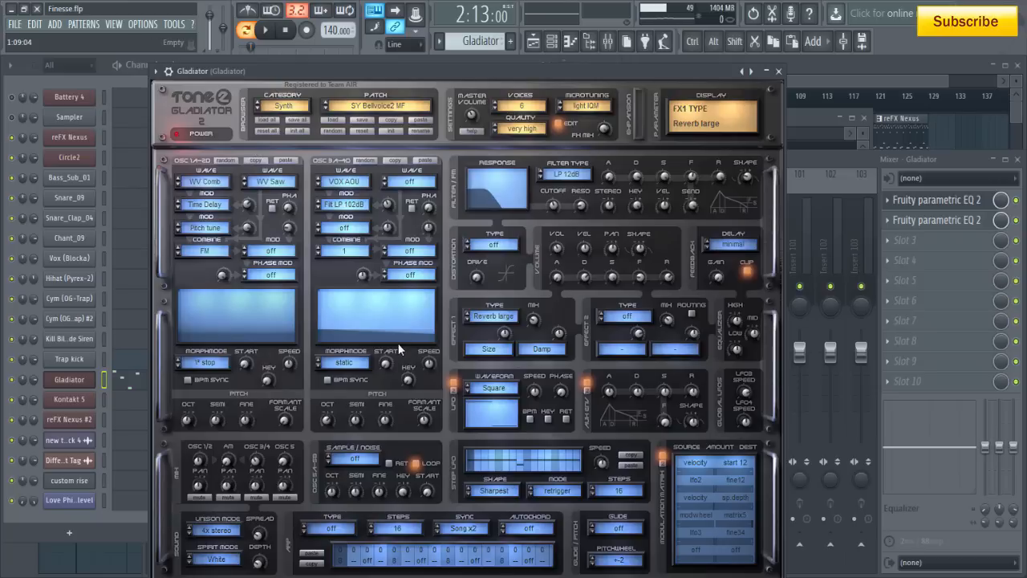
Play the Gladiator pattern to hear the SY Bellvoice2 MF patch, and close the synth
click(268, 32)
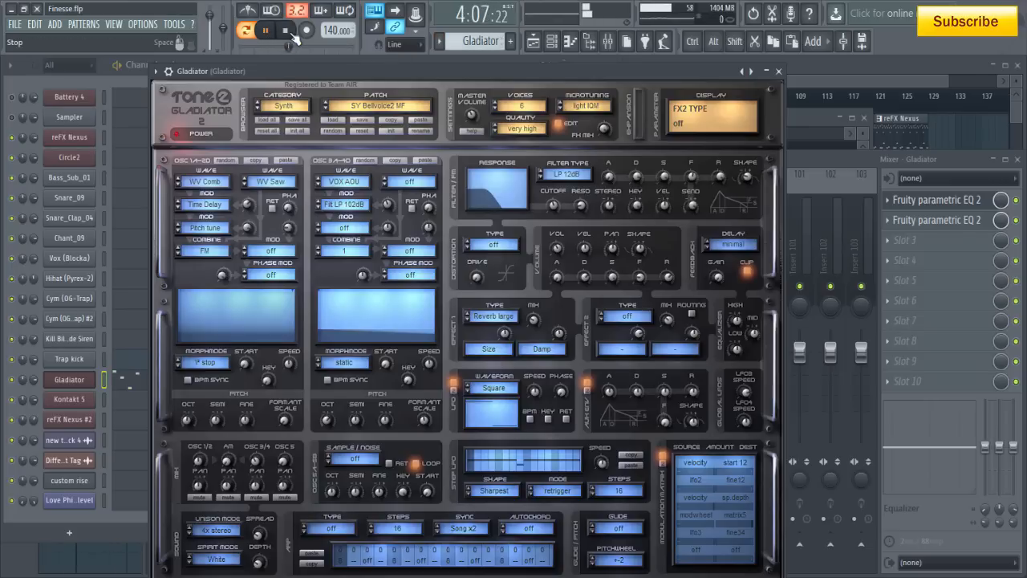
click(293, 32)
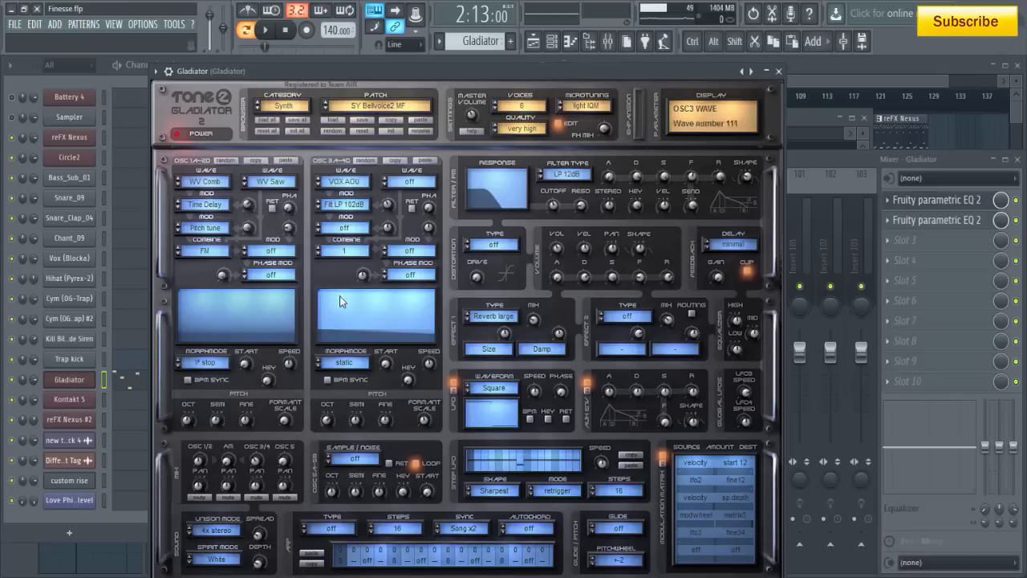
click(778, 70)
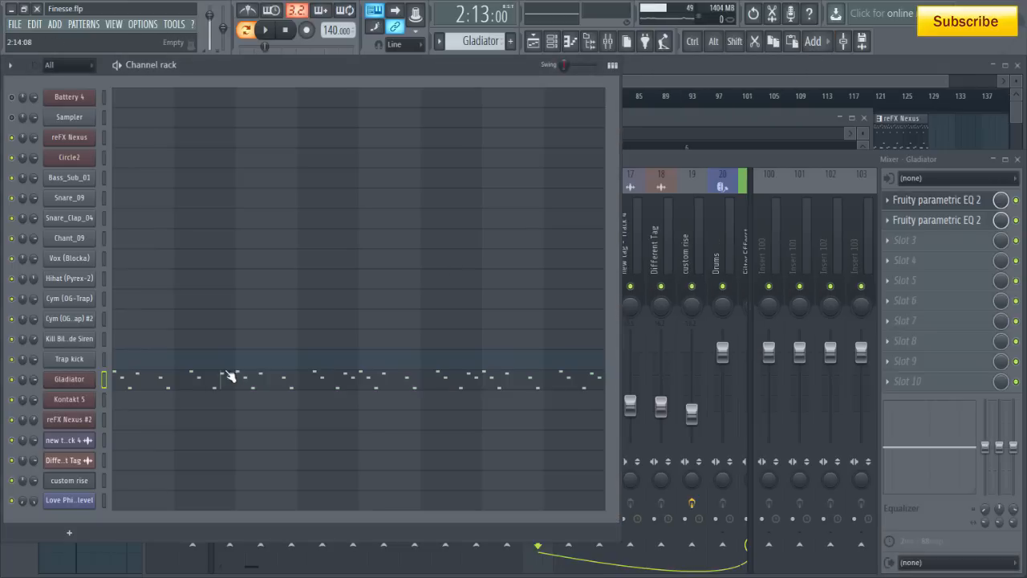
Open the Gladiator channel's notes in the piano roll and play the pattern while following them
click(230, 375)
scroll(206, 256, up, 3)
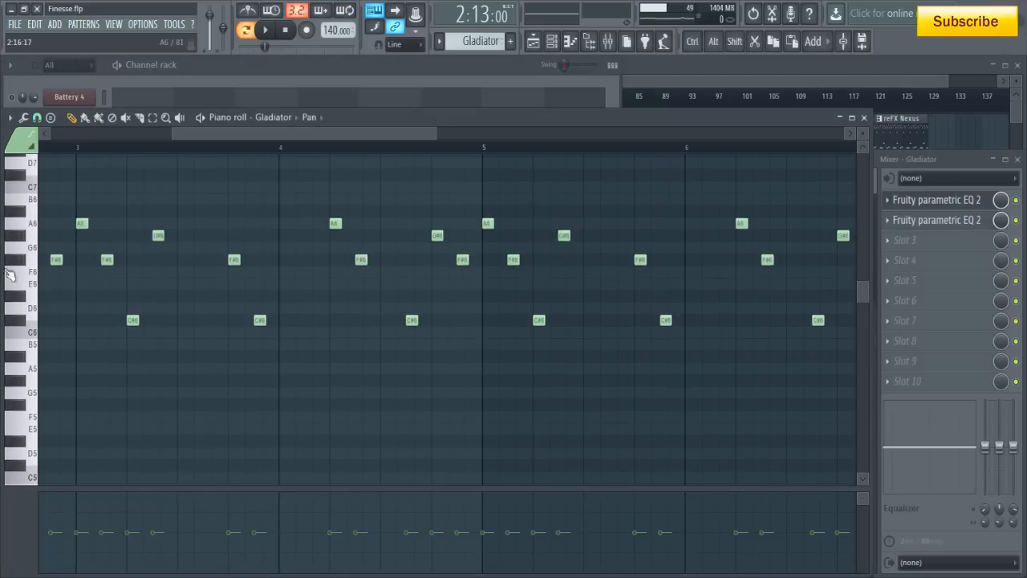
scroll(78, 249, up, 2)
key(space)
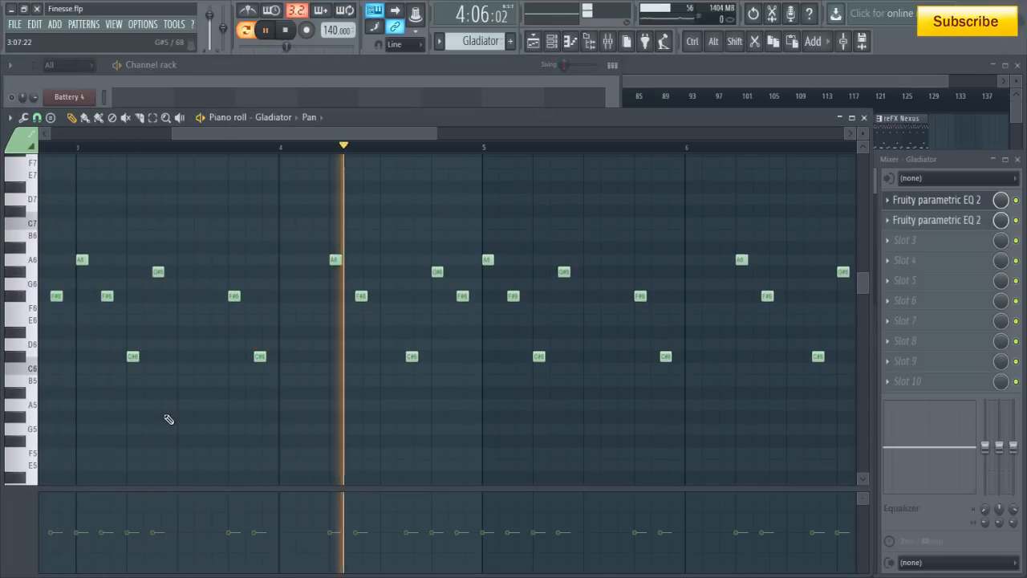
Stop playback and examine in the mixer how the Gladiator track is routed to the Filter Effect track
click(960, 159)
key(space)
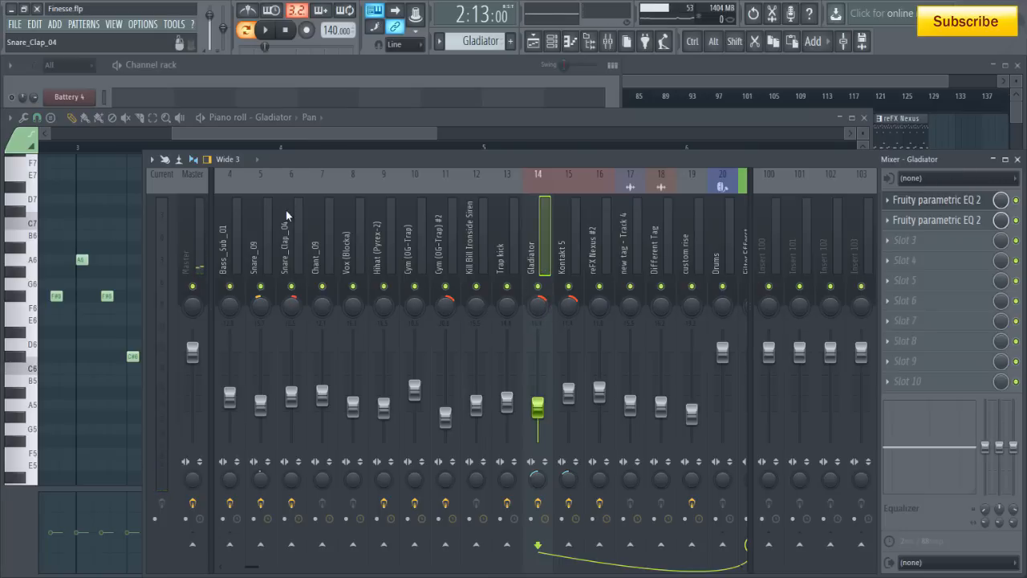
scroll(286, 225, left, 3)
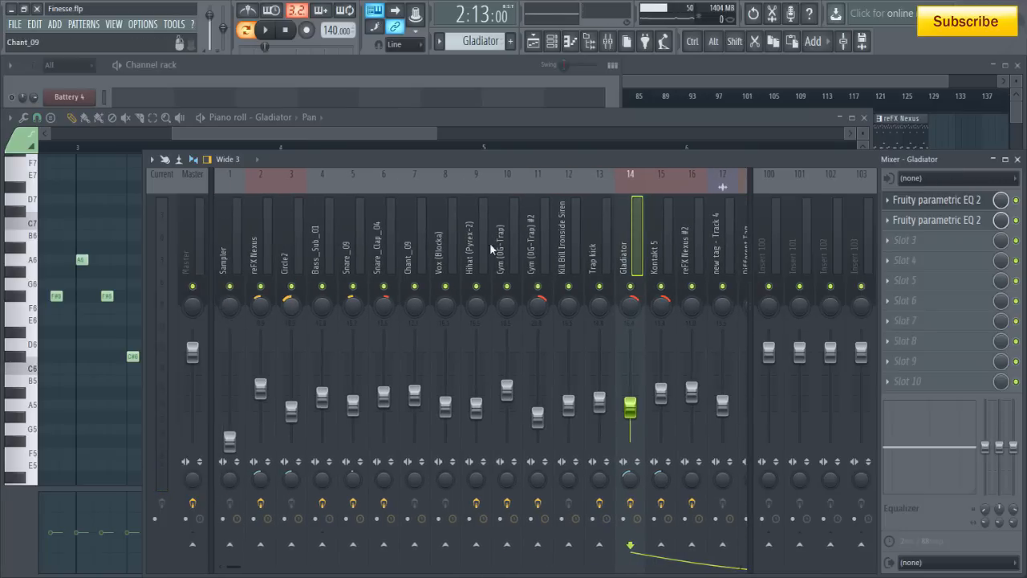
scroll(429, 257, right, 6)
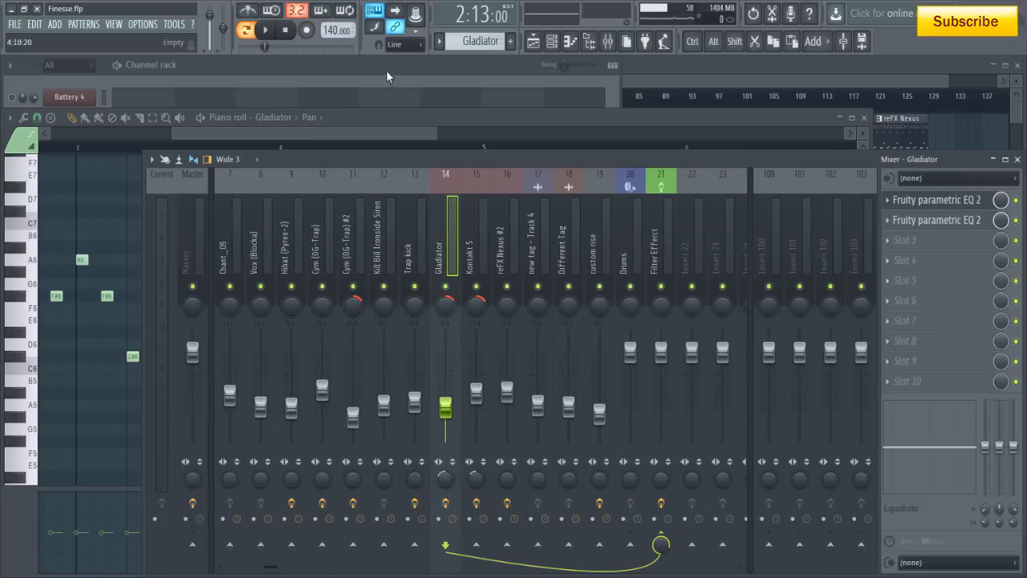
Inspect both Fruity parametric EQ 2 effects on the Gladiator mixer track
click(386, 70)
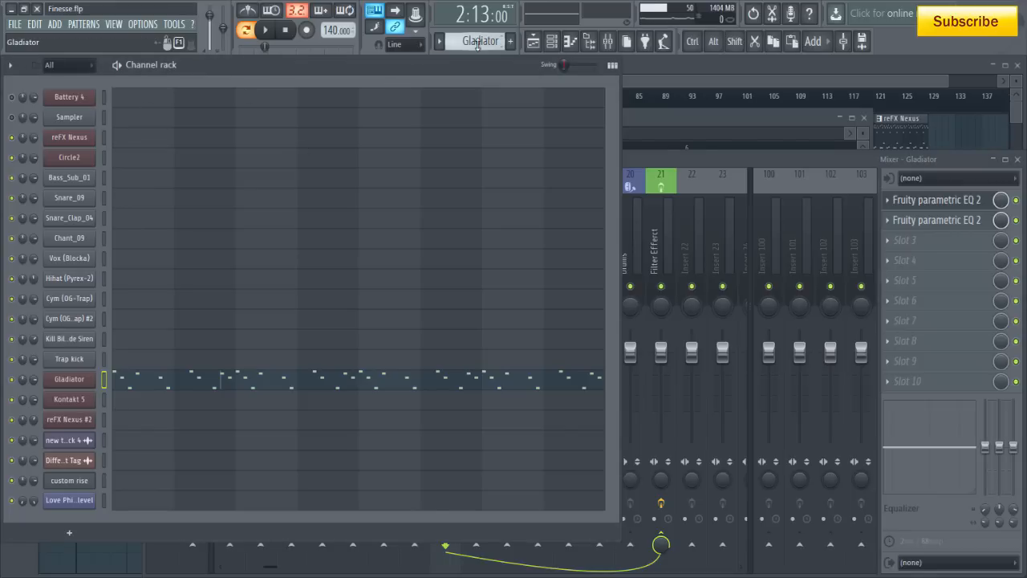
click(754, 156)
click(917, 225)
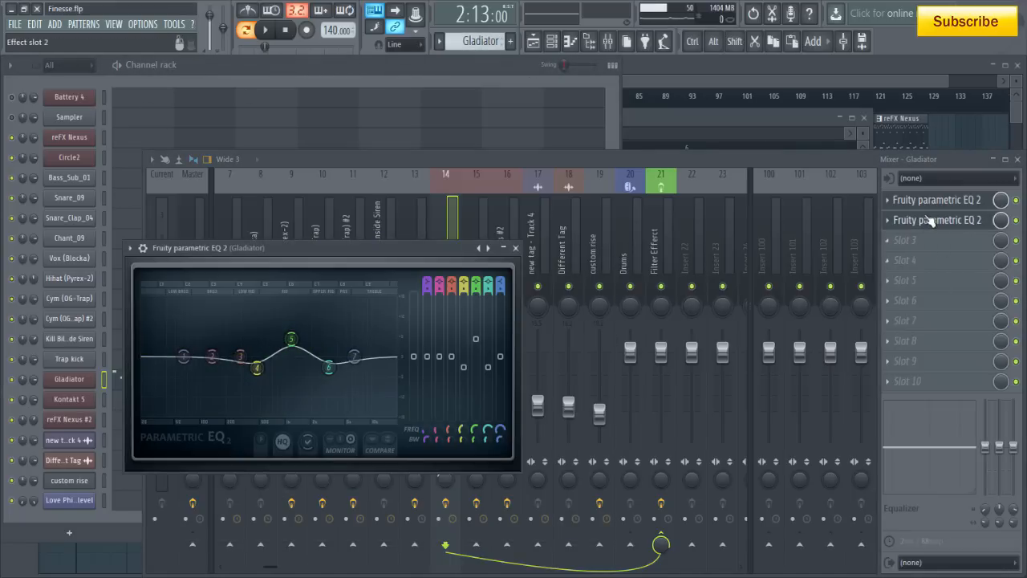
click(927, 211)
click(927, 208)
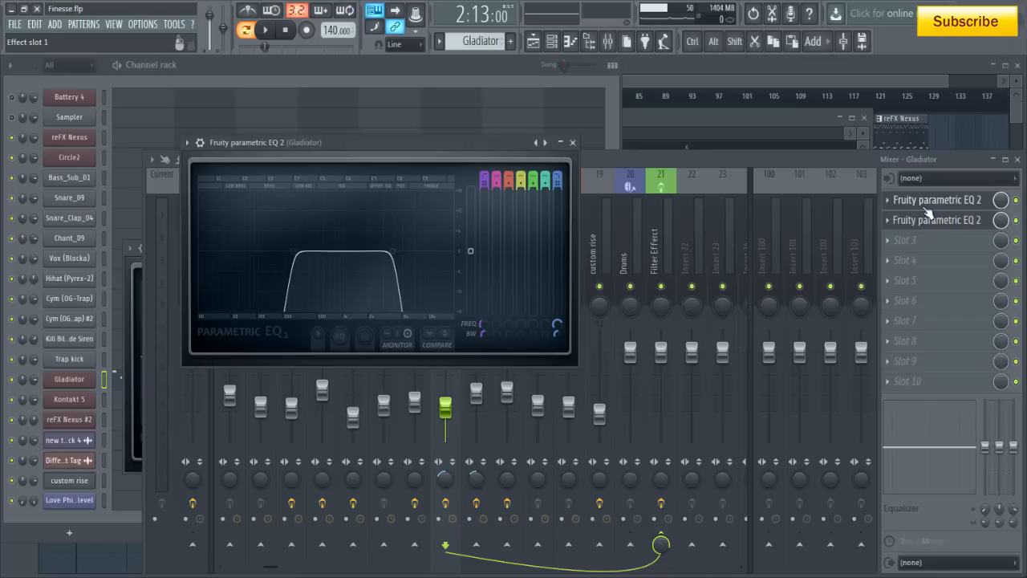
click(572, 142)
Switch to the Kontakt 5 pattern in the channel rack and play it
click(334, 67)
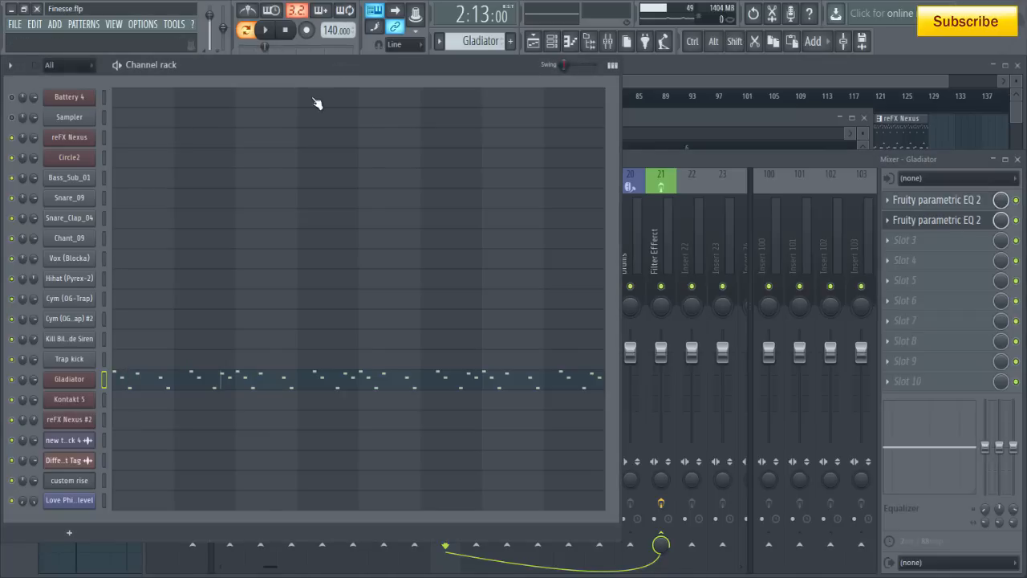
scroll(488, 44, down, 1)
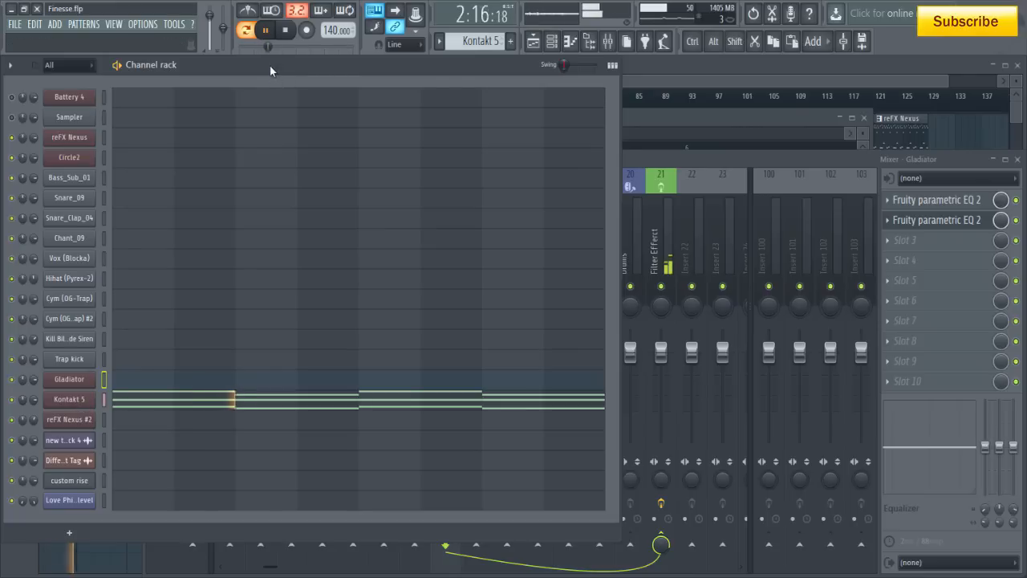
click(292, 42)
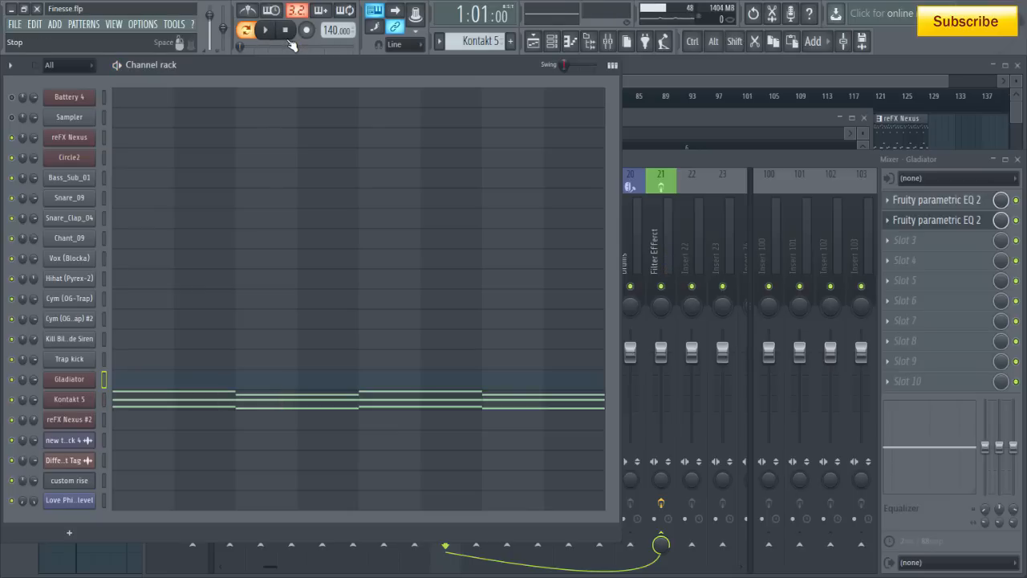
key(space)
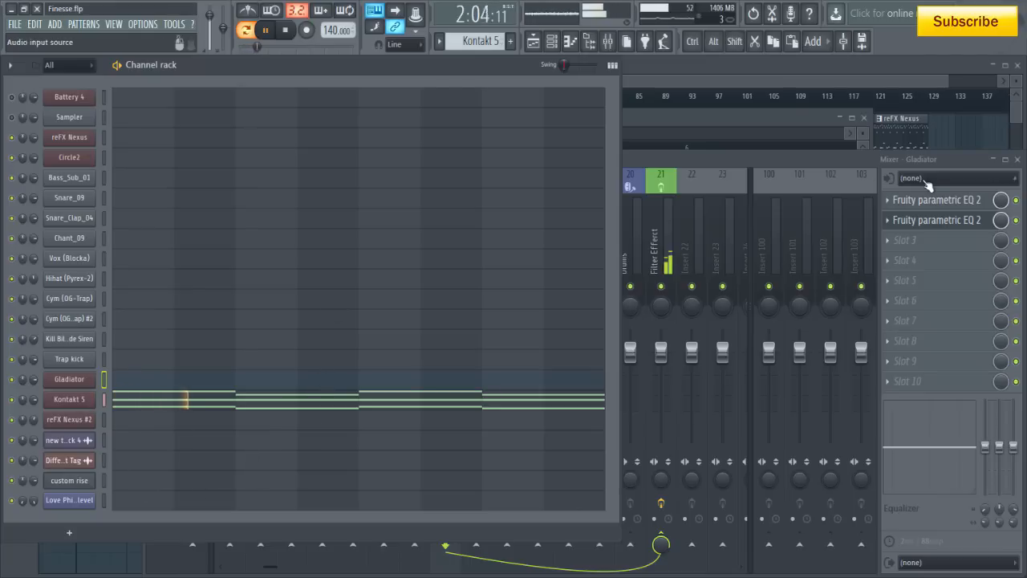
key(space)
Examine the Kontakt 5 chords across all eight bars in the piano roll, sounding the F#6, C#6 and A5 notes of the first chord
click(268, 406)
scroll(59, 170, up, 2)
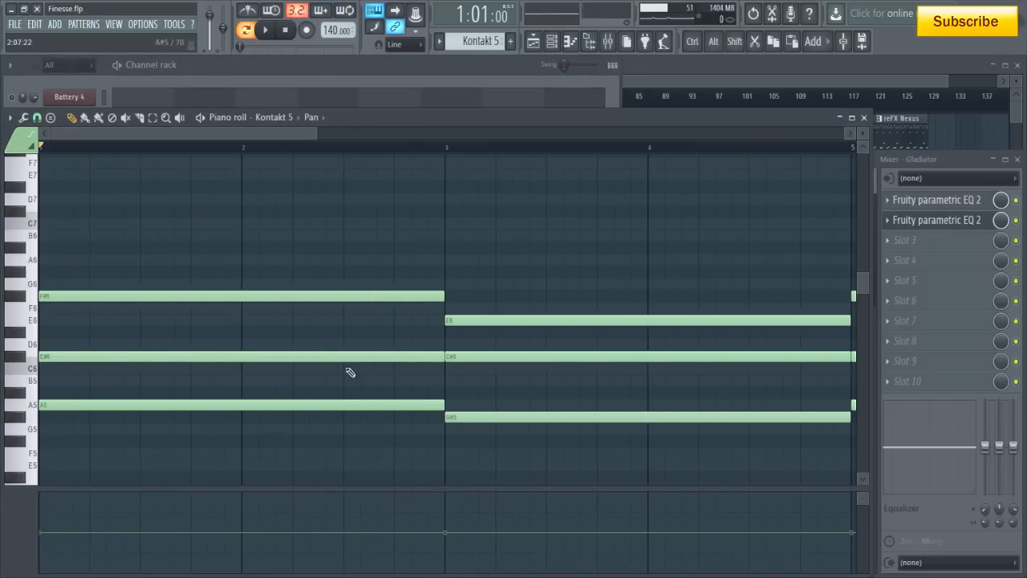
scroll(329, 405, down, 3)
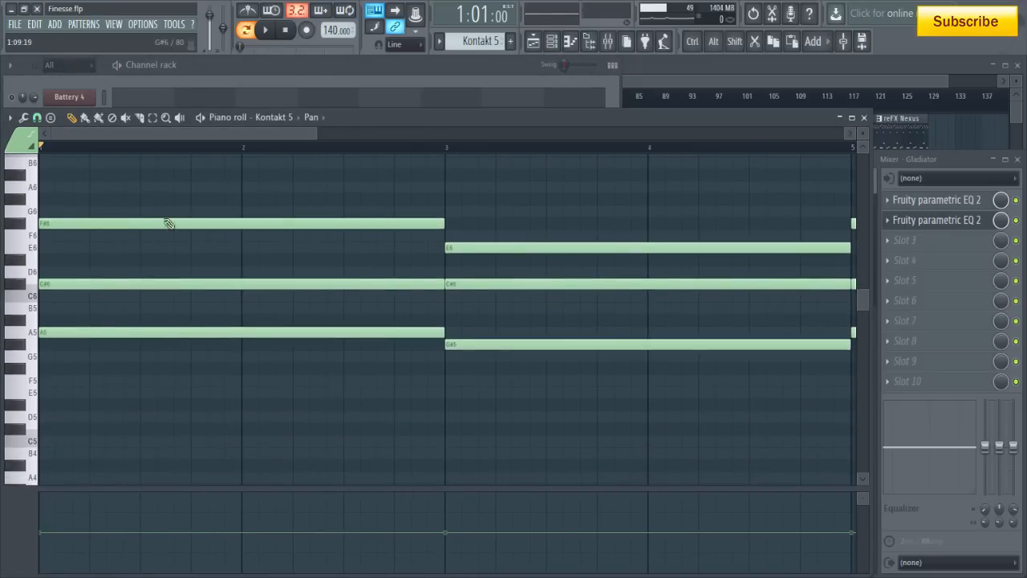
click(32, 227)
click(32, 294)
click(32, 331)
scroll(358, 149, down, 4)
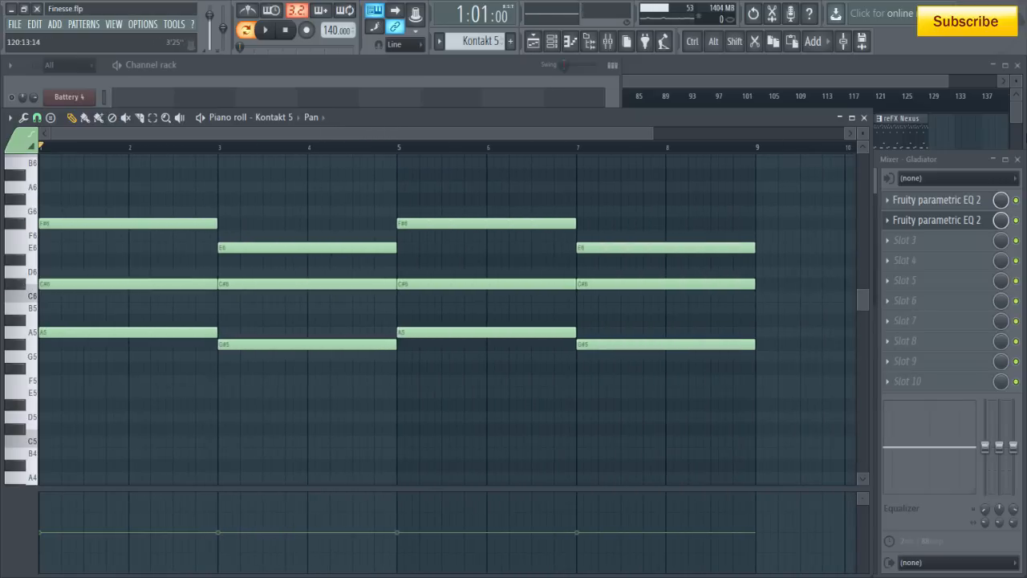
click(953, 167)
click(947, 203)
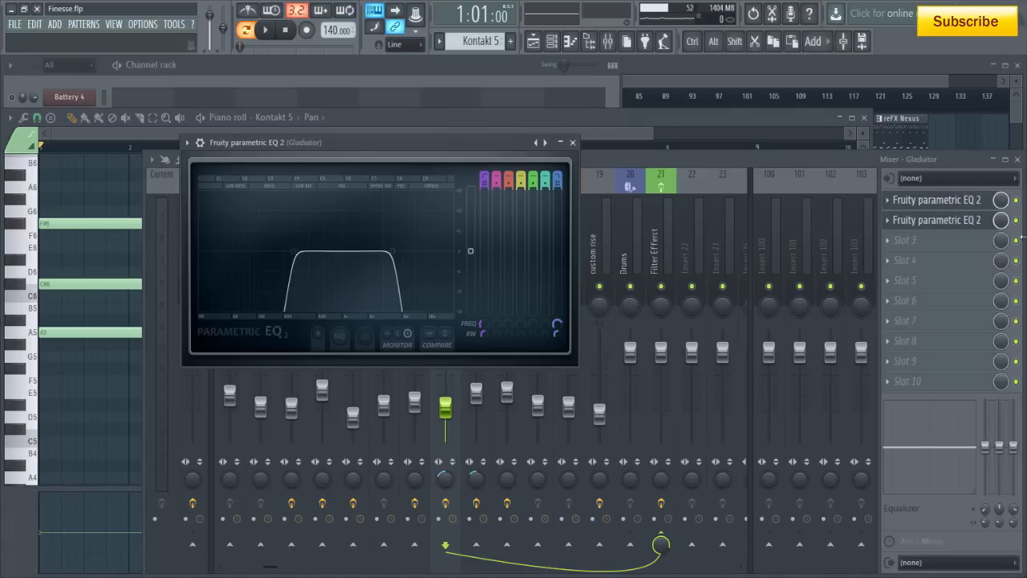
click(961, 225)
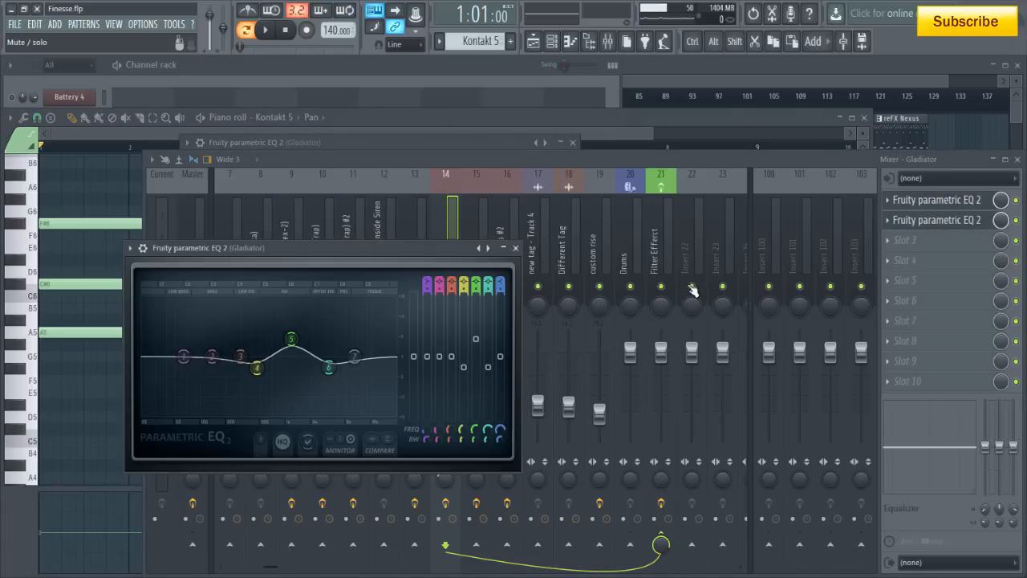
Select the Kontakt 5 mixer track and inspect both of its Fruity parametric EQ 2 effects while the pattern plays
click(482, 227)
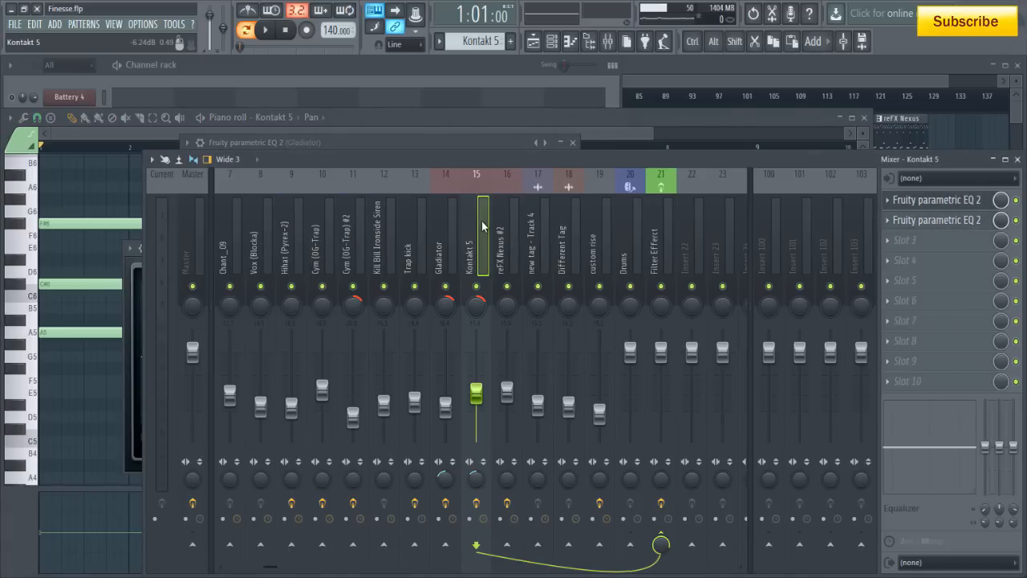
click(915, 202)
key(space)
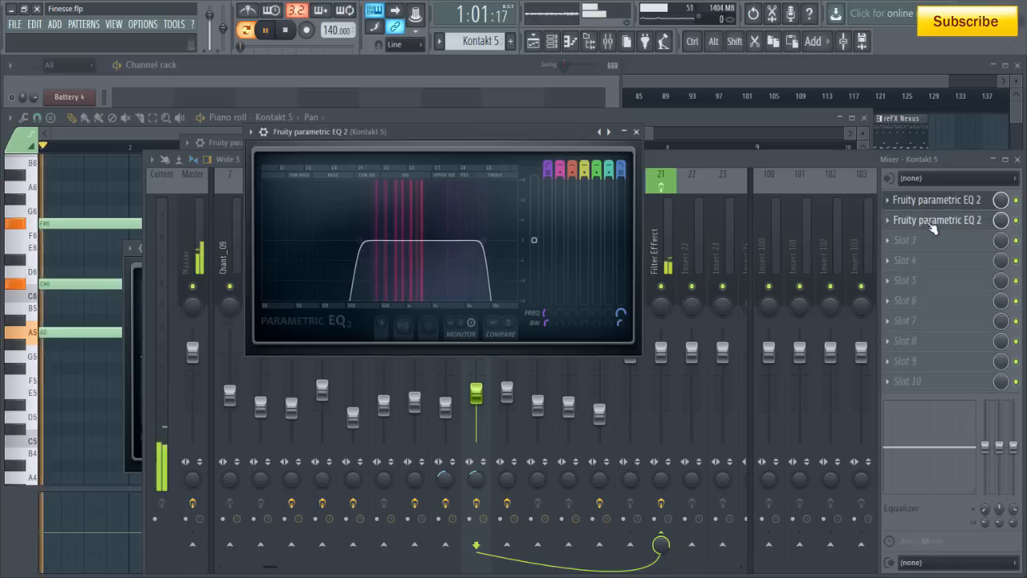
click(932, 225)
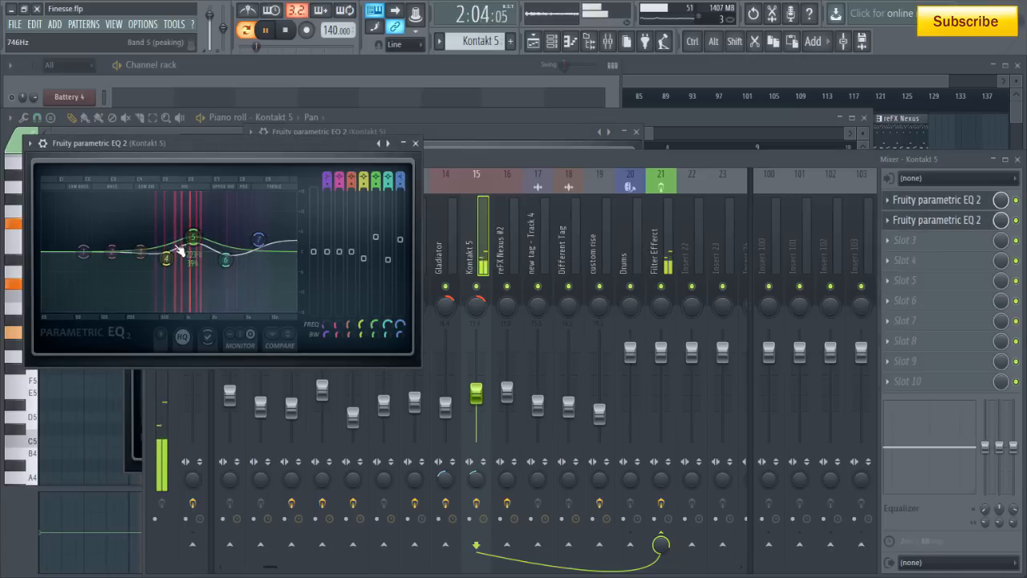
drag(268, 148, 500, 243)
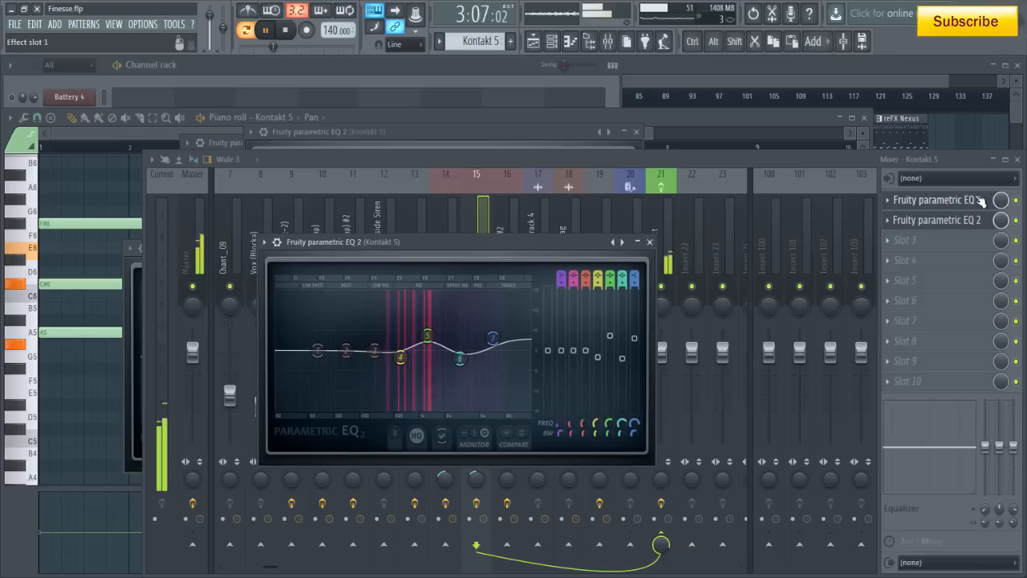
click(970, 201)
click(969, 201)
key(space)
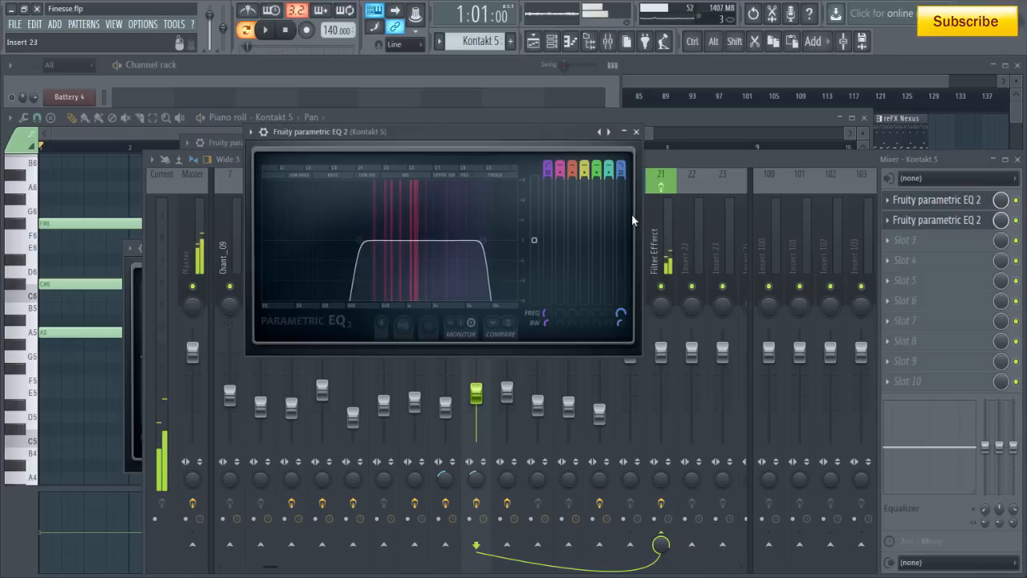
Reposition the first Kontakt 5 Fruity parametric EQ 2 window and set it to Detached
drag(517, 133, 417, 140)
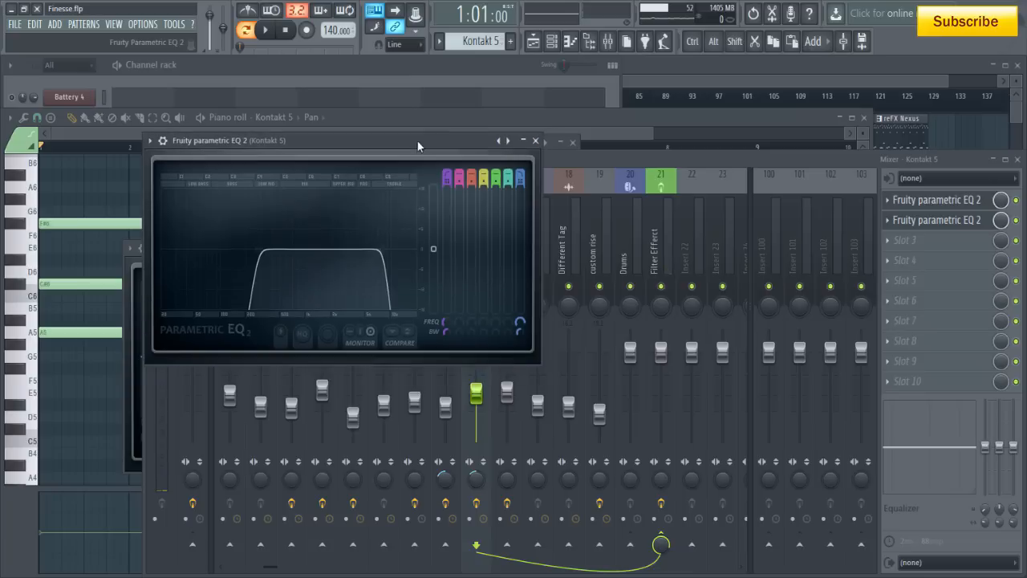
click(149, 141)
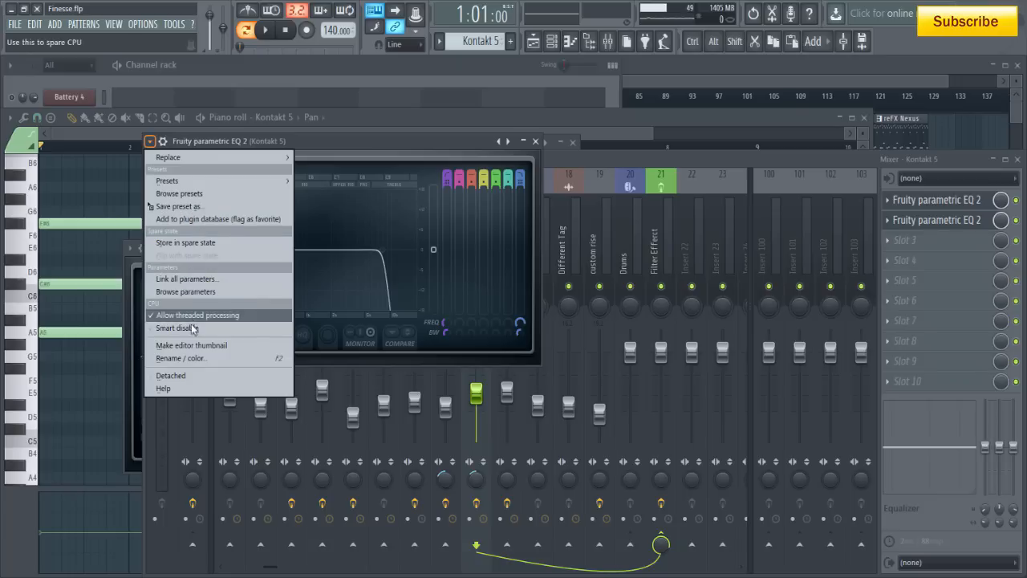
click(181, 374)
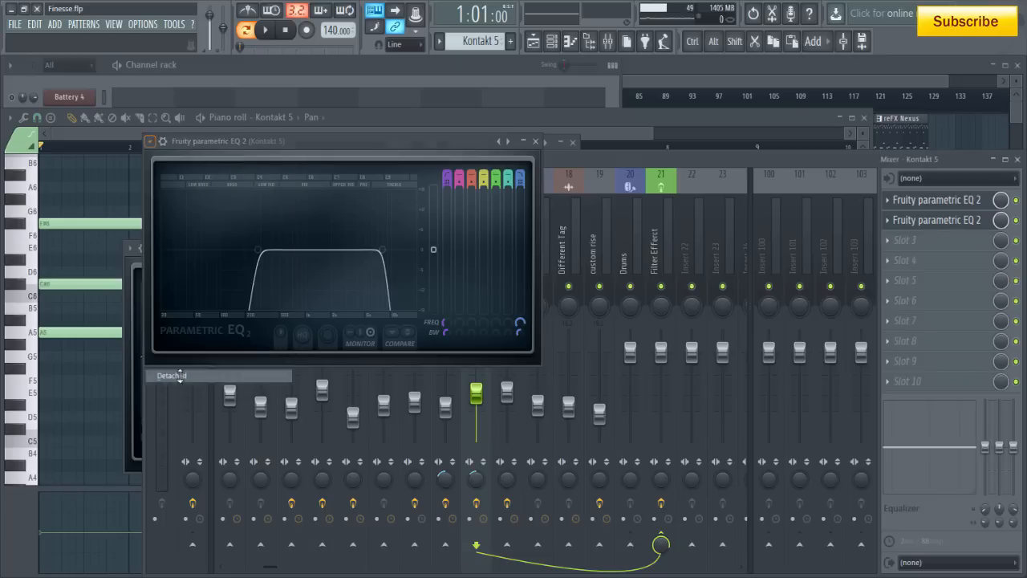
Show the second Kontakt 5 equalizer beside the first, play the pattern to compare both, and close the two windows
click(979, 222)
drag(562, 263, 702, 353)
key(space)
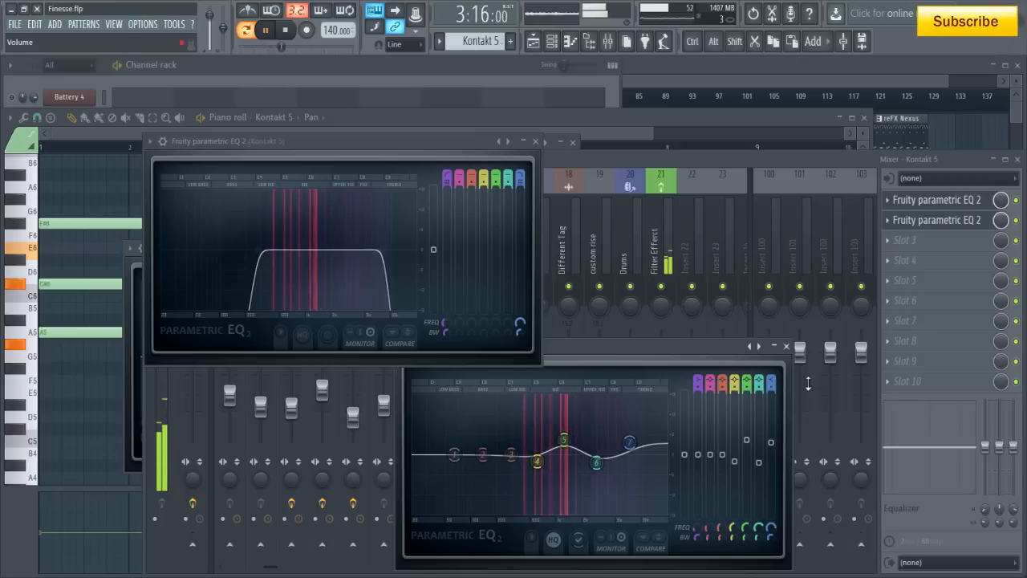
key(space)
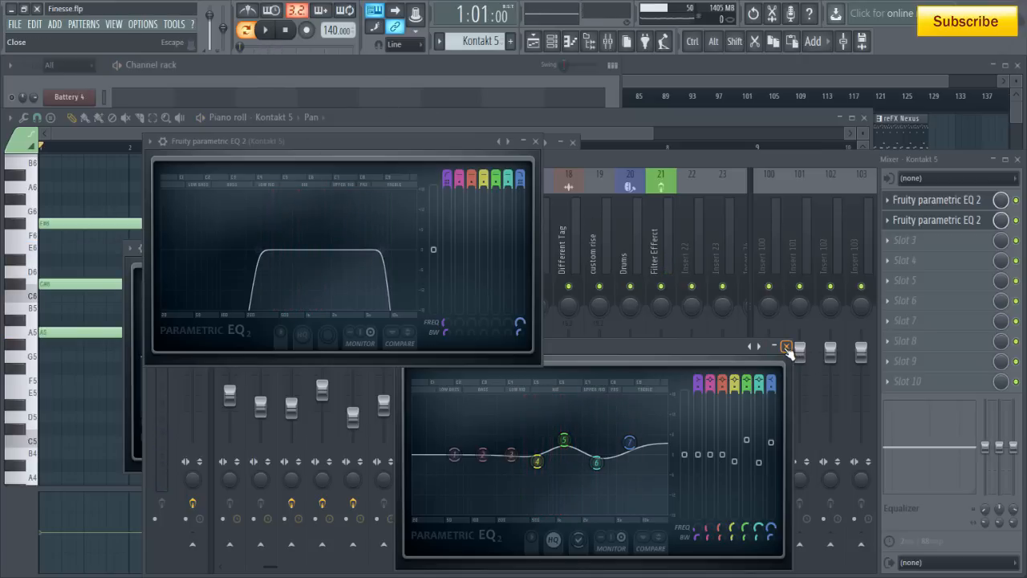
click(787, 347)
click(535, 143)
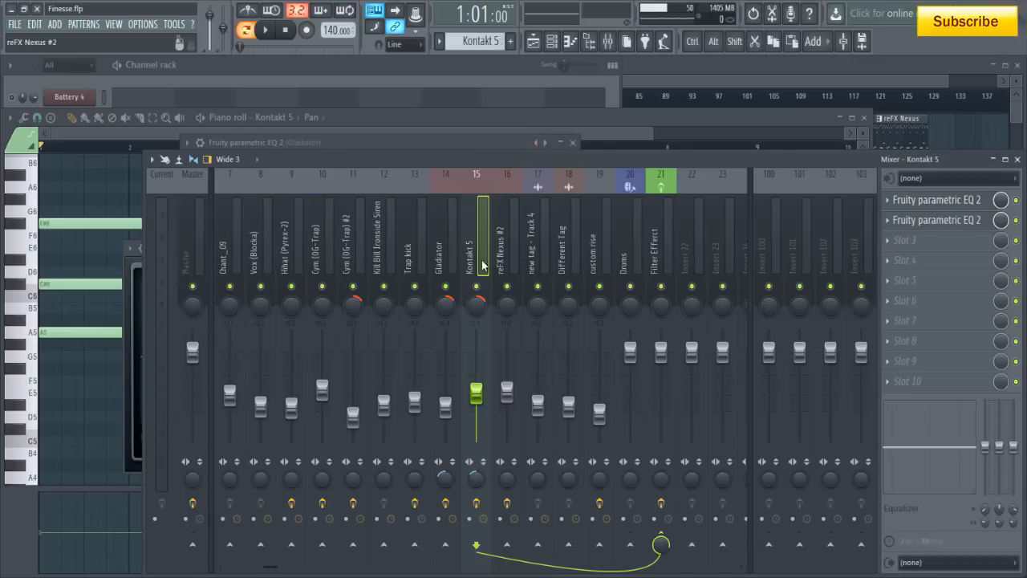
Turn off the Detached option on the first Kontakt 5 equalizer and open the second one to compare the window behaviour
click(947, 201)
click(149, 141)
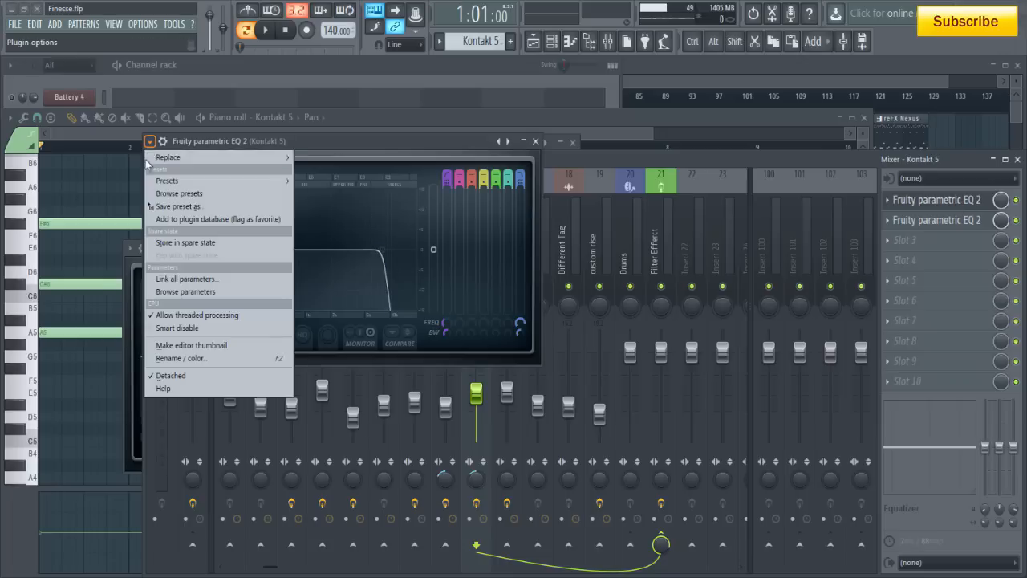
click(159, 378)
click(923, 222)
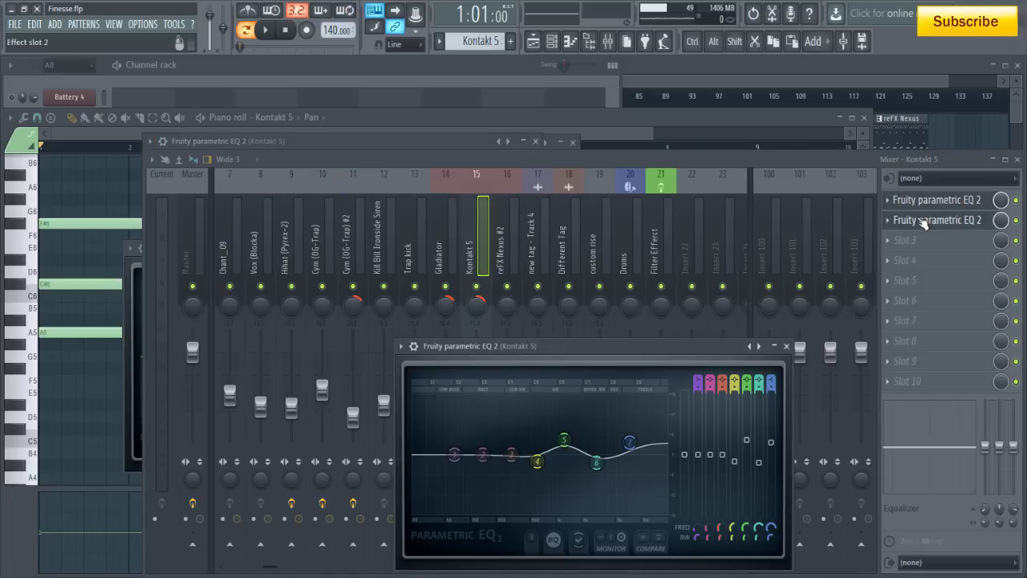
Bring back the first Kontakt 5 equalizer window and set it to Detached again
click(925, 199)
click(927, 201)
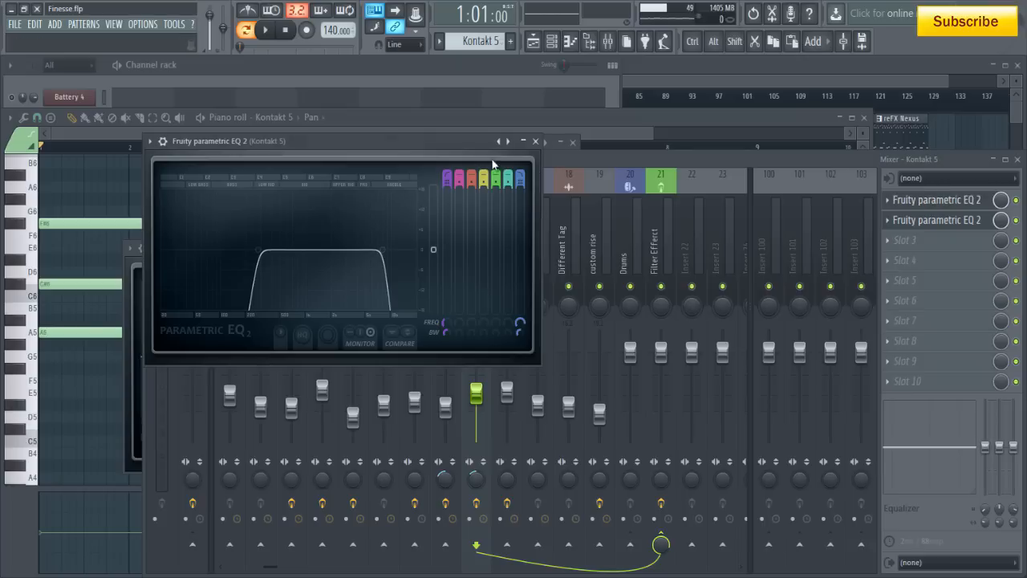
click(150, 142)
click(167, 376)
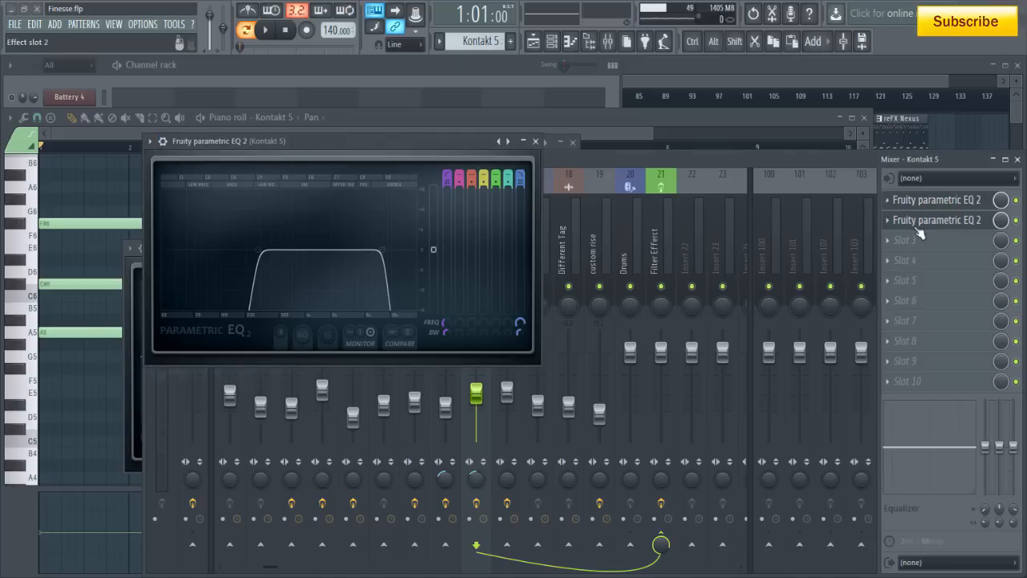
Show the second Kontakt 5 Fruity parametric EQ 2 beside the first, play the pattern to watch both, and close both windows
click(920, 222)
drag(575, 352, 650, 330)
key(space)
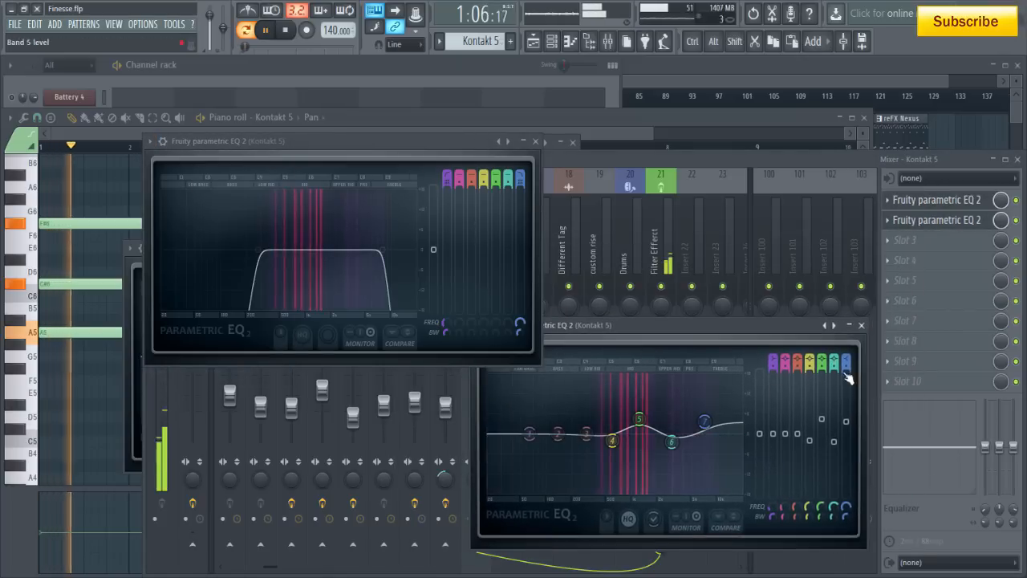
key(space)
click(862, 325)
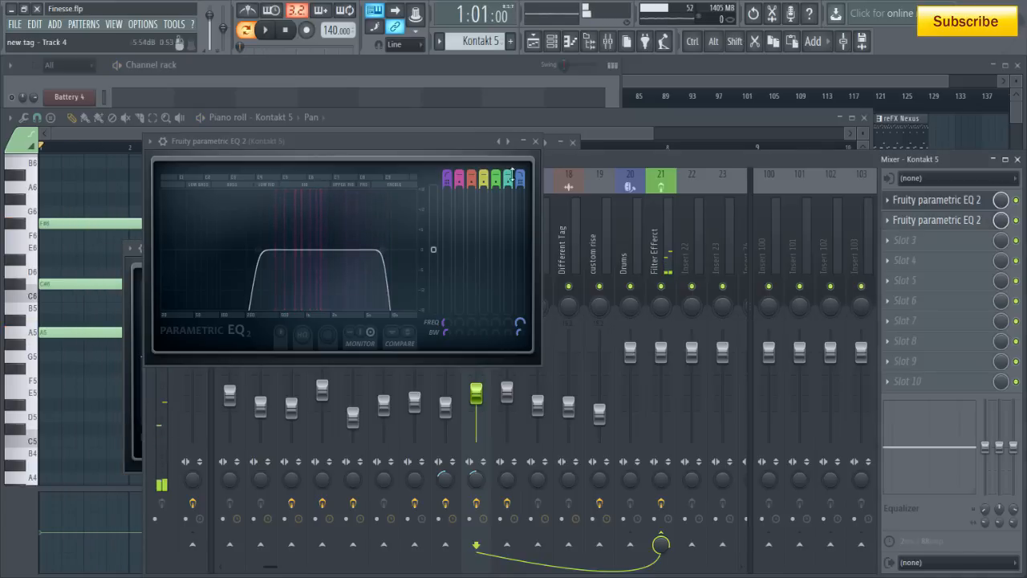
click(537, 142)
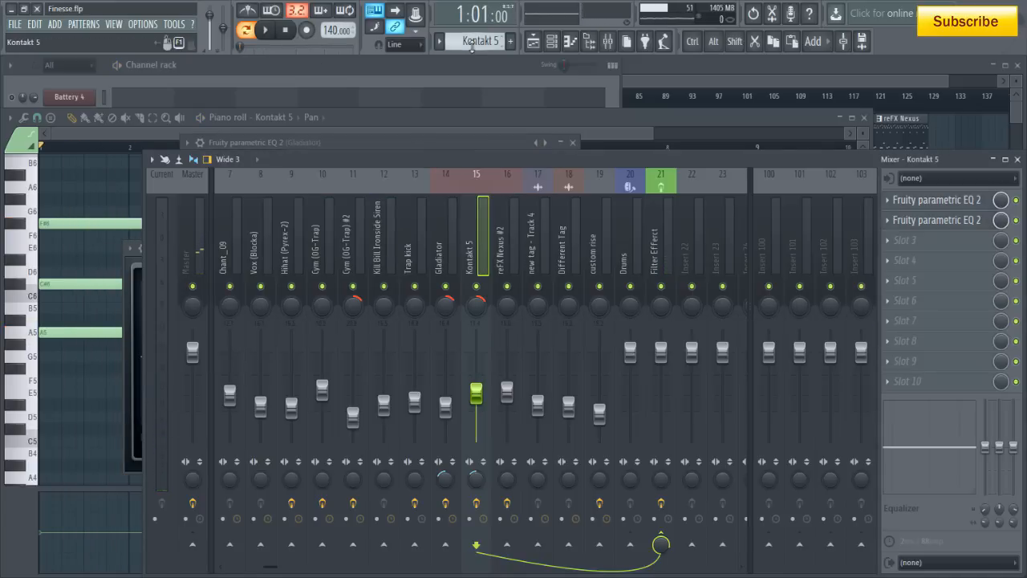
Switch to the reFX Nexus #2 pattern and review its LD Theme Init 1 preset in the Nexus Dance Leads category
scroll(474, 45, down, 1)
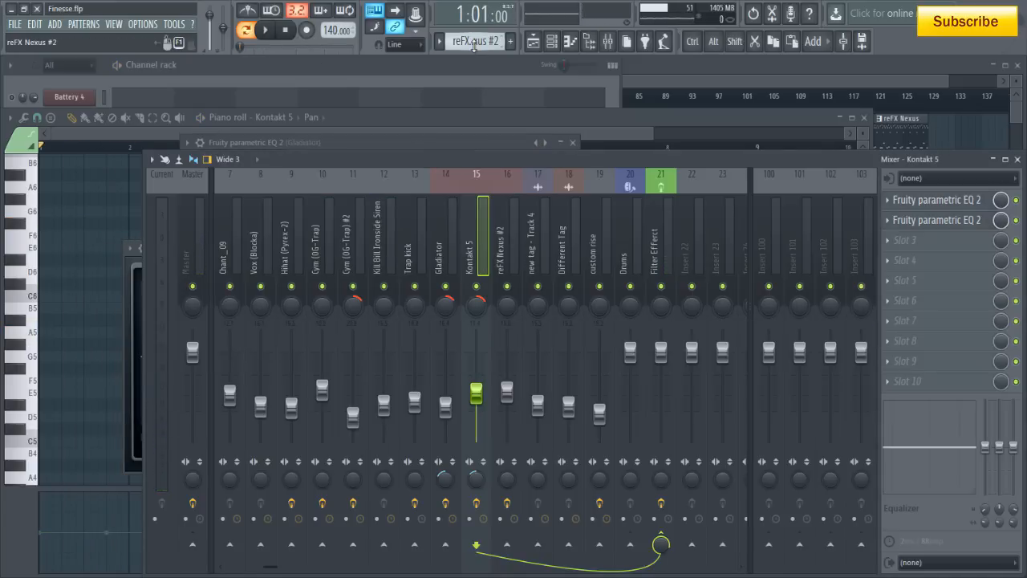
click(447, 86)
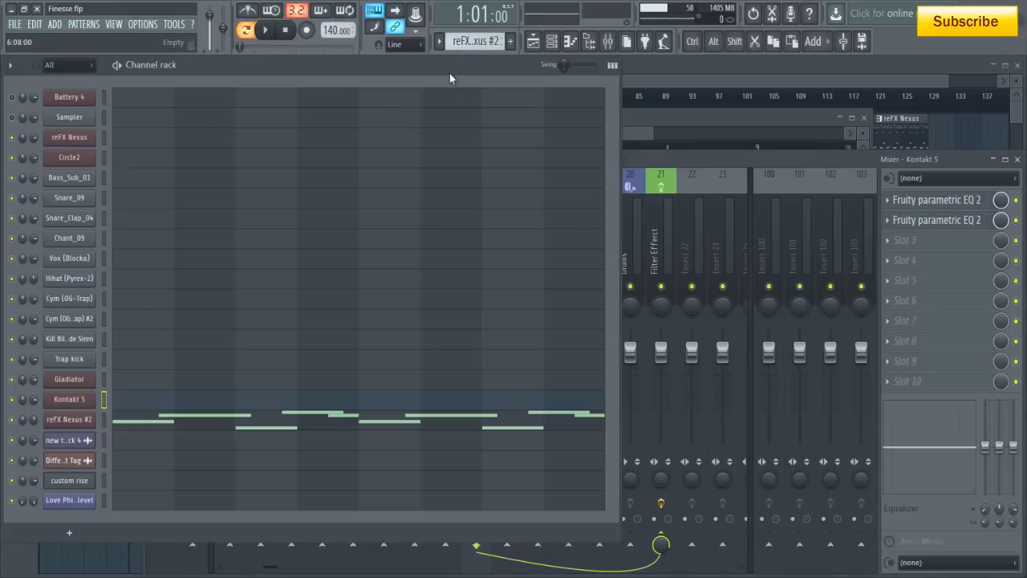
click(70, 419)
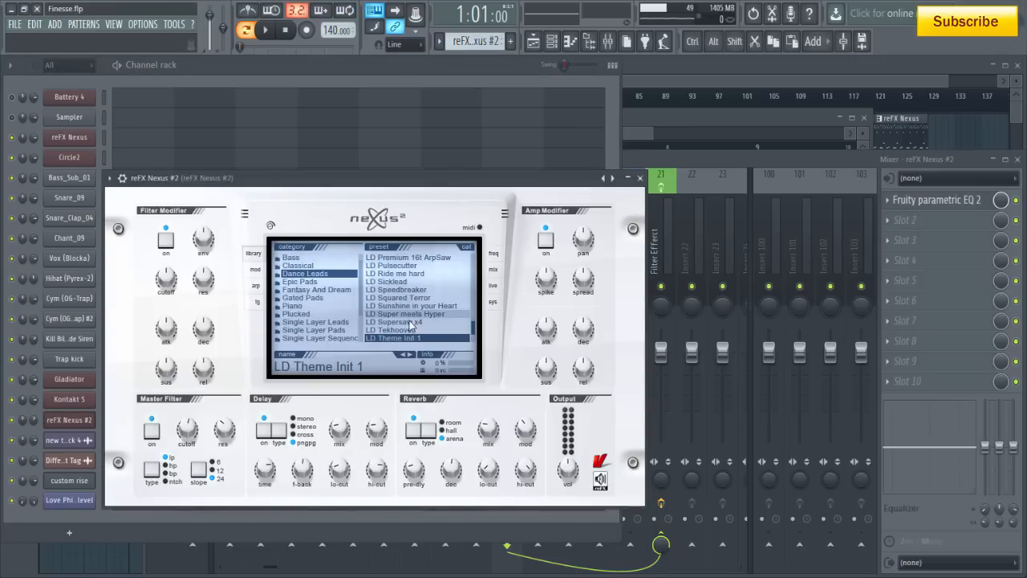
scroll(381, 325, down, 3)
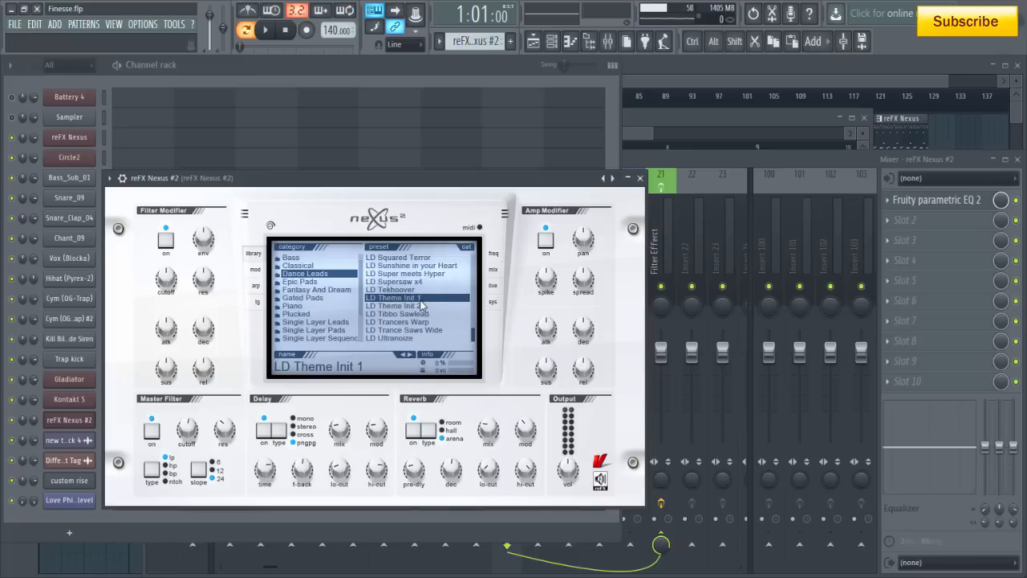
click(639, 177)
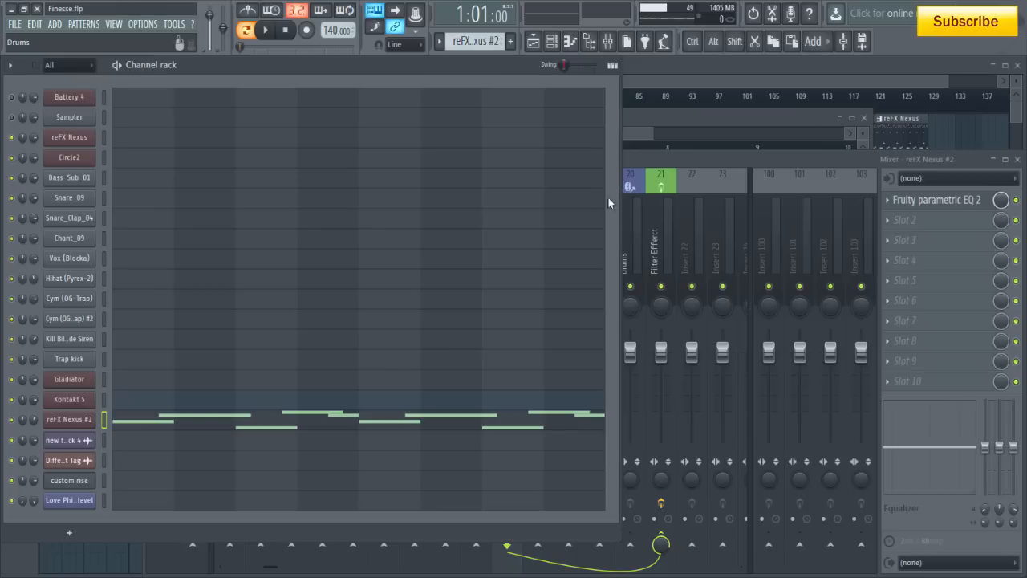
Listen to the reFX Nexus #2 pattern, inspect its Fruity parametric EQ 2 curve, and return to the channel rack
click(266, 29)
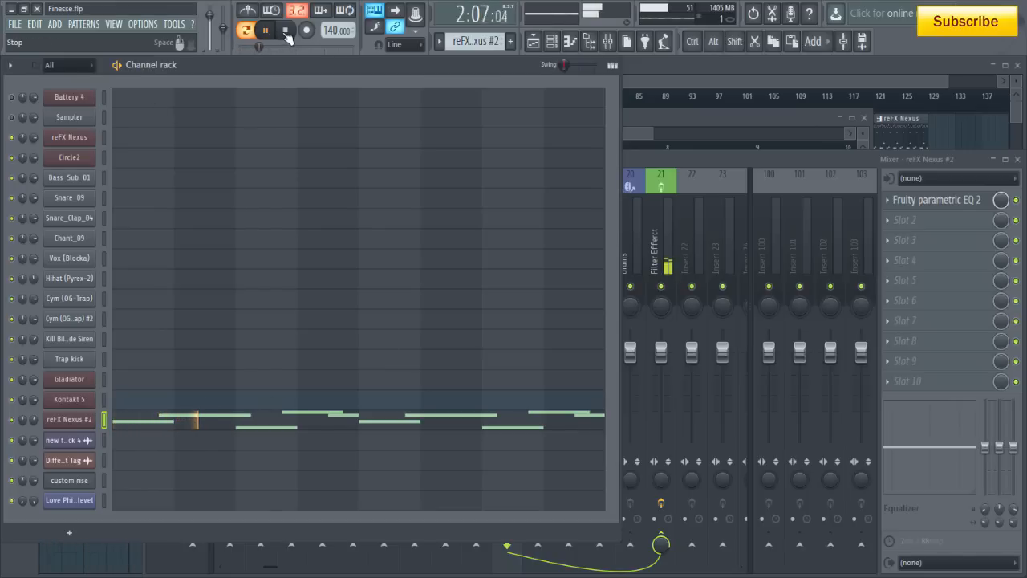
click(285, 32)
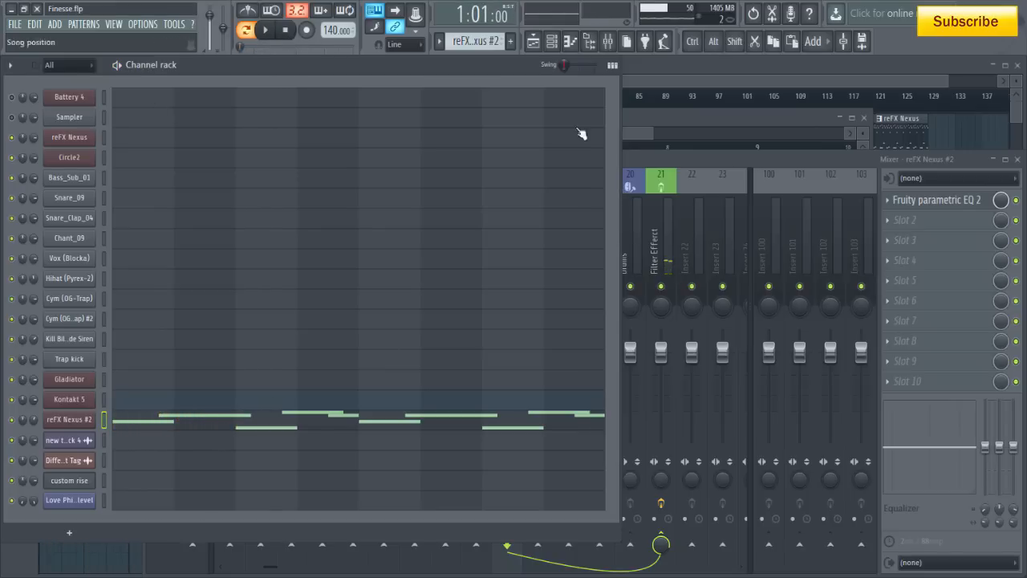
click(905, 201)
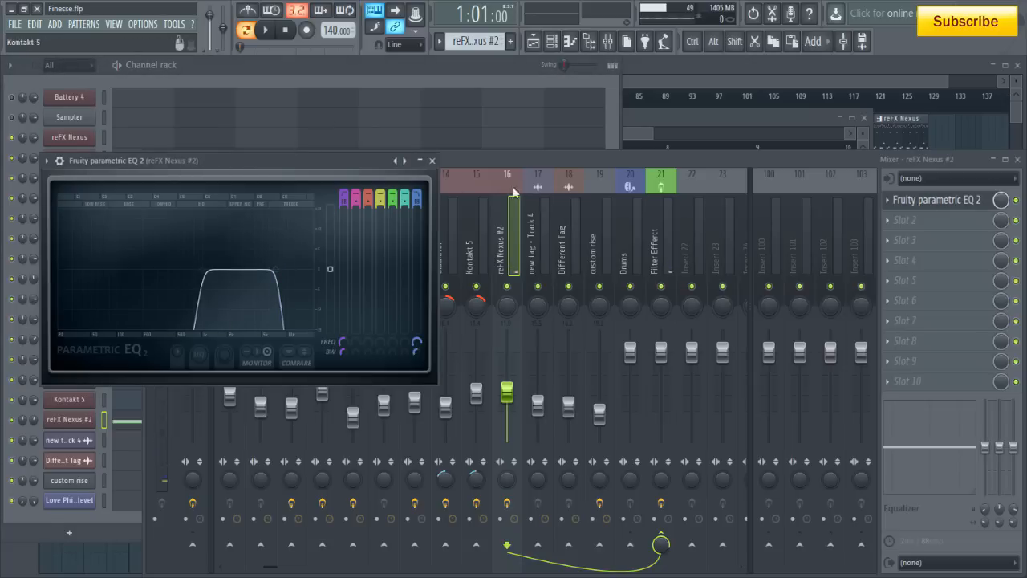
click(518, 163)
click(243, 71)
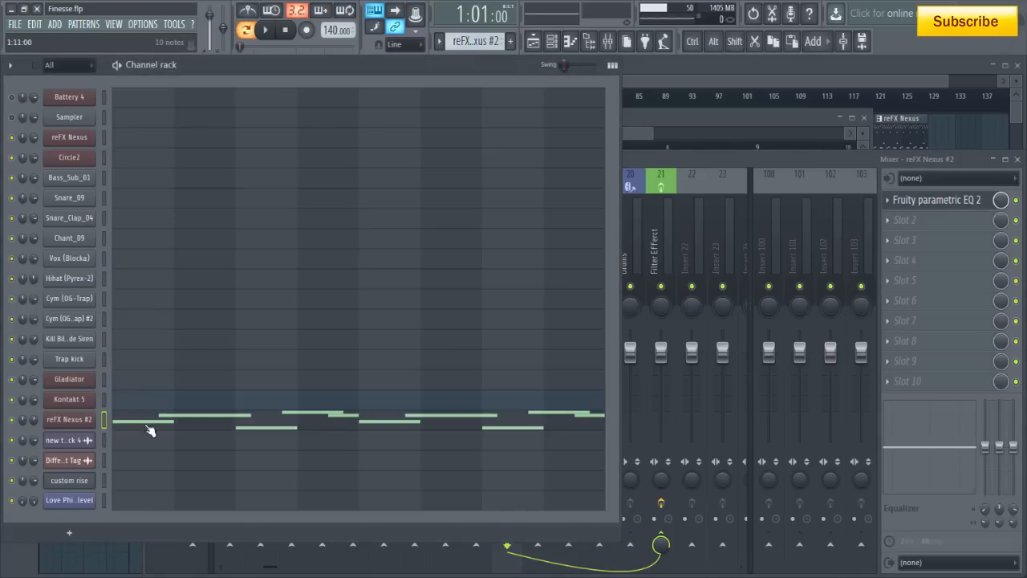
Open the reFX Nexus #2 notes in the piano roll and examine the overlapping F#7 and G#7 notes
click(151, 431)
scroll(220, 329, up, 4)
scroll(200, 321, down, 1)
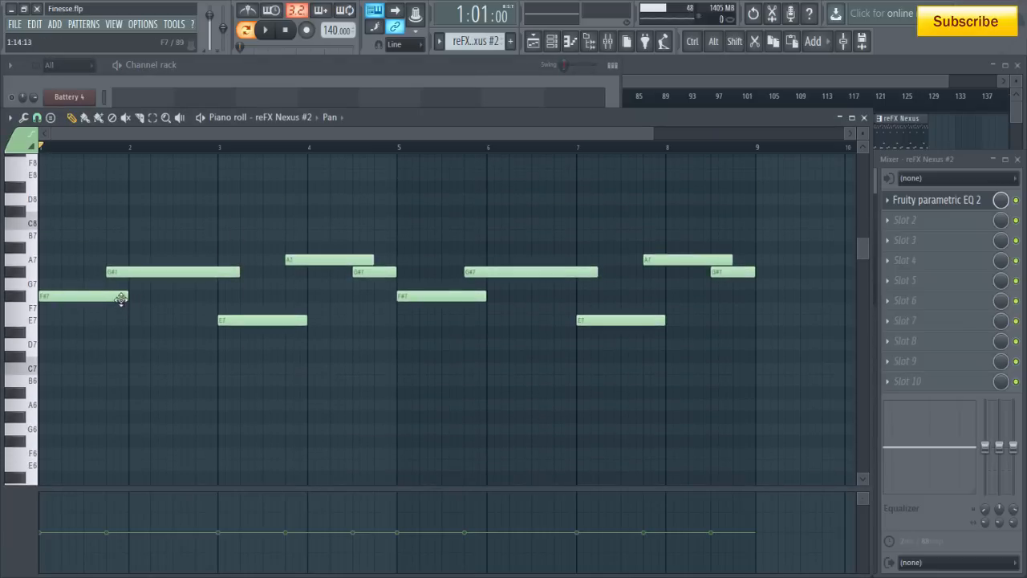
mouse_move(127, 298)
mouse_down()
mouse_move(102, 299)
mouse_move(126, 303)
mouse_up()
click(398, 82)
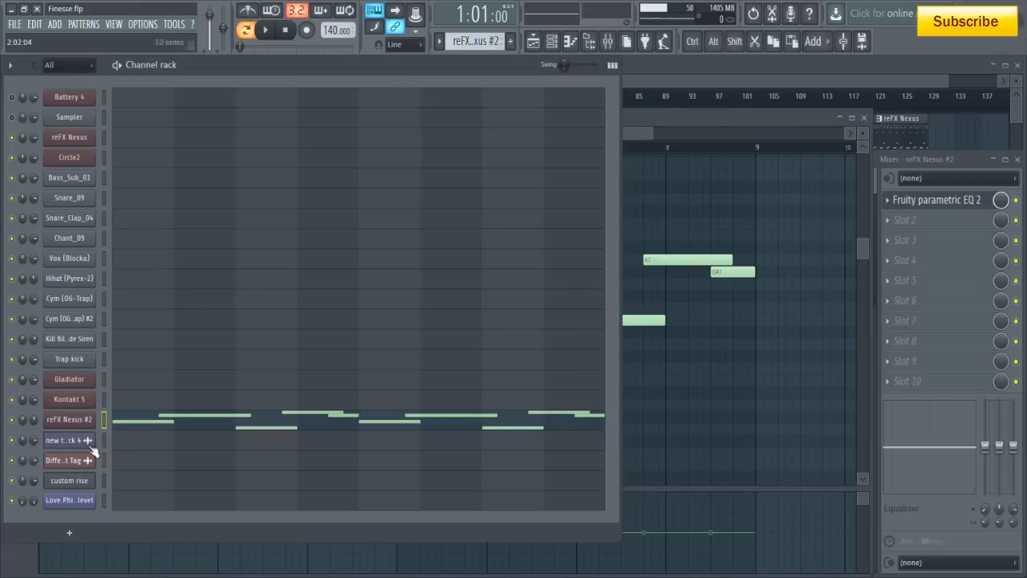
click(633, 120)
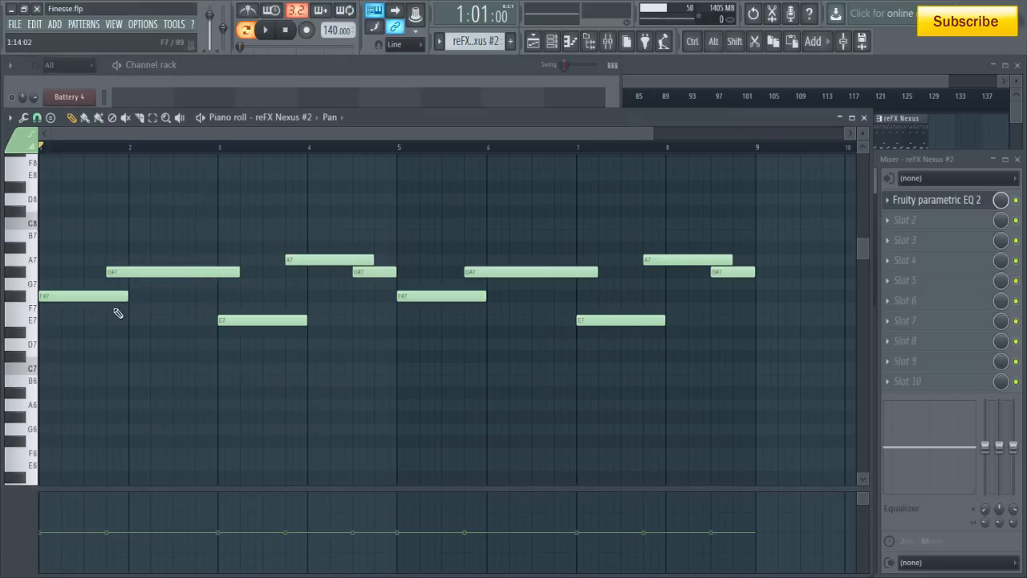
Play the pattern with the first F#7 note ending where G#7 begins, extend that note back to bar 2, and replay it
key(space)
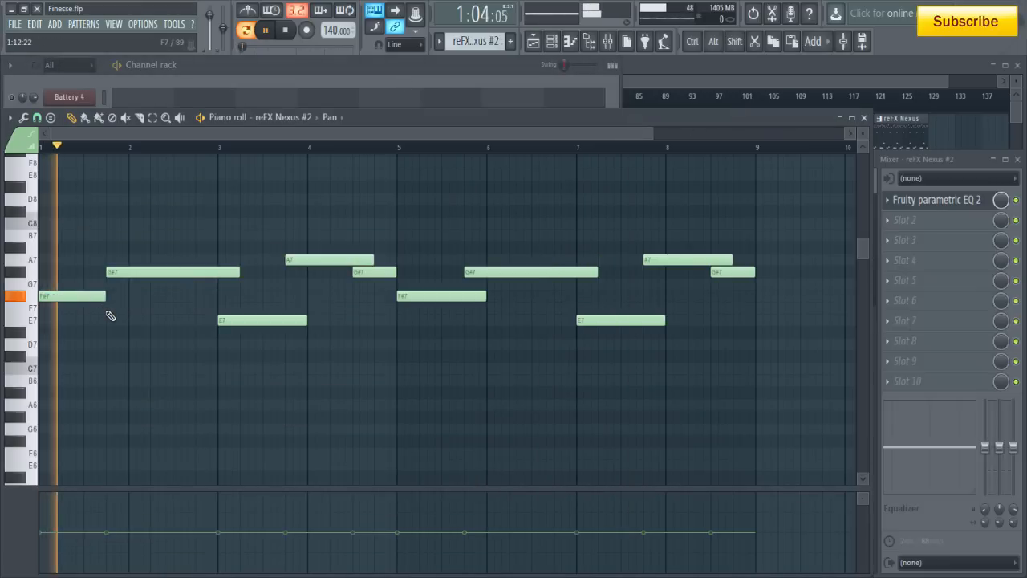
key(space)
drag(106, 297, 132, 299)
key(space)
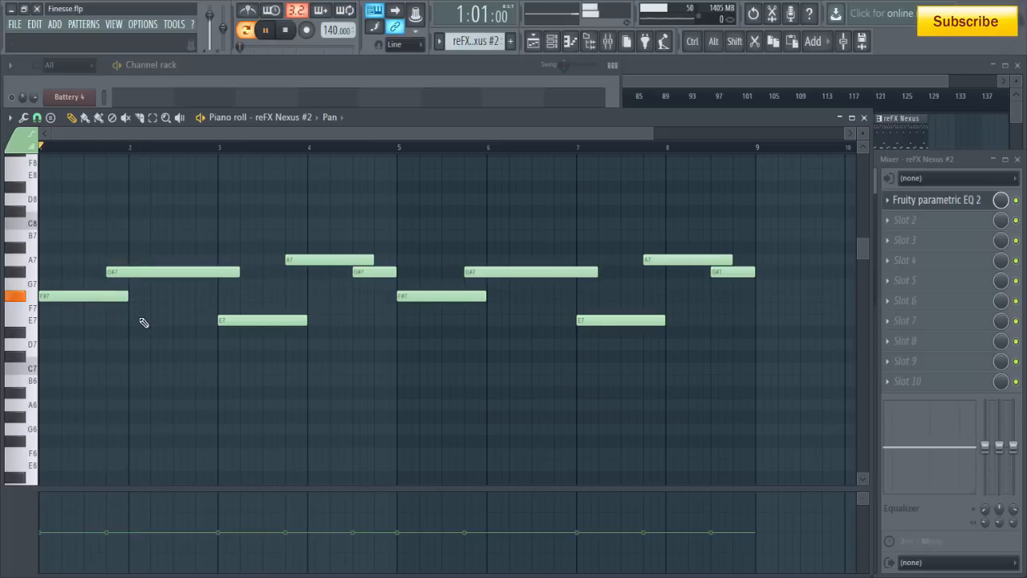
key(space)
click(444, 65)
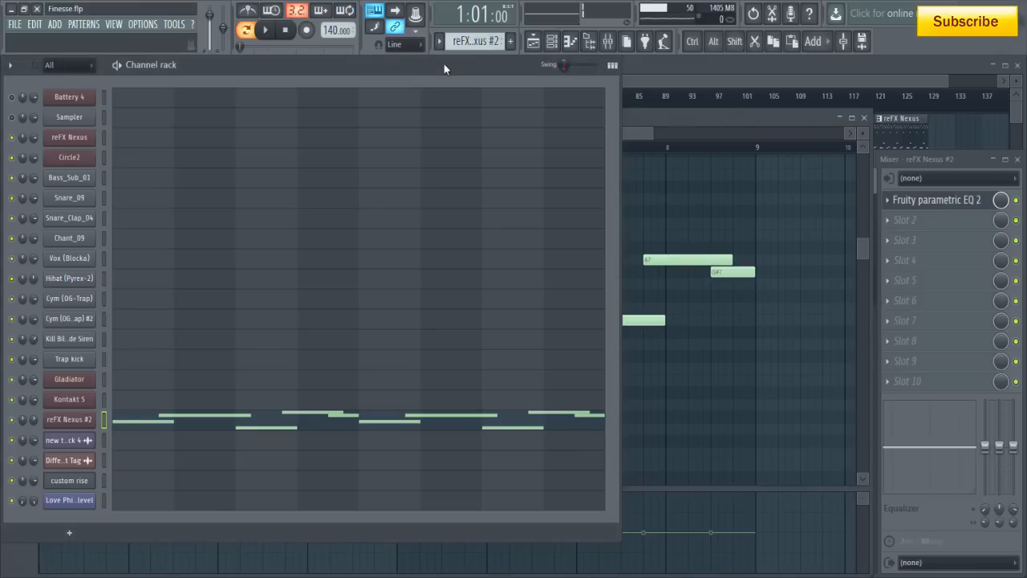
click(649, 133)
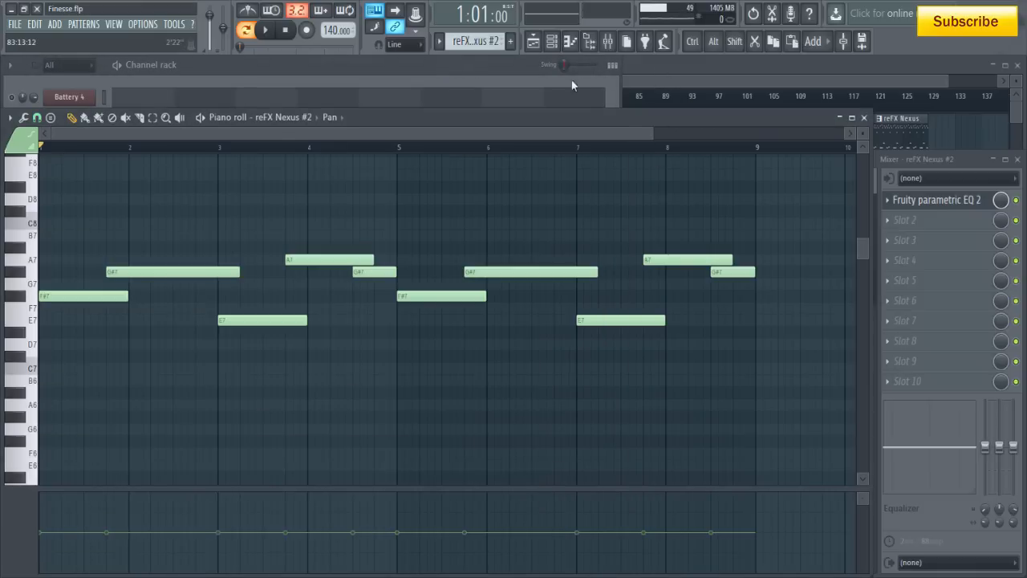
Look through the playlist arrangement from Track 1 down to the Love Philter mix level envelope on Track 20
click(709, 77)
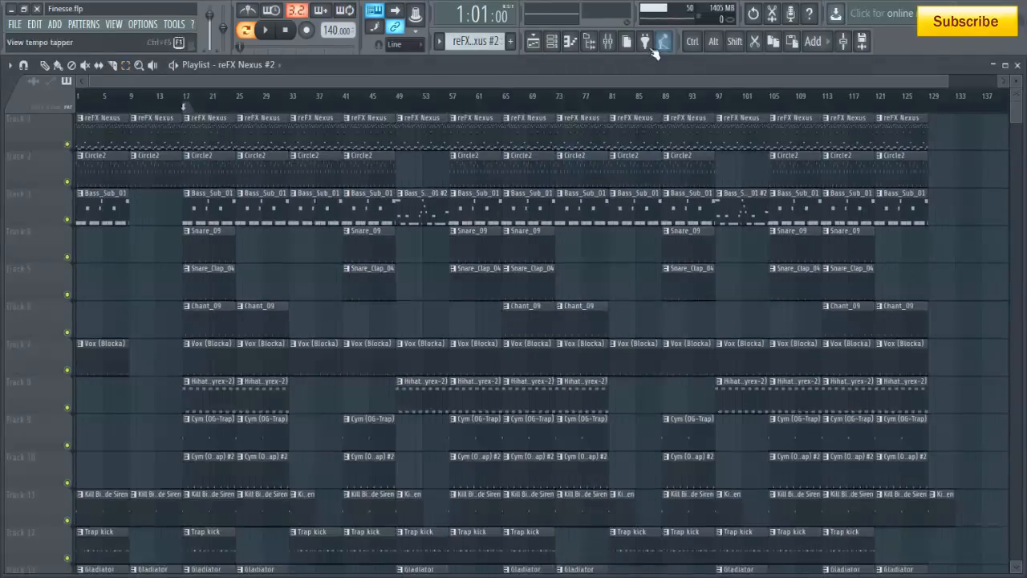
scroll(92, 352, down, 5)
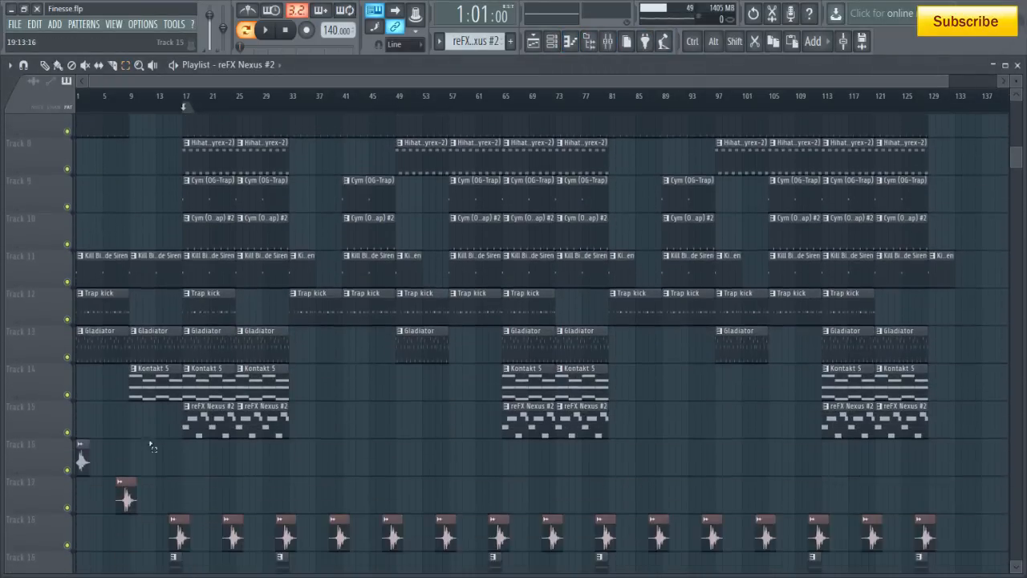
scroll(184, 377, down, 2)
scroll(385, 317, up, 3)
scroll(25, 329, down, 3)
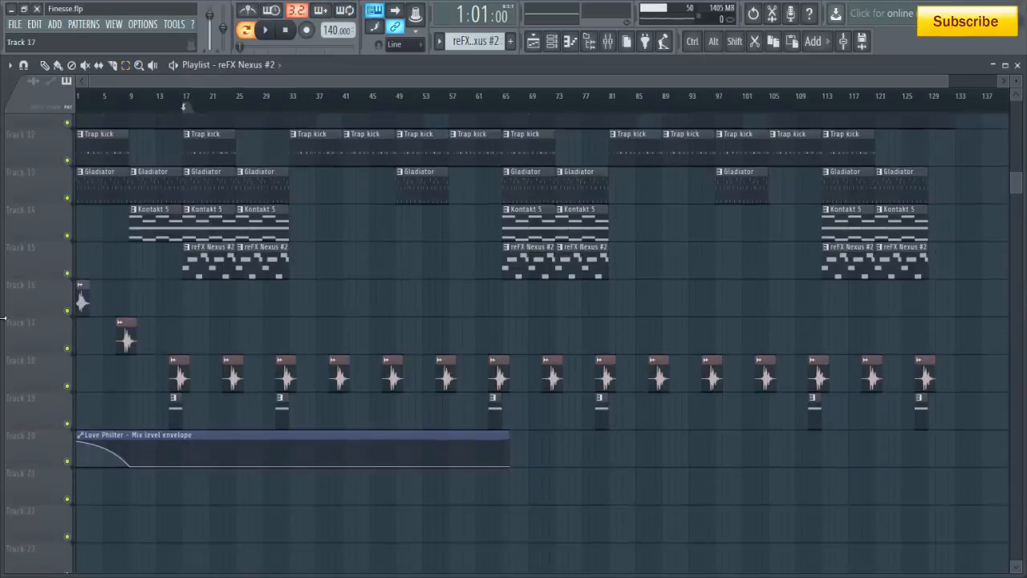
scroll(144, 193, up, 7)
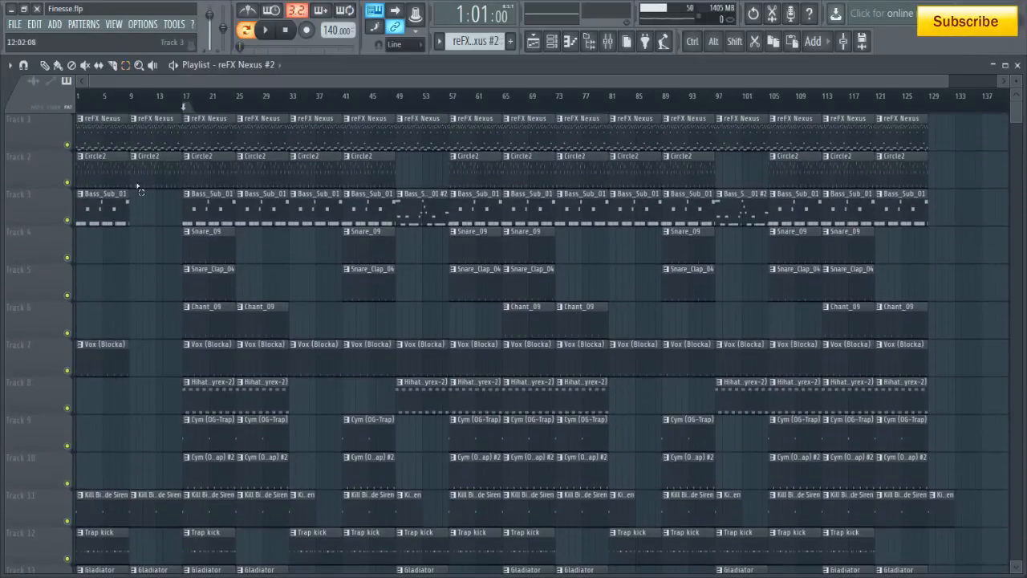
scroll(342, 216, down, 7)
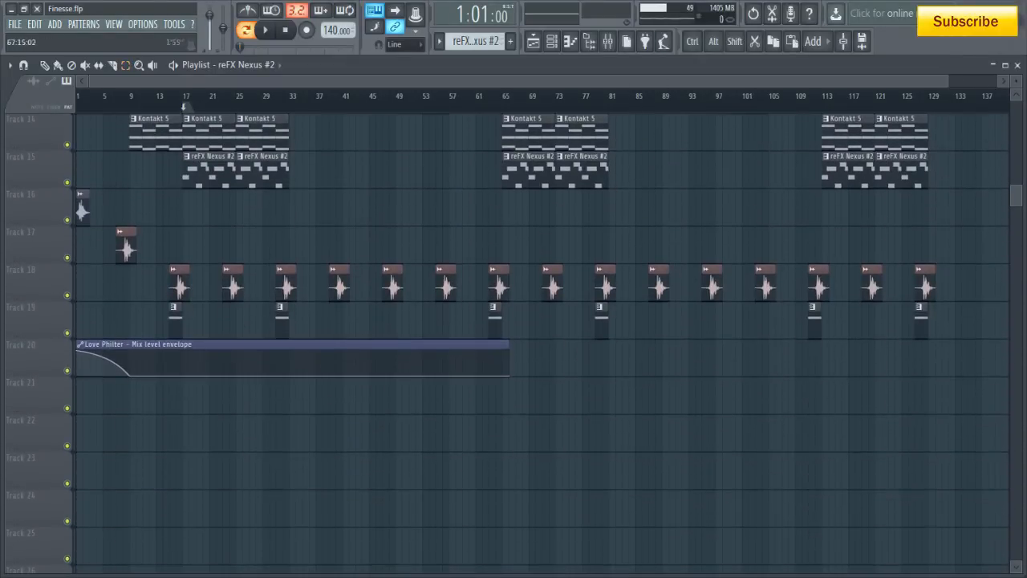
Inspect the Filter Effect mixer track with its Fruity Love Philter effect, and look across the mixer tracks feeding it
key(F9)
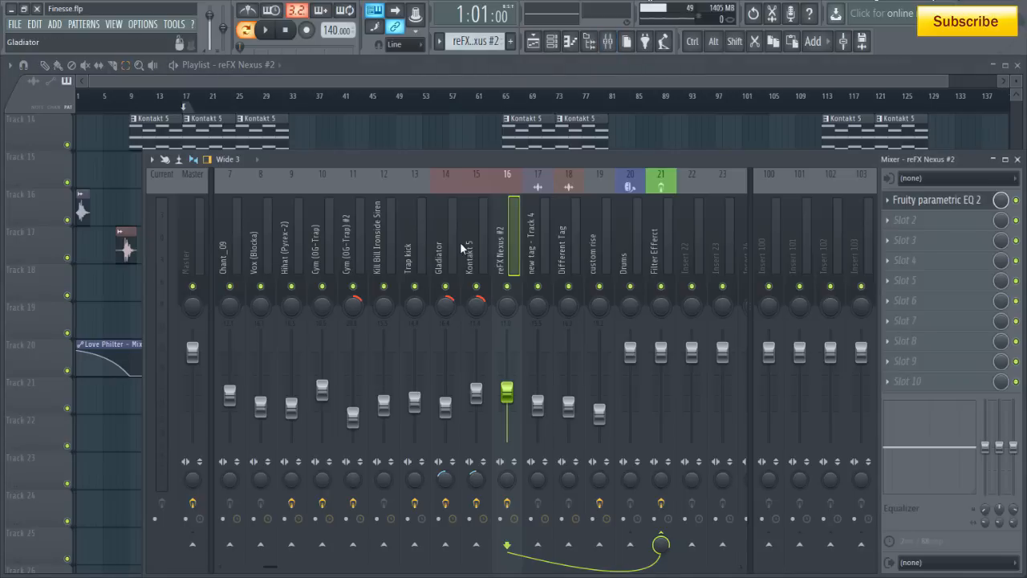
scroll(616, 294, down, 3)
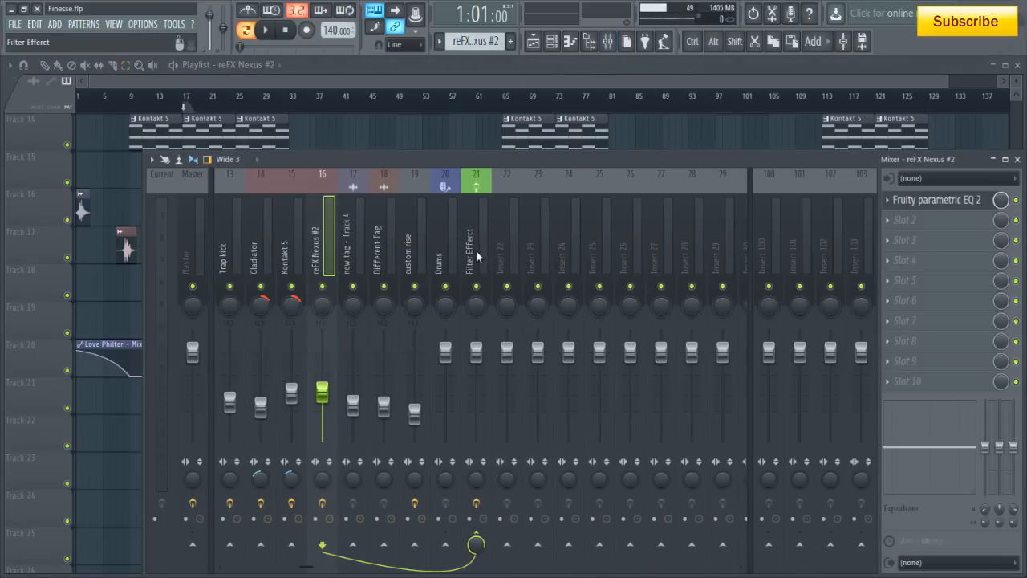
click(474, 241)
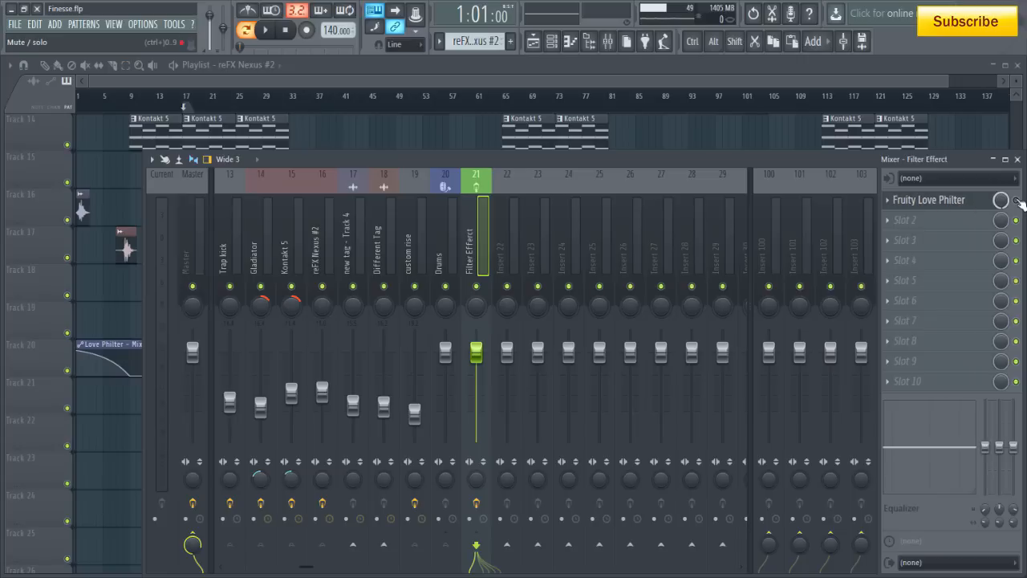
scroll(342, 284, left, 4)
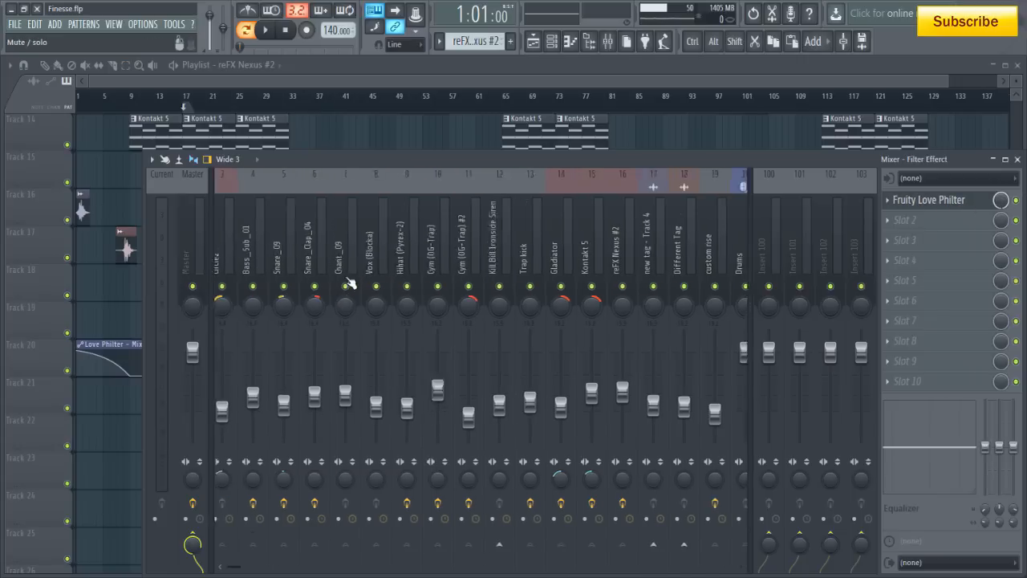
scroll(514, 229, right, 3)
scroll(284, 270, left, 3)
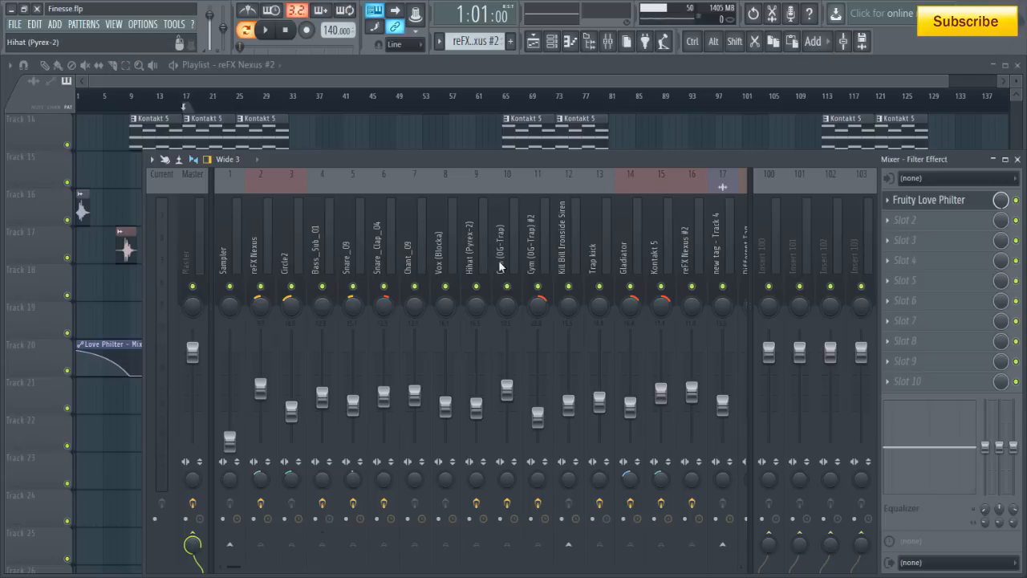
Compare the mixer routing of the Kill Bill Ironside Siren, reFX Nexus and Circle2 tracks
click(565, 265)
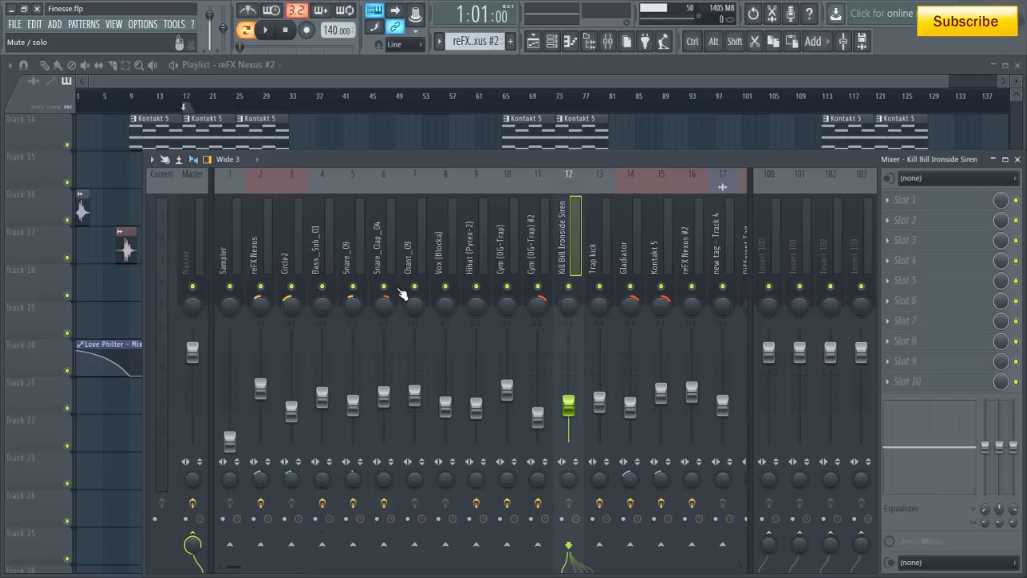
click(253, 265)
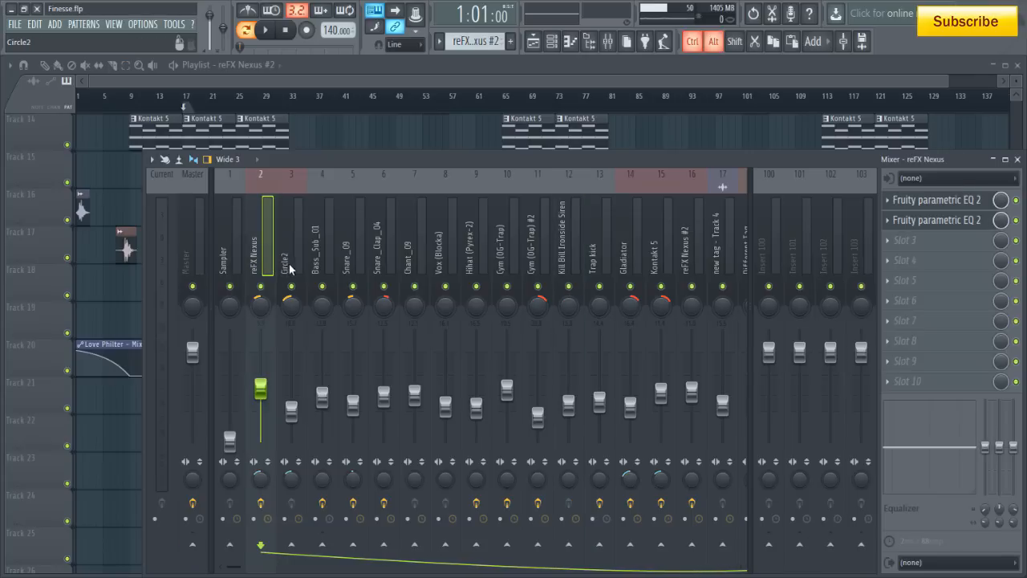
click(289, 266)
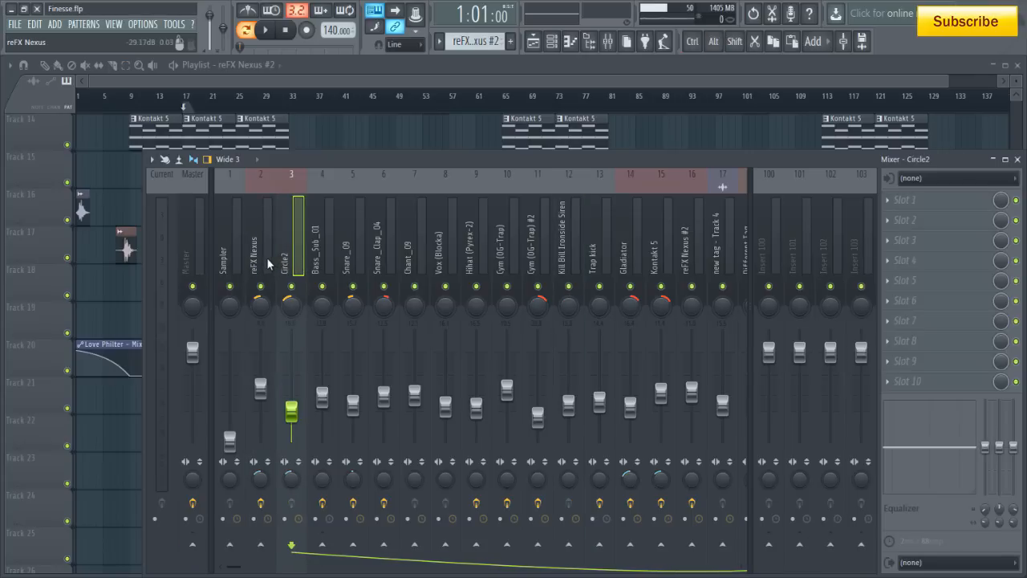
Try to multi-select the mixer tracks from reFX Nexus to Gladiator, skipping Kill Bill Ironside Siren, and view the Filter Effect track's options
key(ctrl+alt+shift)
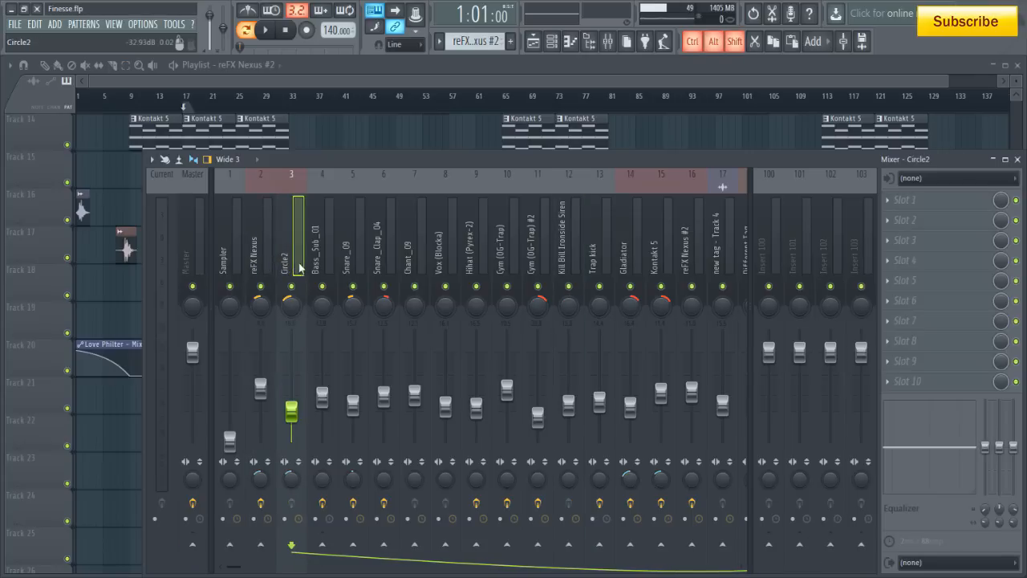
ctrl+click(265, 265)
ctrl+click(325, 257)
ctrl+click(353, 257)
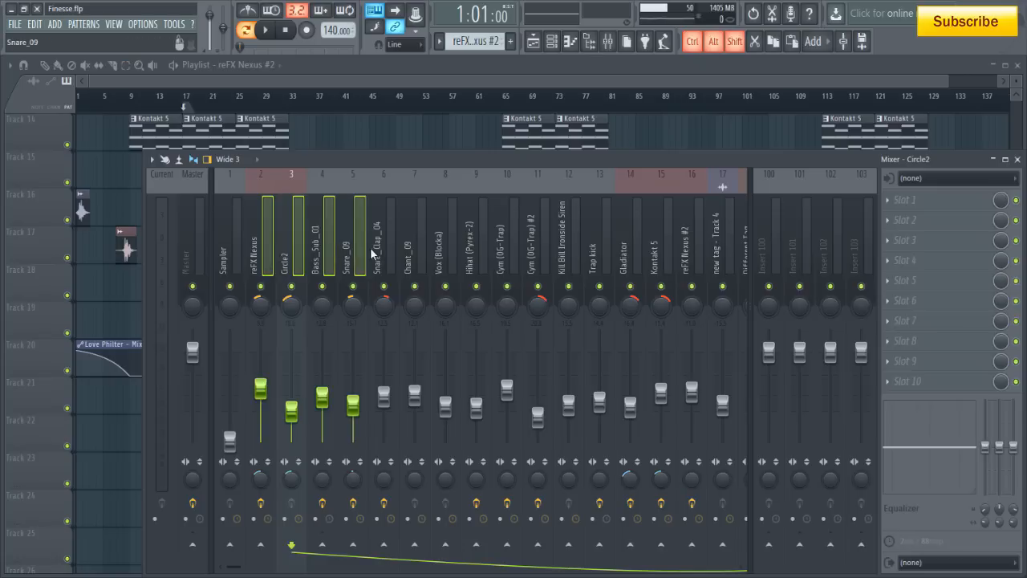
ctrl+click(383, 255)
ctrl+click(414, 258)
ctrl+click(451, 261)
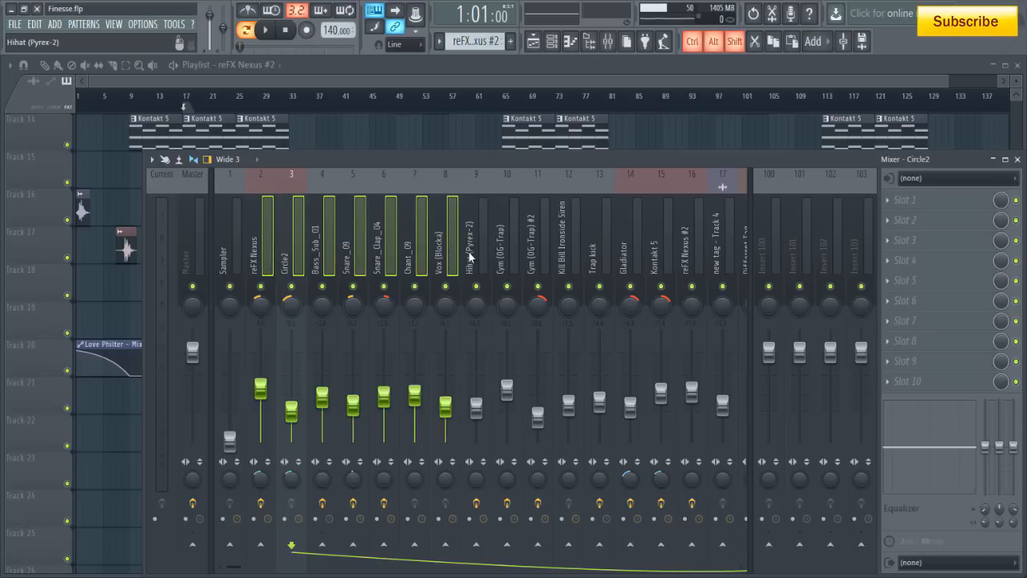
ctrl+click(477, 259)
ctrl+click(506, 257)
ctrl+click(532, 255)
ctrl+click(610, 261)
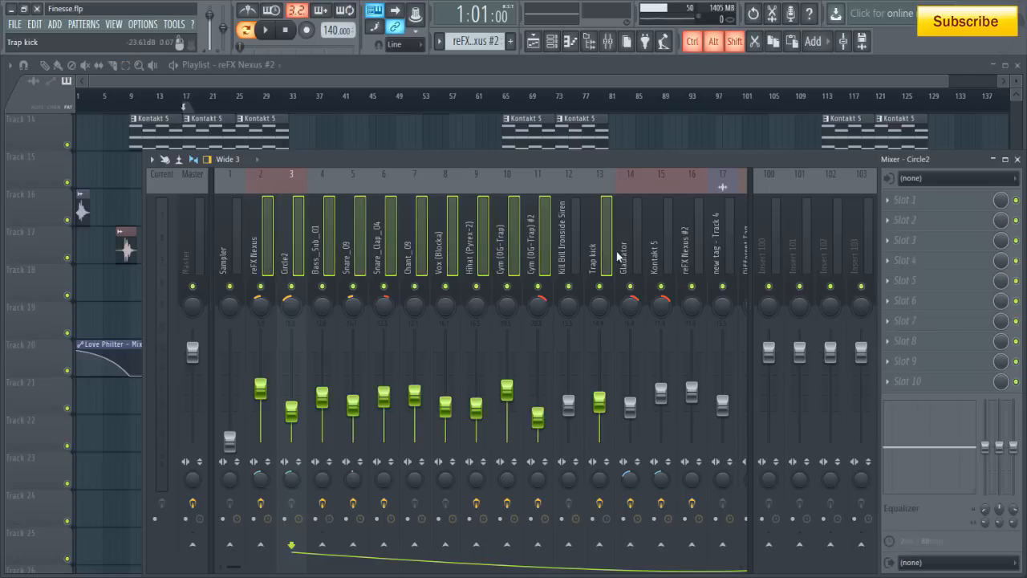
ctrl+click(632, 271)
drag(239, 572, 318, 572)
right_click(448, 254)
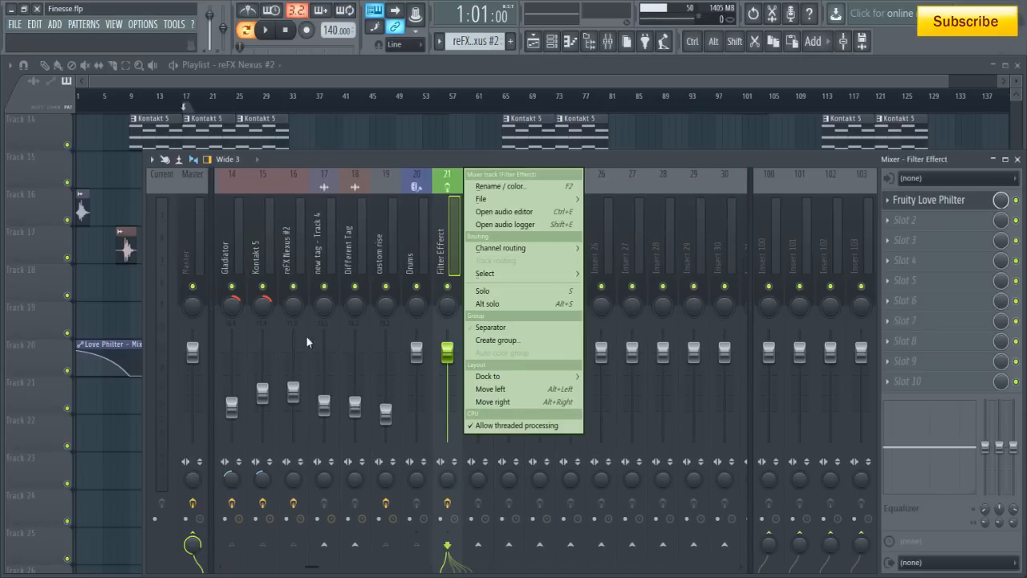
click(322, 571)
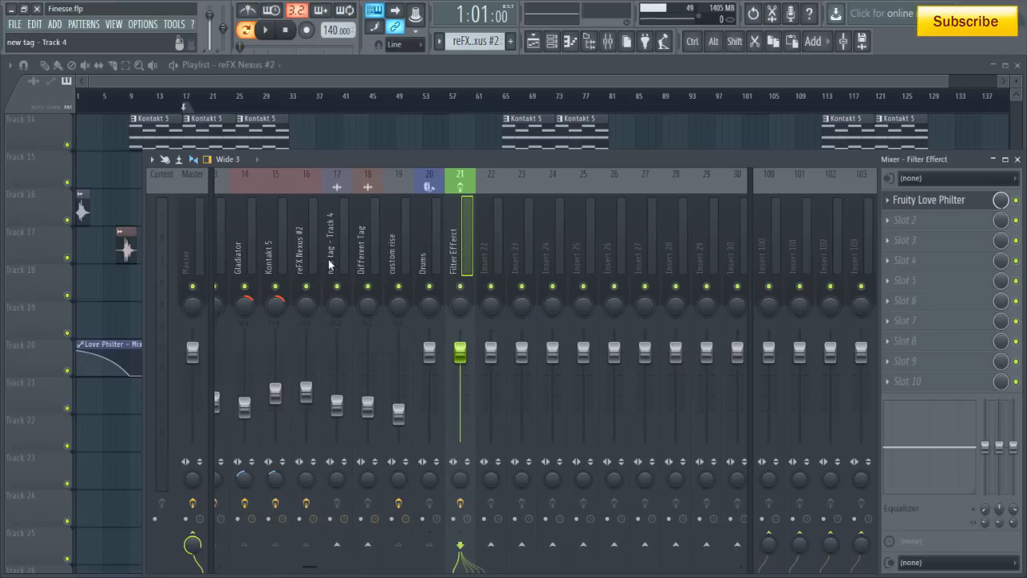
Select reFX Nexus #2, Kontakt 5 and Gladiator together with Filter Effect, and view the channel and track routing options for them
ctrl+alt+shift+click(305, 261)
ctrl+alt+shift+click(281, 259)
ctrl+alt+shift+click(246, 250)
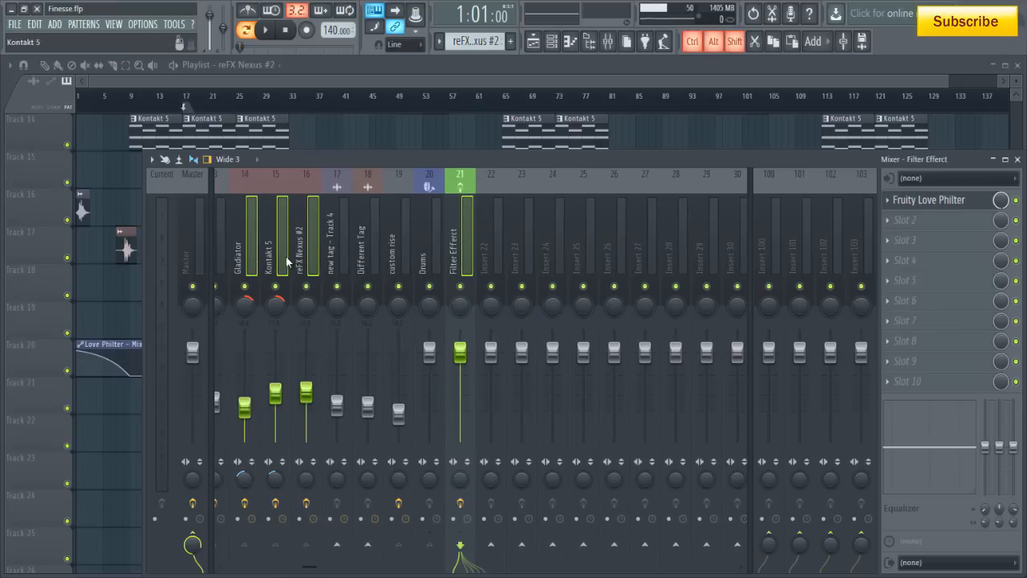
right_click(472, 249)
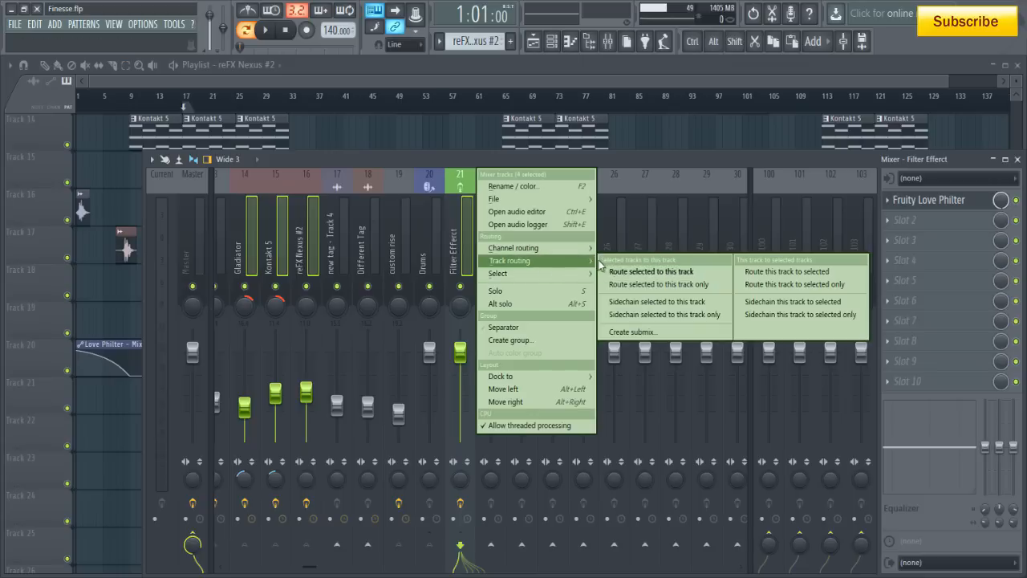
mouse_move(561, 249)
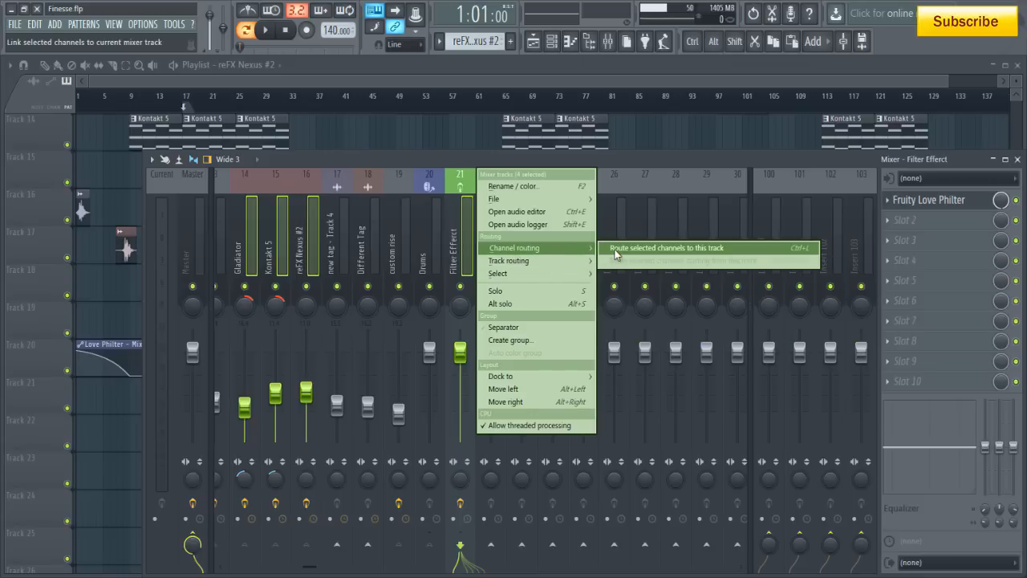
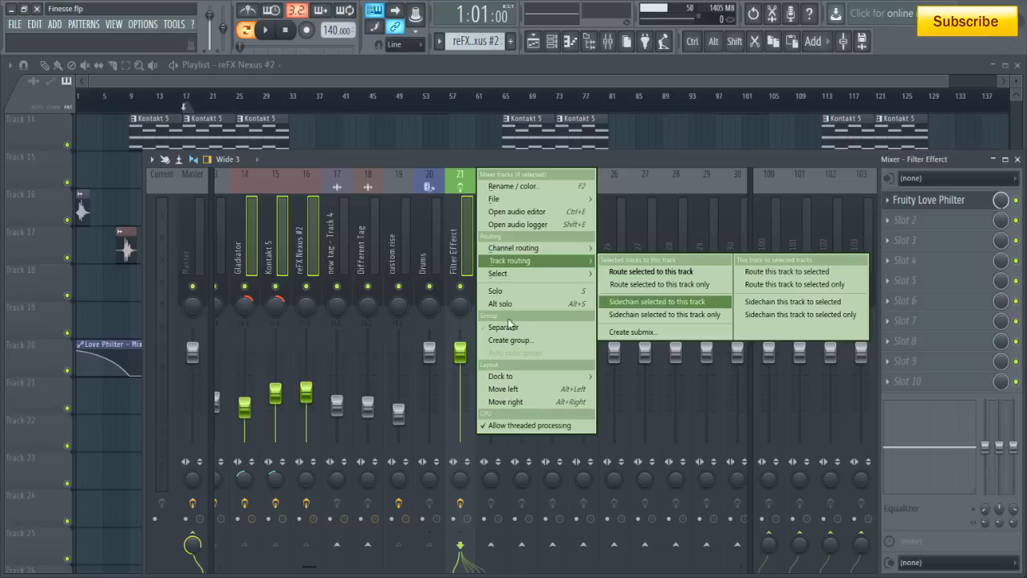
click(422, 158)
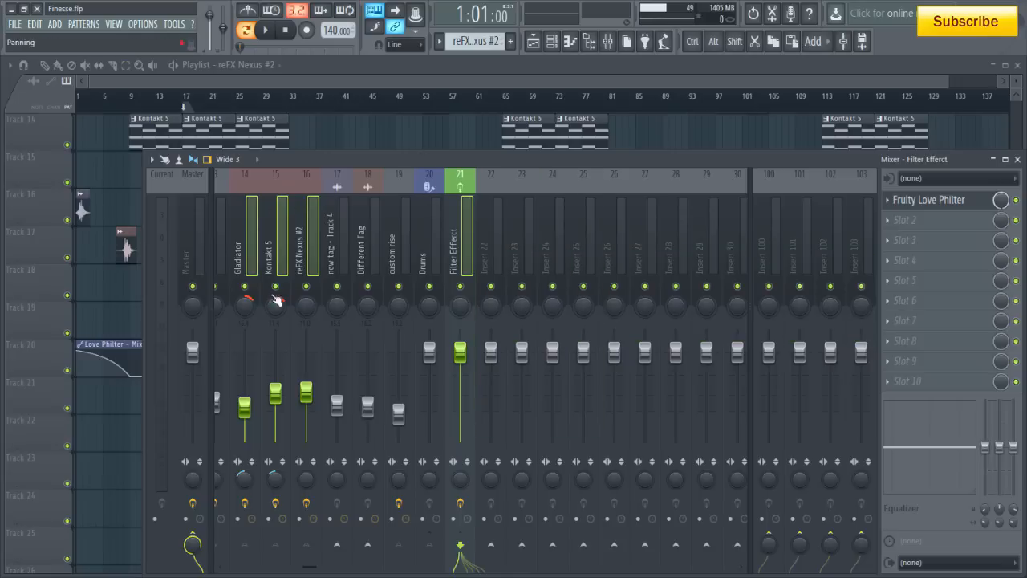
Compare the mixer routing and effects of the reFX Nexus #2, Filter Effect and Master tracks
click(273, 299)
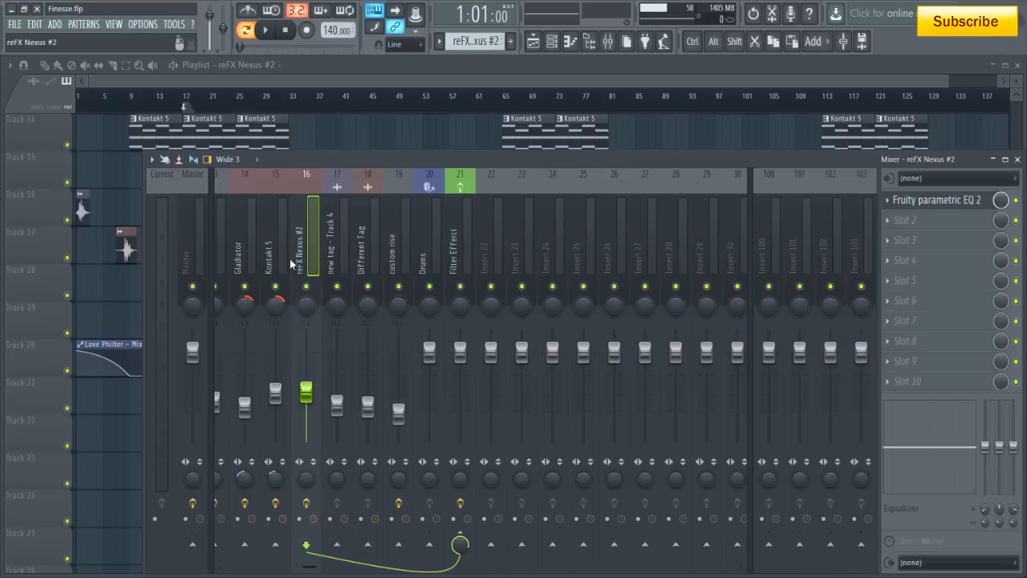
click(459, 247)
scroll(322, 253, right, 3)
scroll(354, 285, left, 6)
click(200, 265)
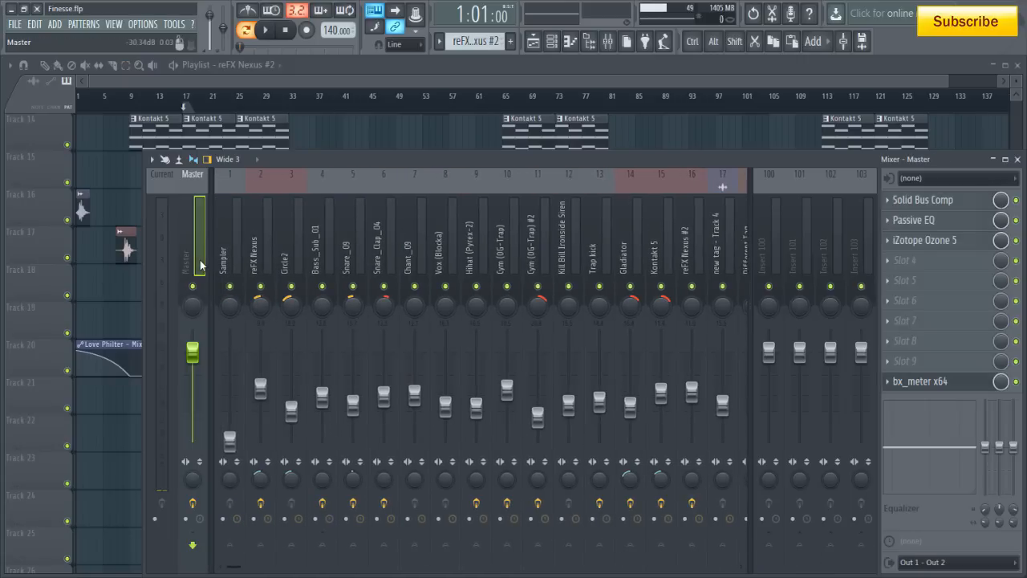
scroll(574, 263, right, 6)
Check the mixer routing of reFX Nexus #2, Trap kick, Hihat, Vox and both Cym (OG-Trap) tracks
click(507, 257)
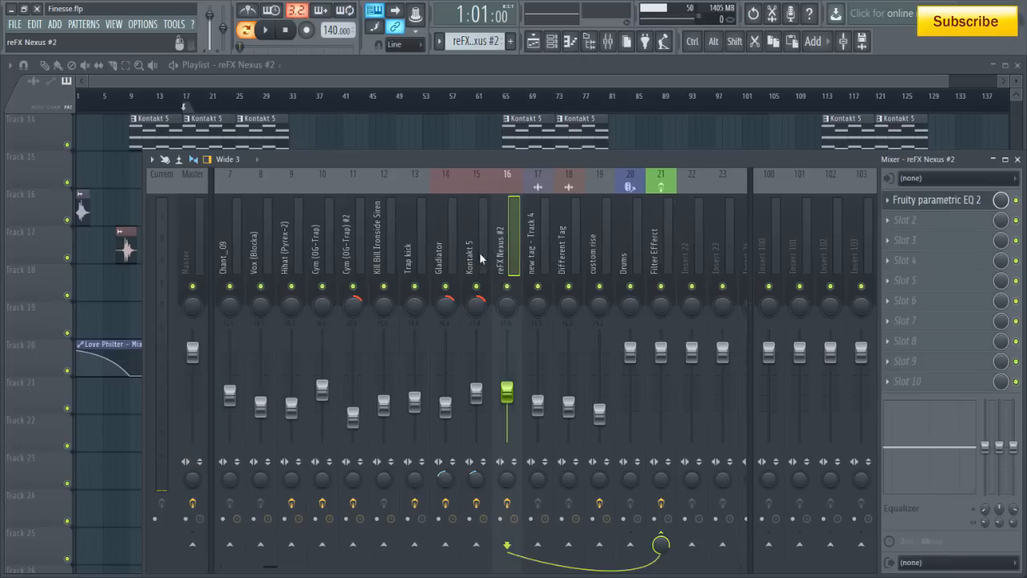
click(414, 257)
click(286, 244)
click(253, 252)
click(315, 251)
click(353, 250)
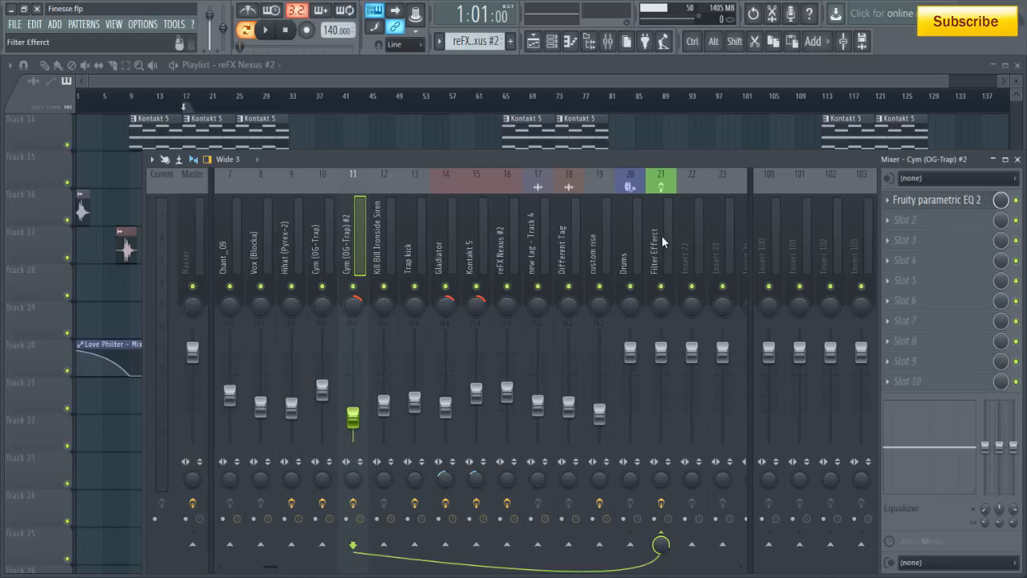
Select the Filter Effect mixer track and look across the tracks feeding into it
click(661, 237)
scroll(427, 381, up, 3)
scroll(446, 265, right, 8)
scroll(444, 259, left, 14)
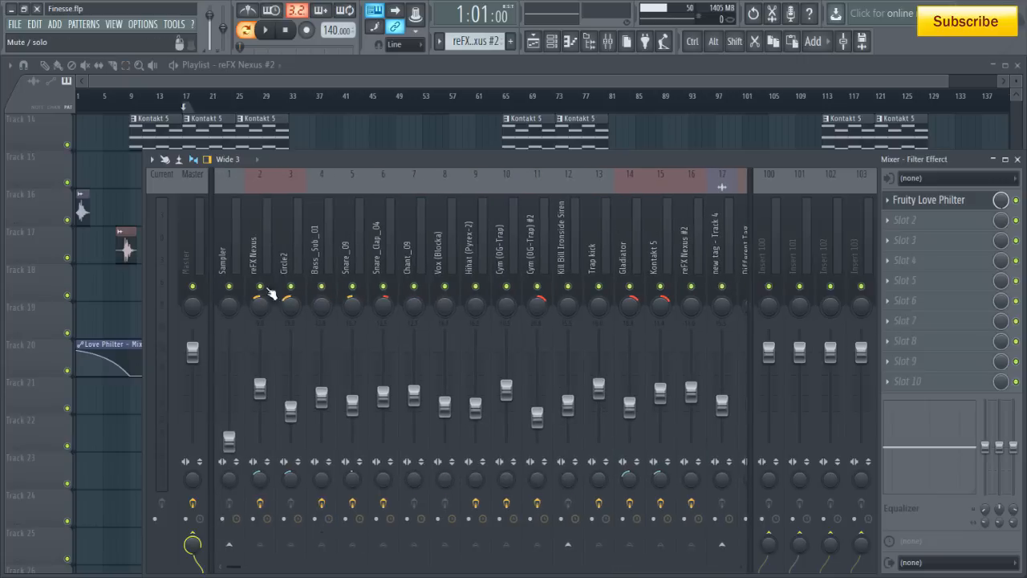
scroll(615, 202, right, 19)
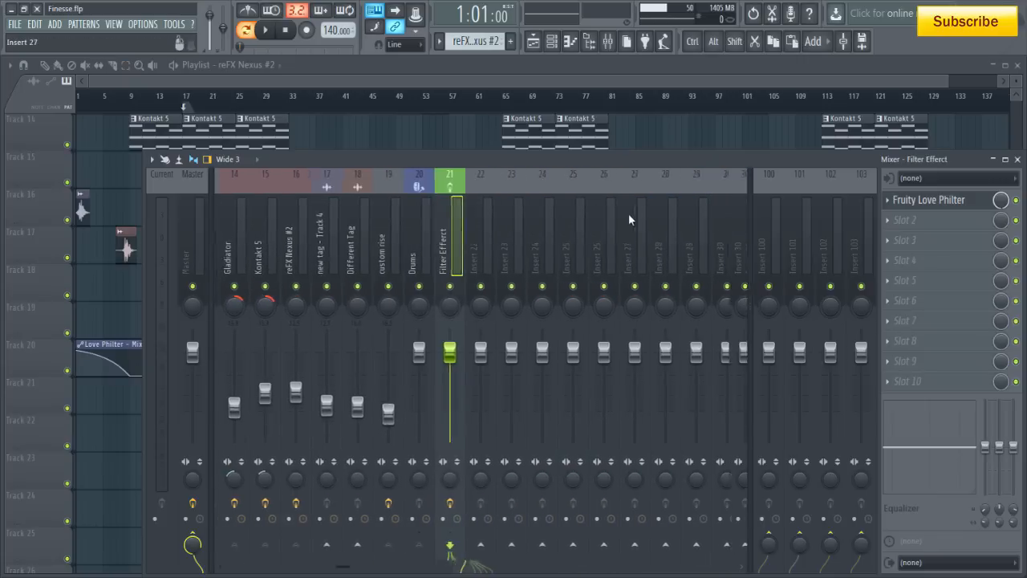
scroll(433, 259, left, 15)
scroll(461, 265, left, 1)
Inspect the Kill Bill Ironside Siren mixer track's routing and look across the tracks it connects to
click(477, 257)
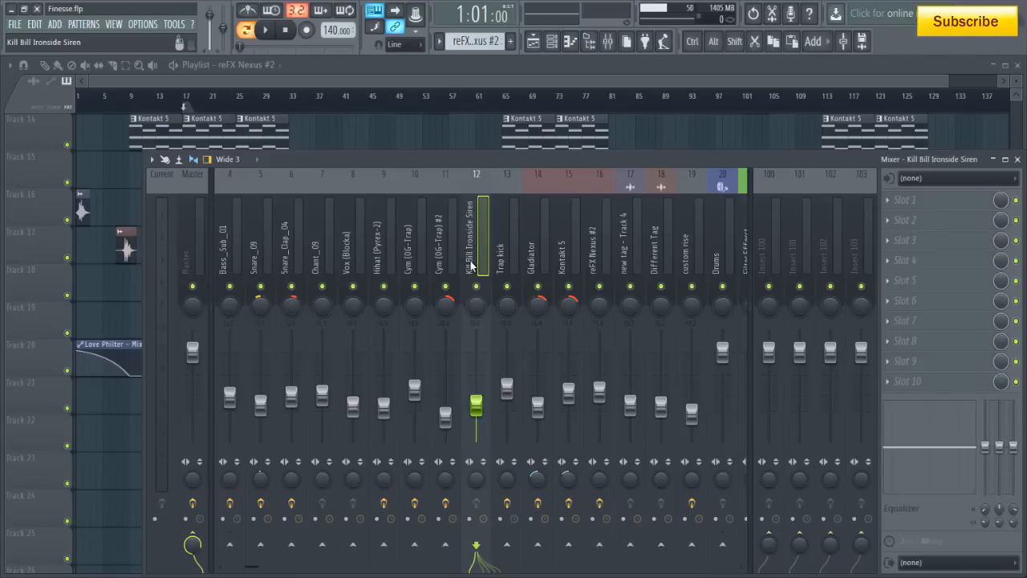
scroll(425, 281, left, 3)
scroll(542, 386, down, 2)
scroll(618, 297, right, 11)
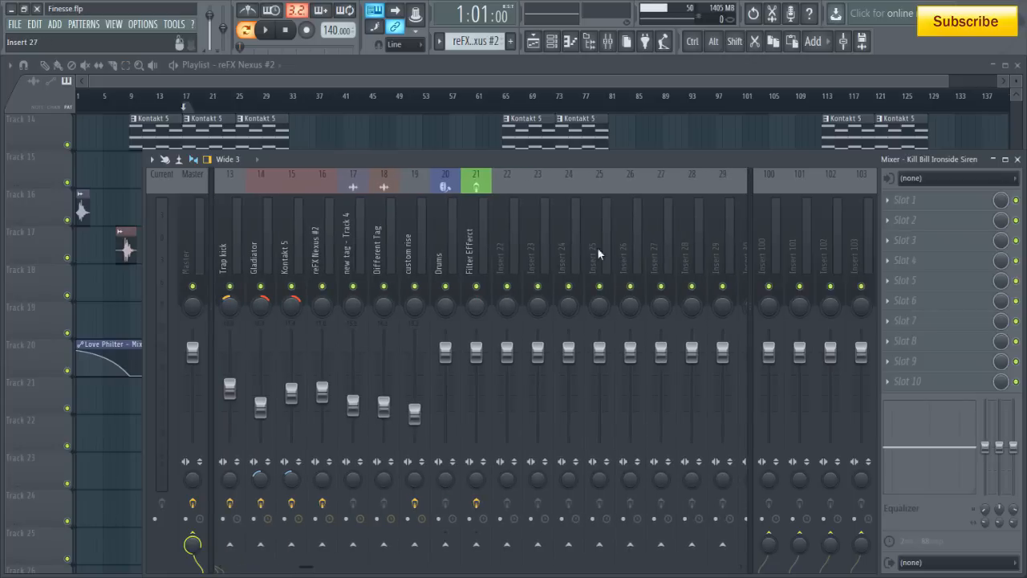
scroll(336, 300, left, 2)
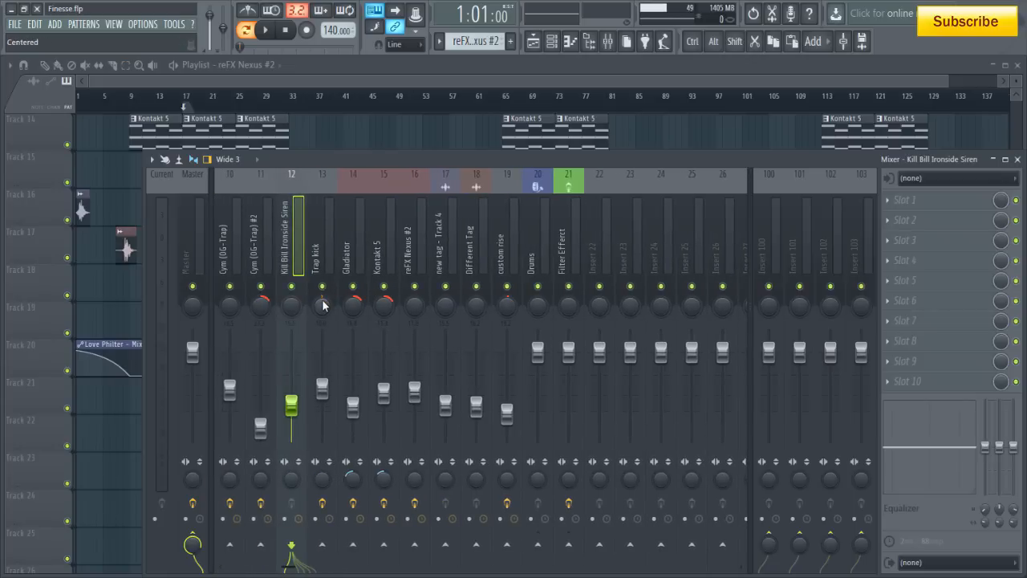
scroll(309, 212, left, 9)
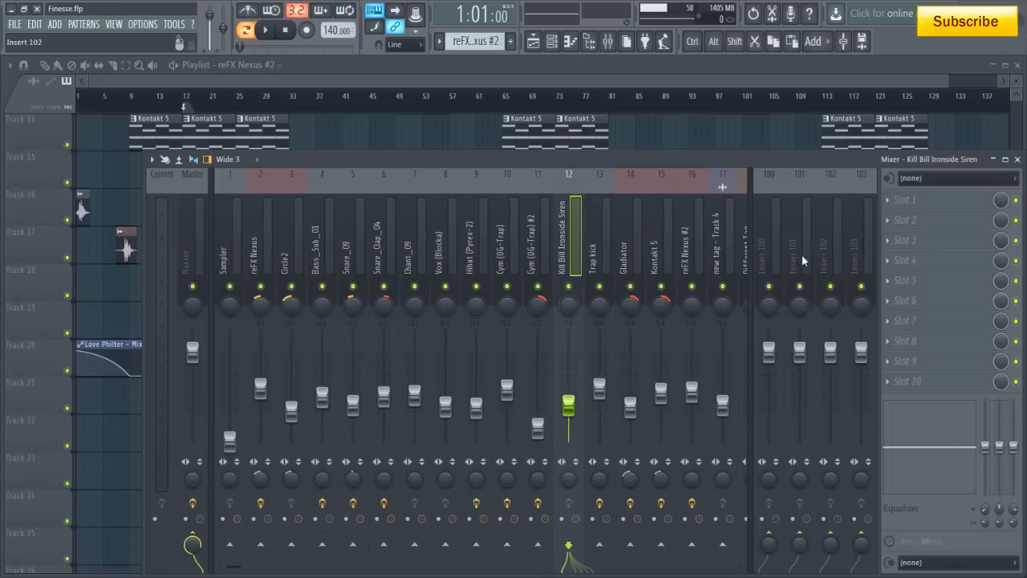
scroll(735, 273, right, 12)
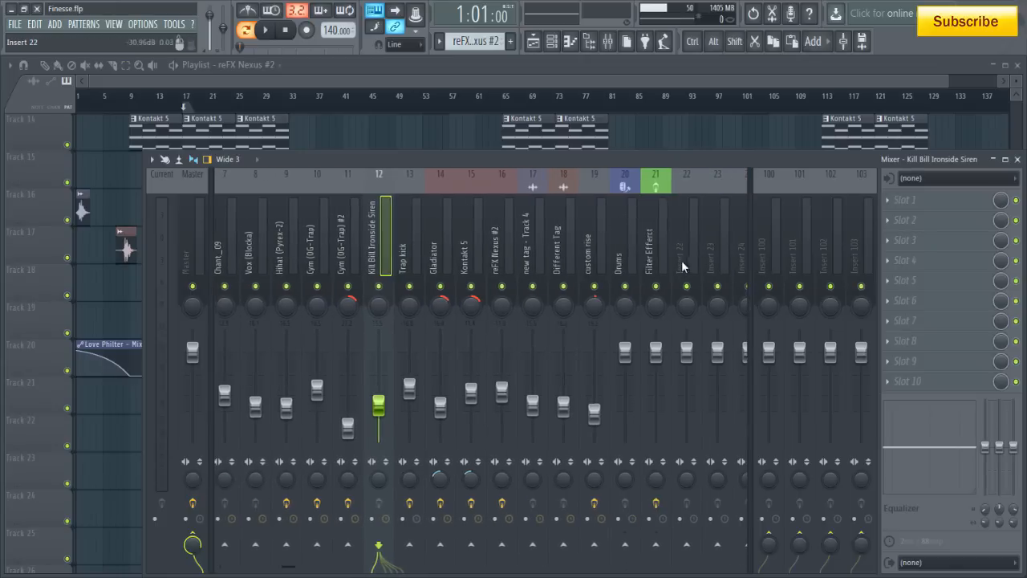
Select the Filter Effect mixer track, play the song from the start while watching the mixer levels, and stop playback
click(472, 268)
scroll(414, 249, left, 12)
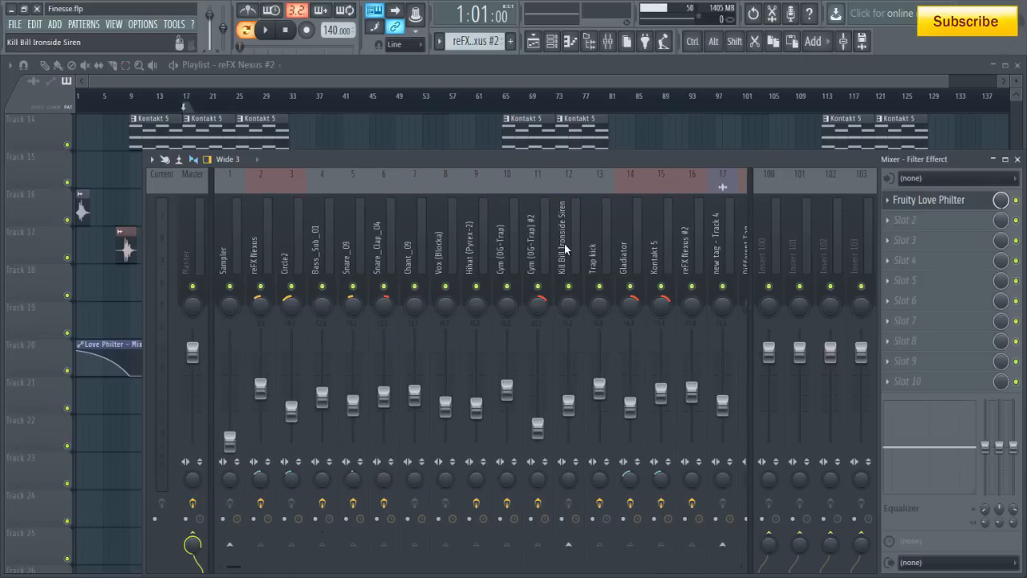
click(268, 32)
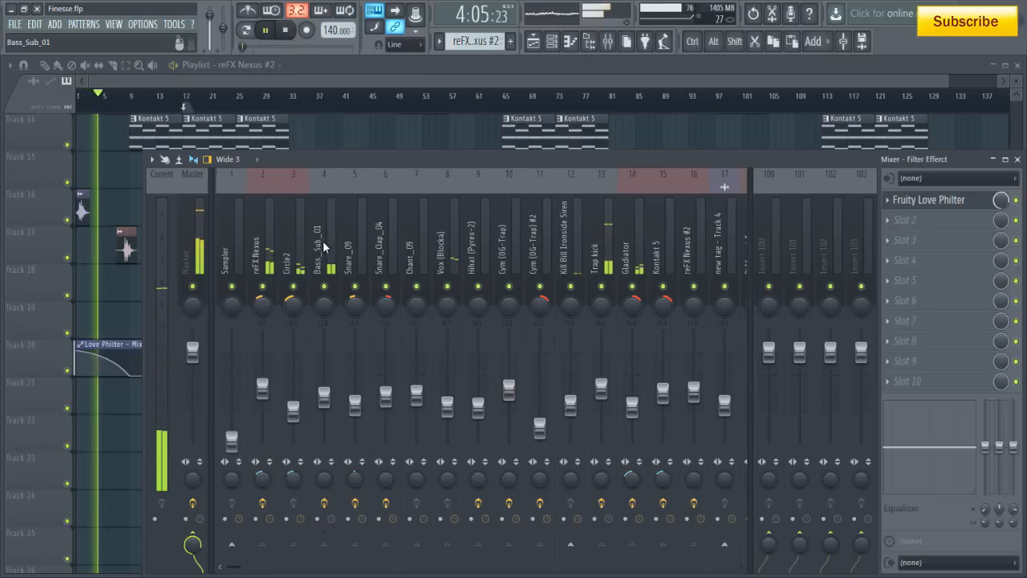
click(289, 31)
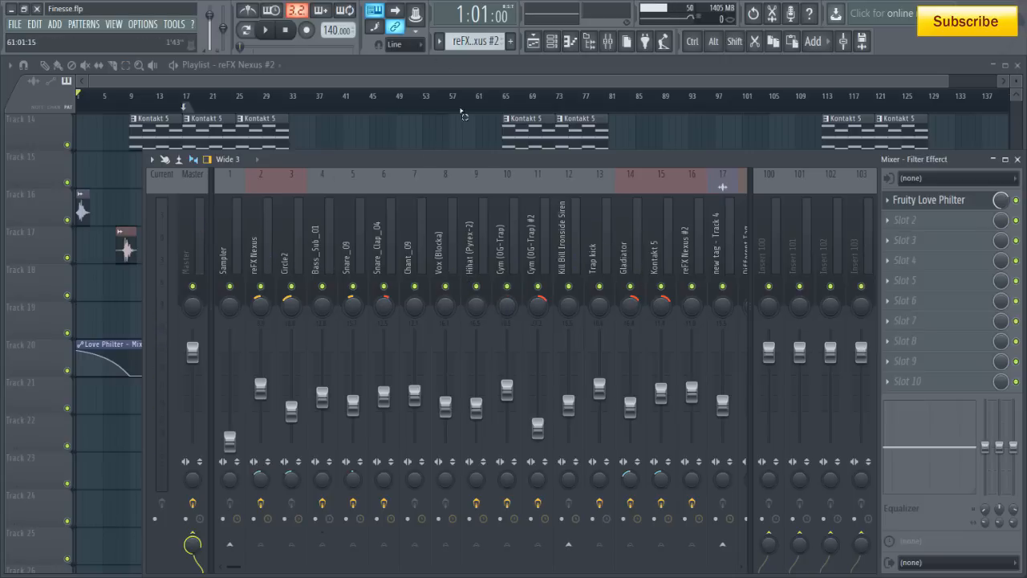
Hide the mixer and look through the playlist arrangement from Track 1 down to the Love Philter envelope
key(F9)
scroll(353, 277, up, 5)
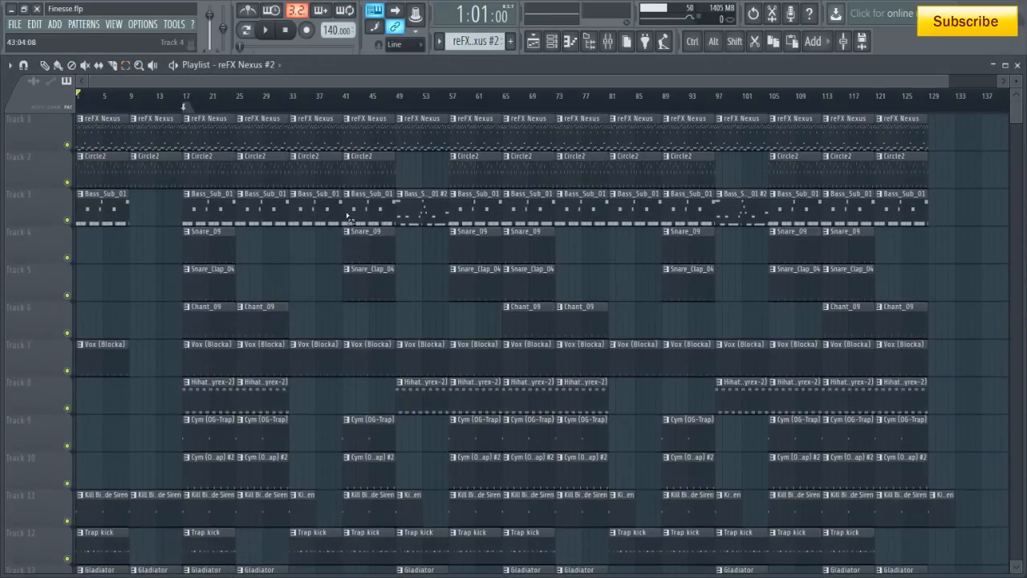
scroll(362, 201, down, 5)
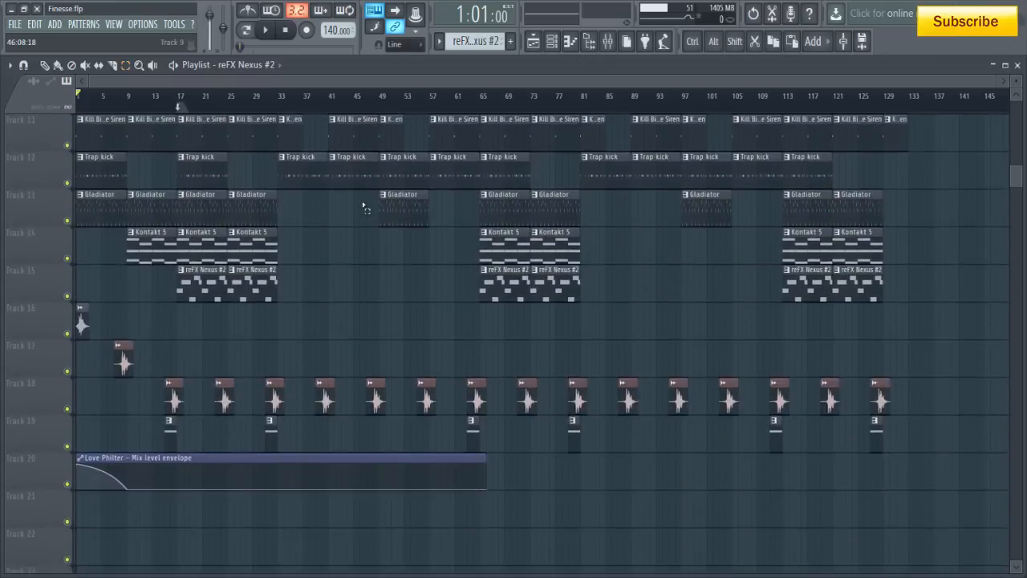
scroll(363, 209, up, 5)
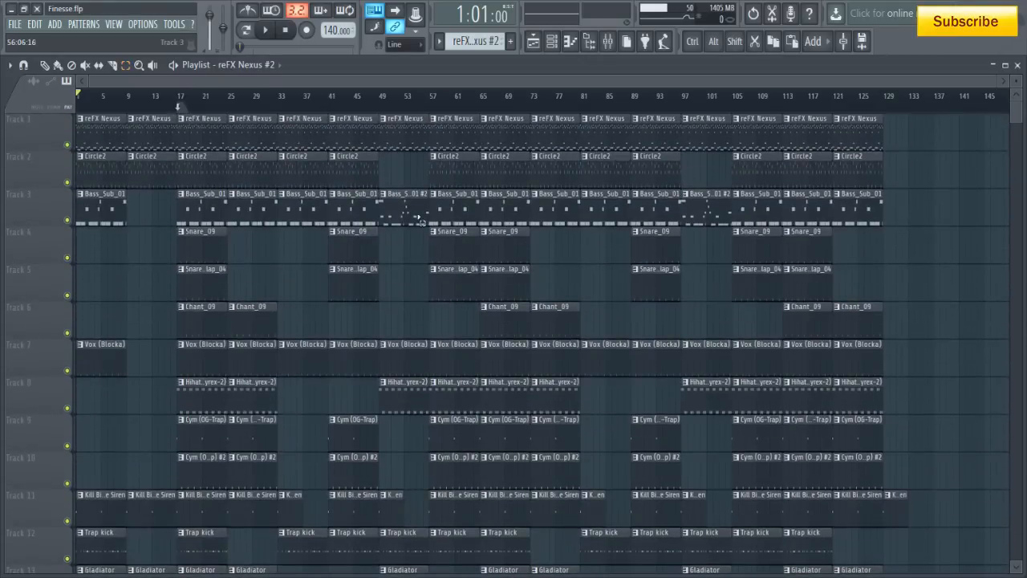
scroll(418, 107, up, 3)
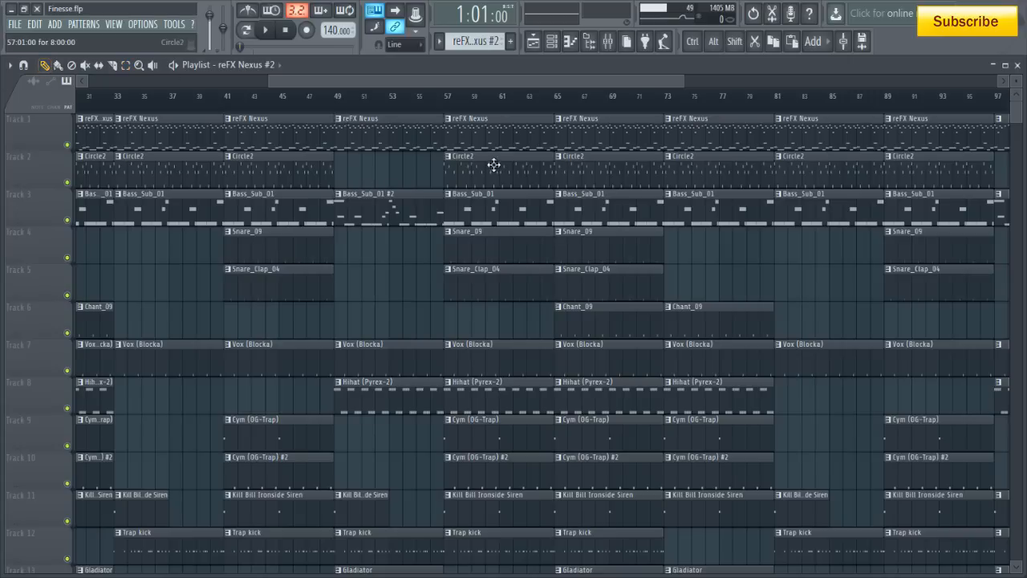
Open the Bass_Sub_01 pattern in the piano roll, view it with the channel rack, and return to the playlist
right_click(446, 202)
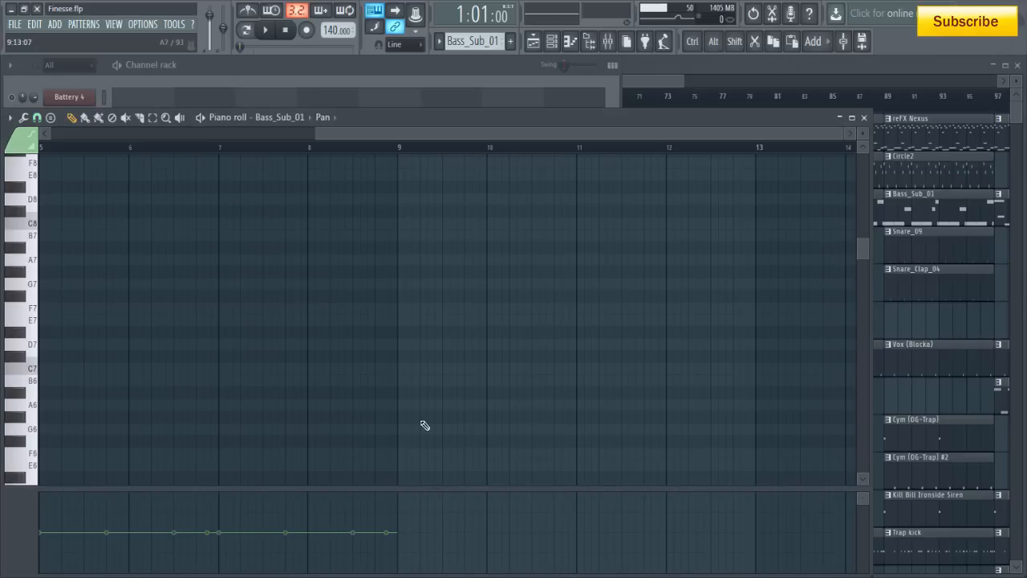
scroll(468, 409, down, 5)
scroll(216, 393, down, 15)
scroll(321, 252, down, 5)
scroll(321, 252, up, 5)
click(529, 65)
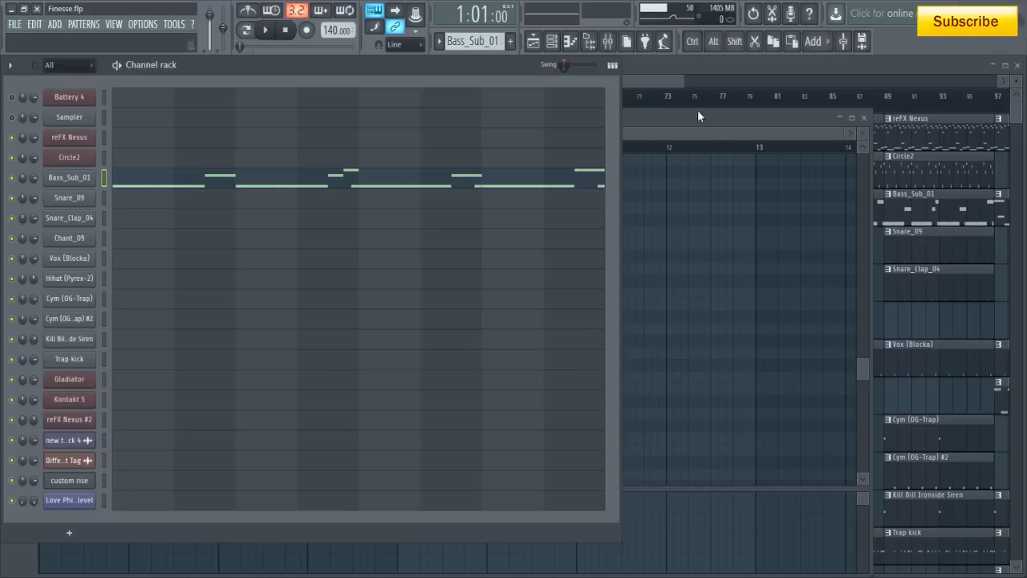
click(661, 80)
Review the whole playlist arrangement once more, from the lower tracks with tags and envelope back up to Track 1
scroll(367, 419, down, 8)
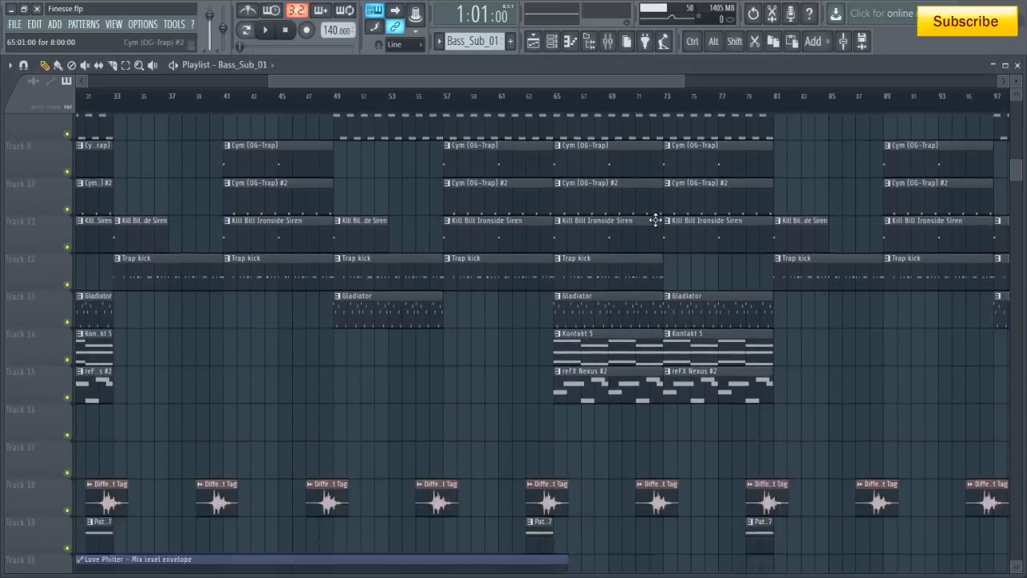
scroll(282, 108, down, 5)
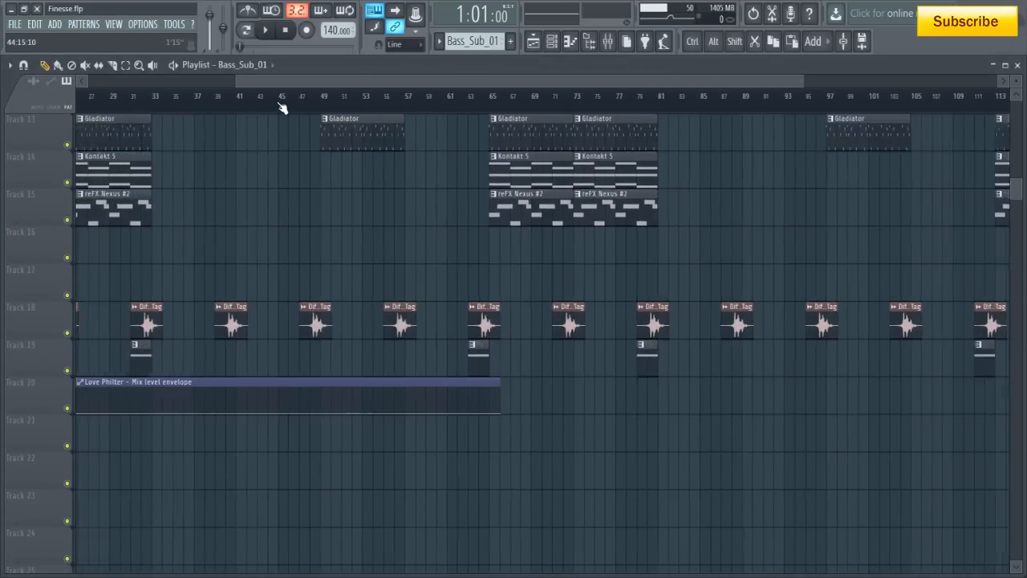
scroll(232, 401, up, 6)
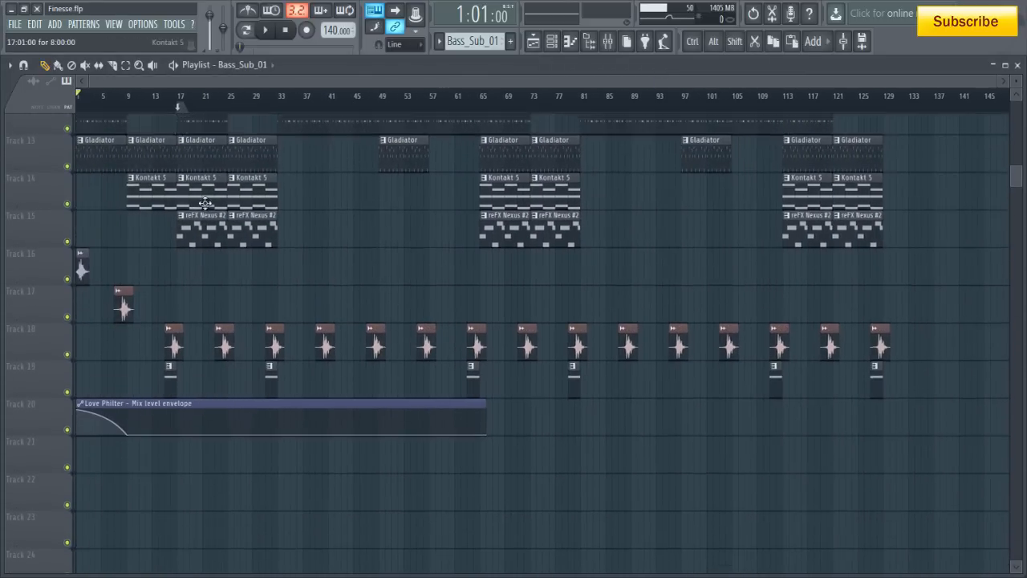
scroll(291, 468, down, 5)
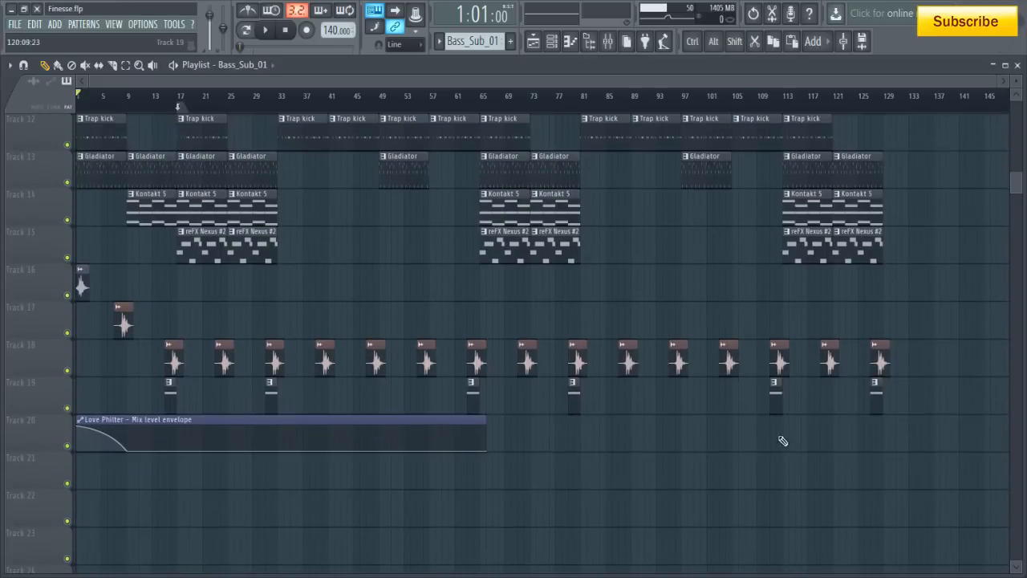
scroll(266, 322, up, 7)
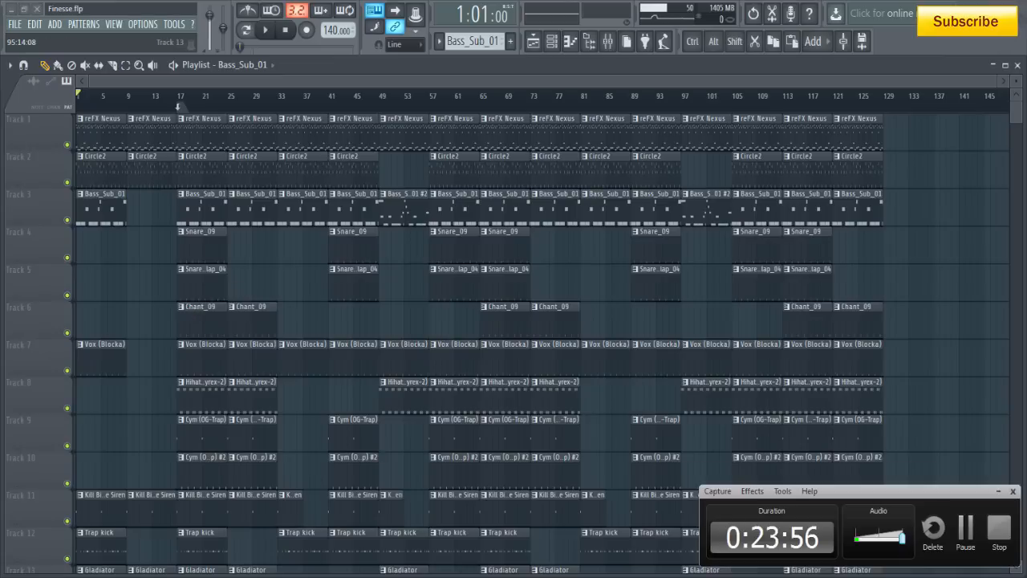
click(592, 575)
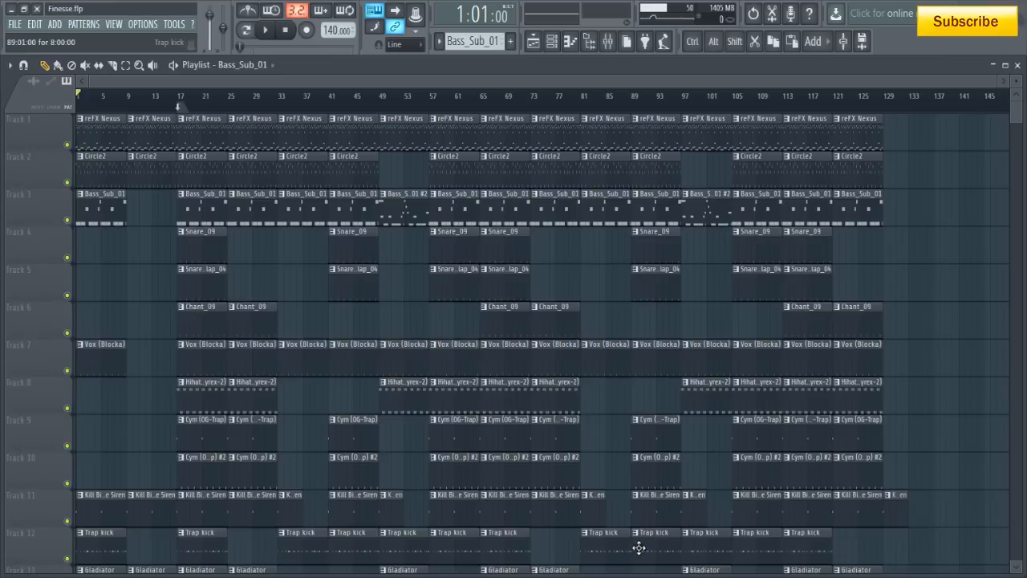